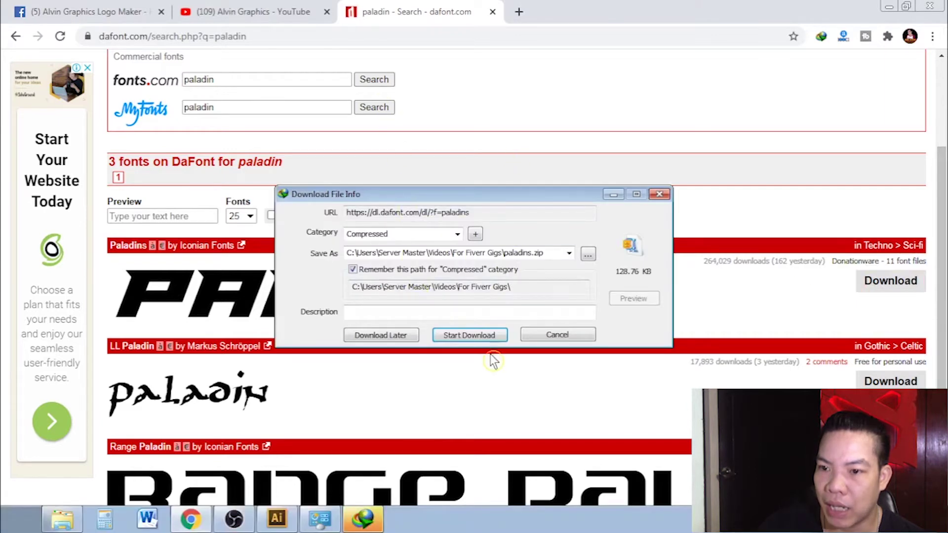
- Download the paladins.zip font archive and open the folder it is saved in
{"action": "left_click", "coordinate": [475, 340]}
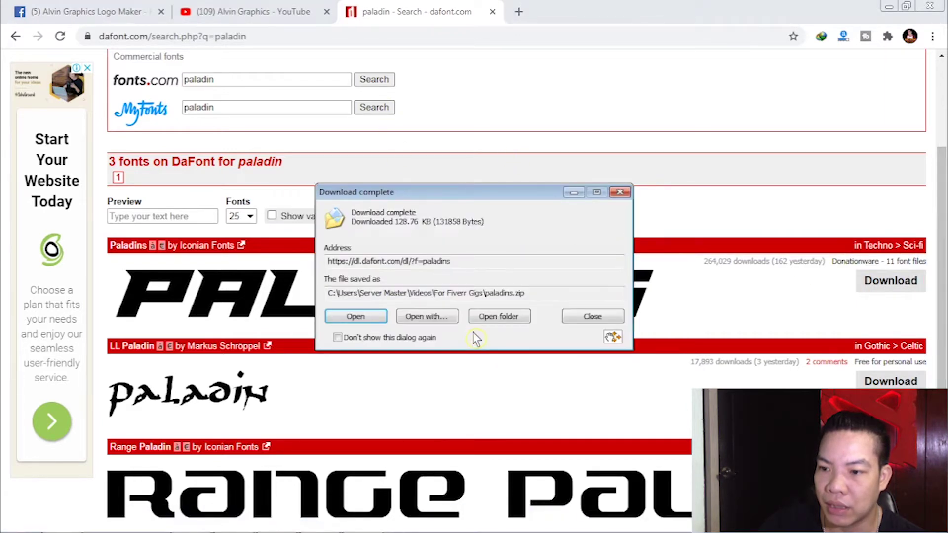
{"action": "left_click", "coordinate": [490, 318]}
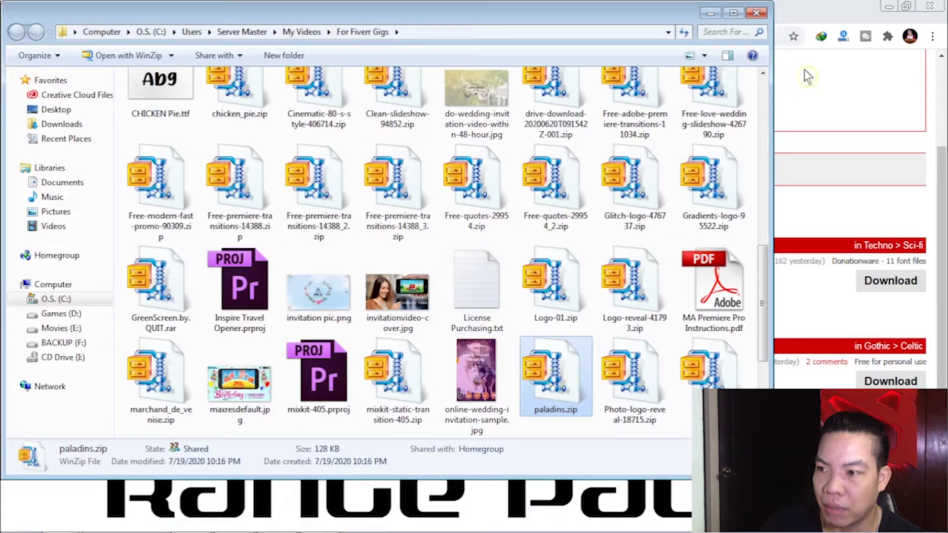
- Put paladins.zip on the desktop and extract its contents there
{"action": "left_click", "coordinate": [888, 7]}
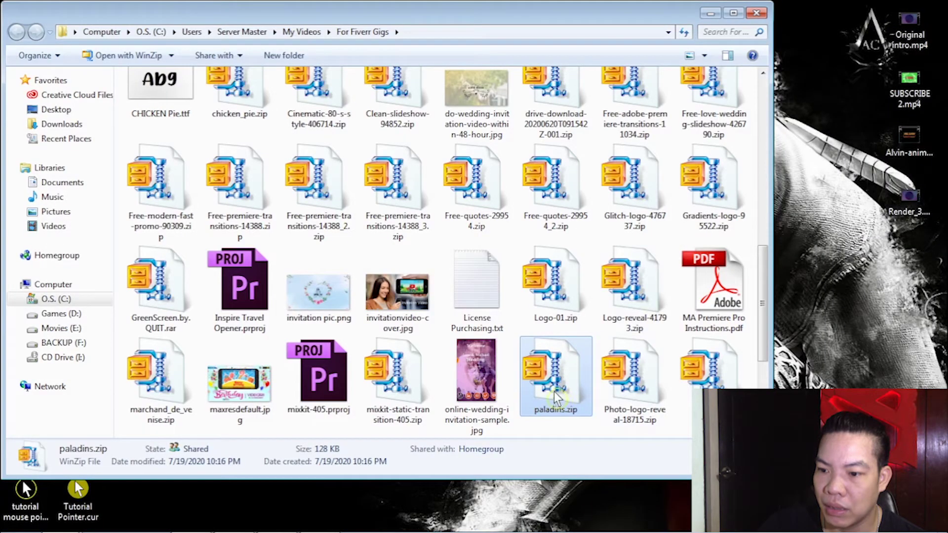
{"action": "left_click_drag", "start_coordinate": [549, 392], "coordinate": [846, 198]}
{"action": "left_click", "coordinate": [710, 12]}
{"action": "right_click", "coordinate": [845, 196]}
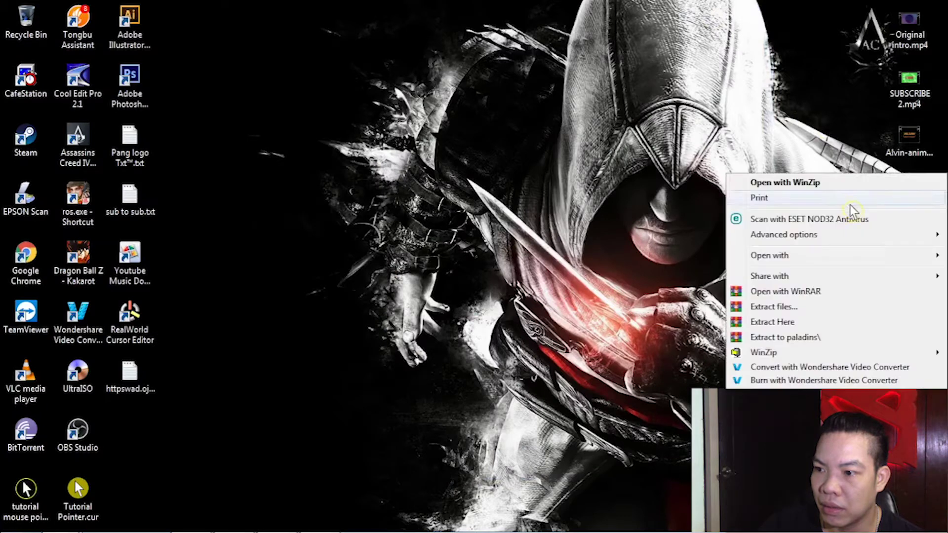
{"action": "left_click", "coordinate": [787, 322]}
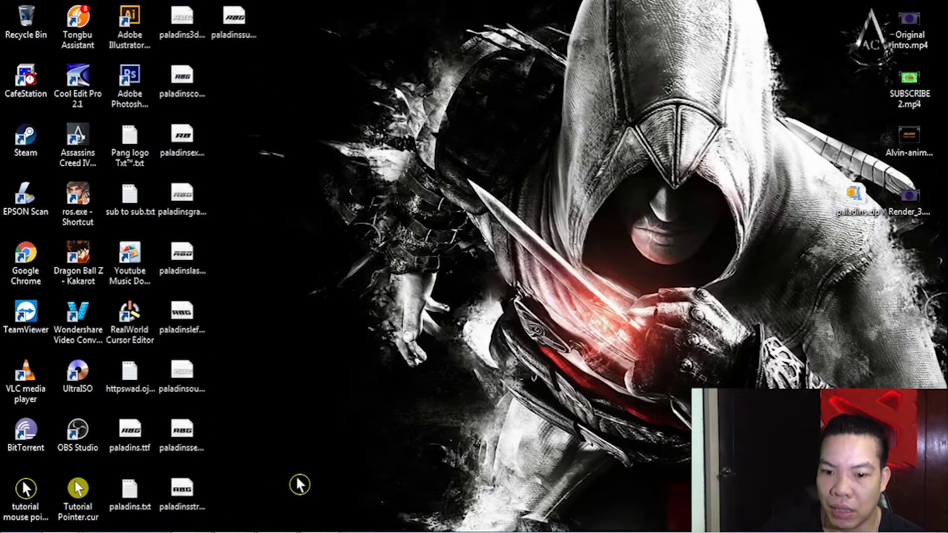
- Install all the extracted Paladins TTF fonts from the desktop, replacing the versions already installed
{"action": "left_click_drag", "start_coordinate": [297, 487], "coordinate": [137, 436]}
{"action": "left_click", "coordinate": [179, 422]}
{"action": "left_click", "coordinate": [129, 434]}
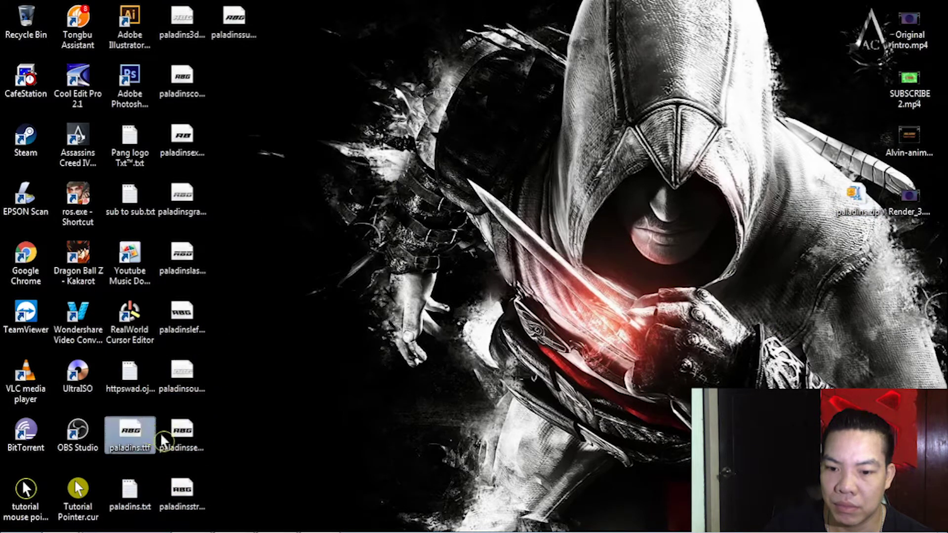
{"action": "left_click", "coordinate": [182, 493], "text": "ctrl"}
{"action": "left_click", "coordinate": [190, 437], "text": "ctrl"}
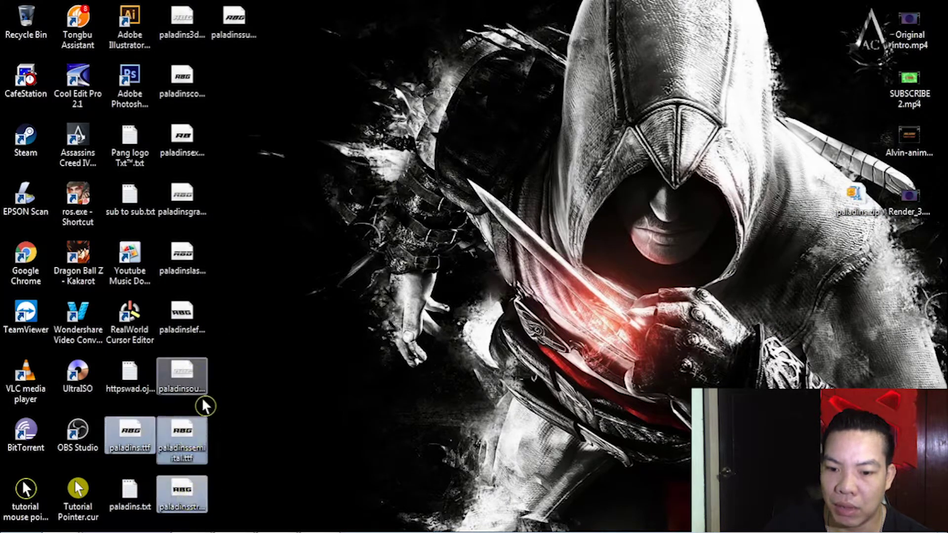
{"action": "left_click", "coordinate": [194, 319], "text": "ctrl"}
{"action": "left_click", "coordinate": [194, 259], "text": "ctrl"}
{"action": "left_click", "coordinate": [195, 194], "text": "ctrl"}
{"action": "left_click", "coordinate": [190, 139], "text": "ctrl"}
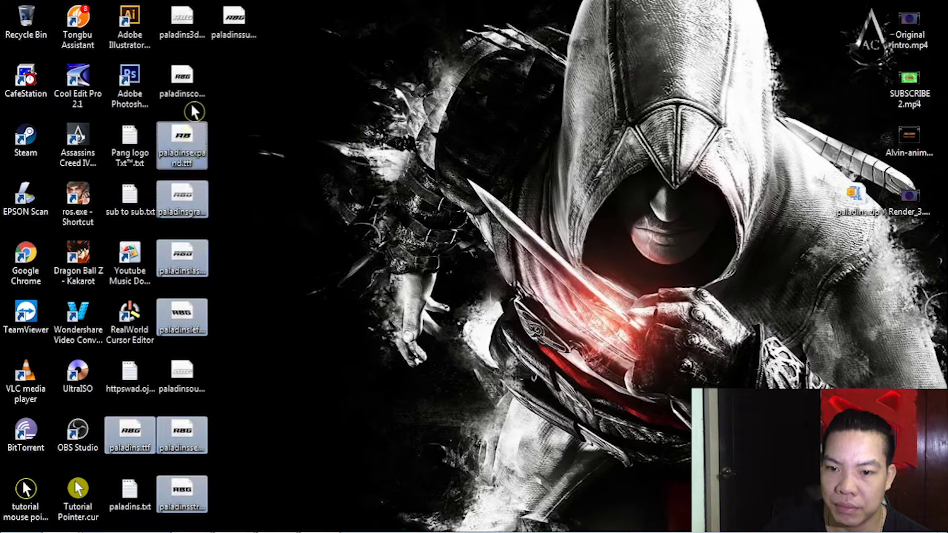
{"action": "left_click", "coordinate": [192, 80], "text": "ctrl"}
{"action": "left_click", "coordinate": [232, 22], "text": "ctrl"}
{"action": "left_click", "coordinate": [202, 21], "text": "ctrl"}
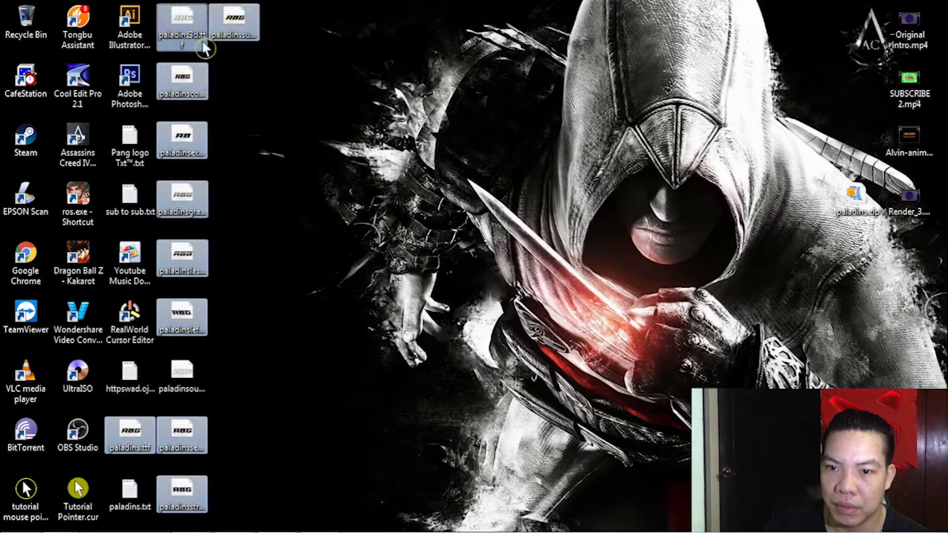
{"action": "left_click", "coordinate": [179, 390], "text": "ctrl"}
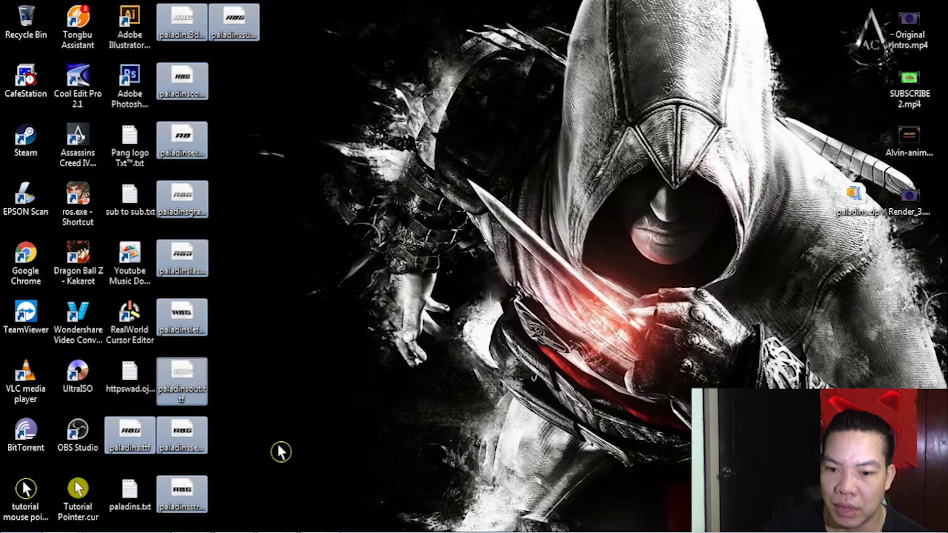
{"action": "right_click", "coordinate": [186, 23]}
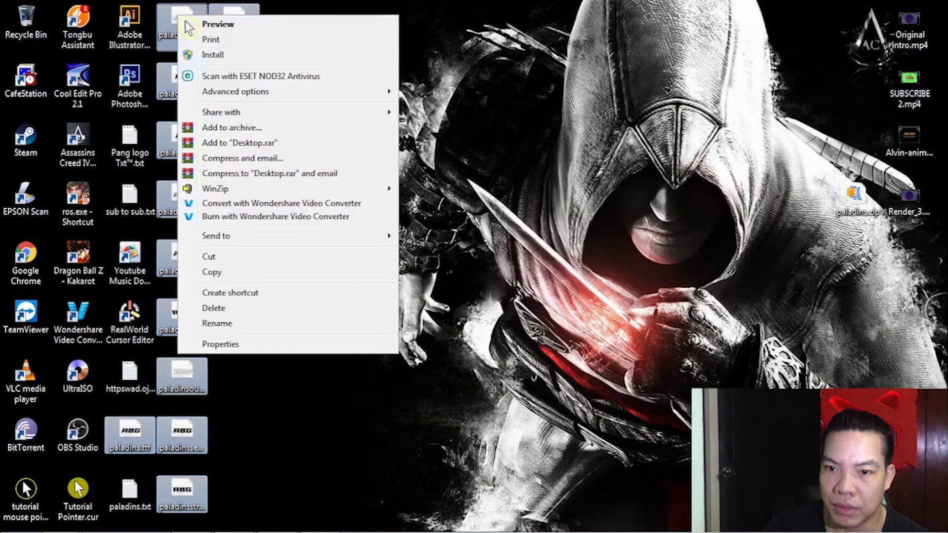
{"action": "left_click", "coordinate": [230, 55]}
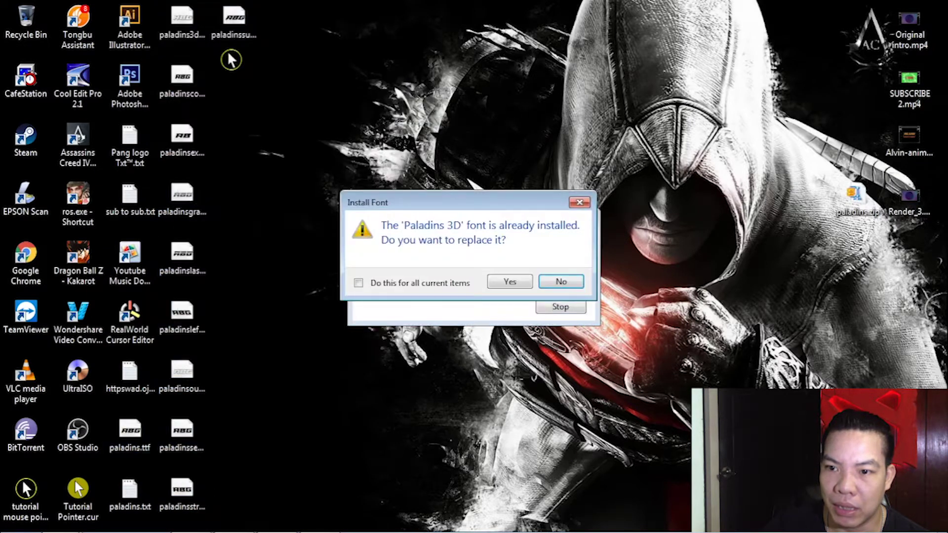
{"action": "left_click", "coordinate": [510, 283]}
{"action": "left_click", "coordinate": [508, 282]}
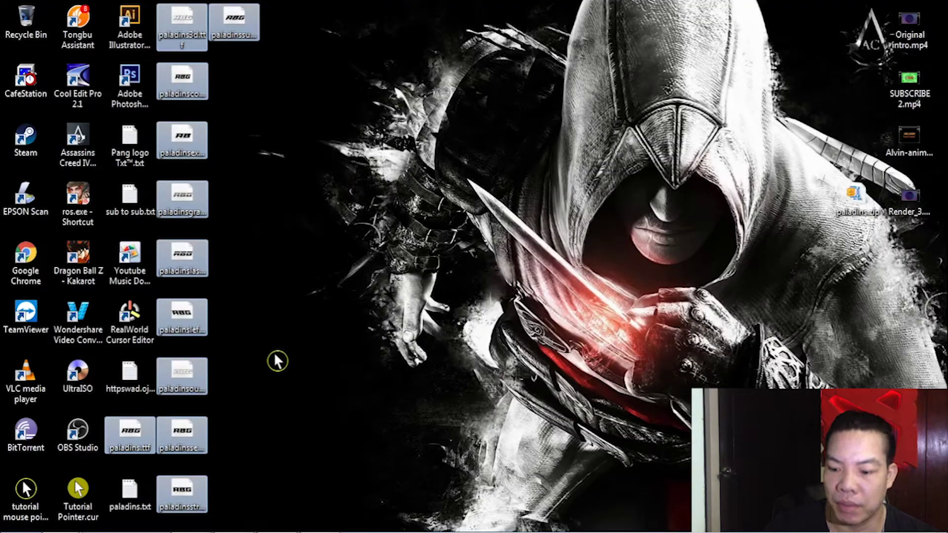
- Delete the extracted Paladins TTF files from the desktop
{"action": "key", "text": "Delete"}
{"action": "left_click", "coordinate": [527, 283]}
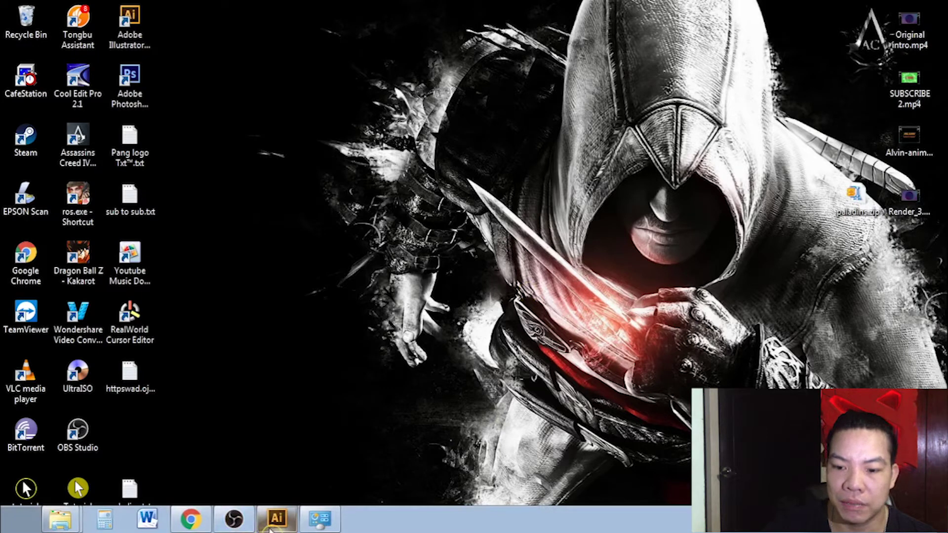
- Switch to Adobe Illustrator and create a new document named ZAIDE with a width of 1920 px
{"action": "left_click", "coordinate": [284, 509]}
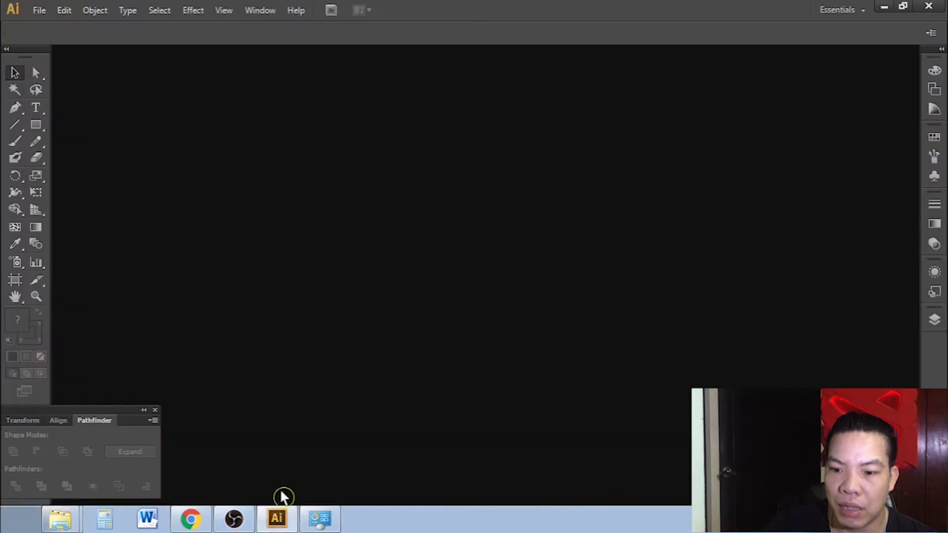
{"action": "left_click", "coordinate": [44, 12]}
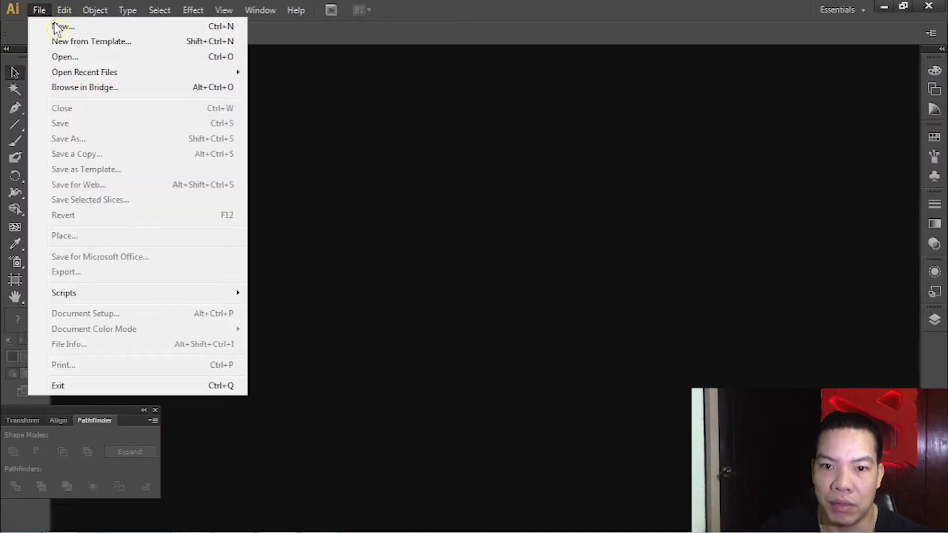
{"action": "left_click", "coordinate": [55, 26]}
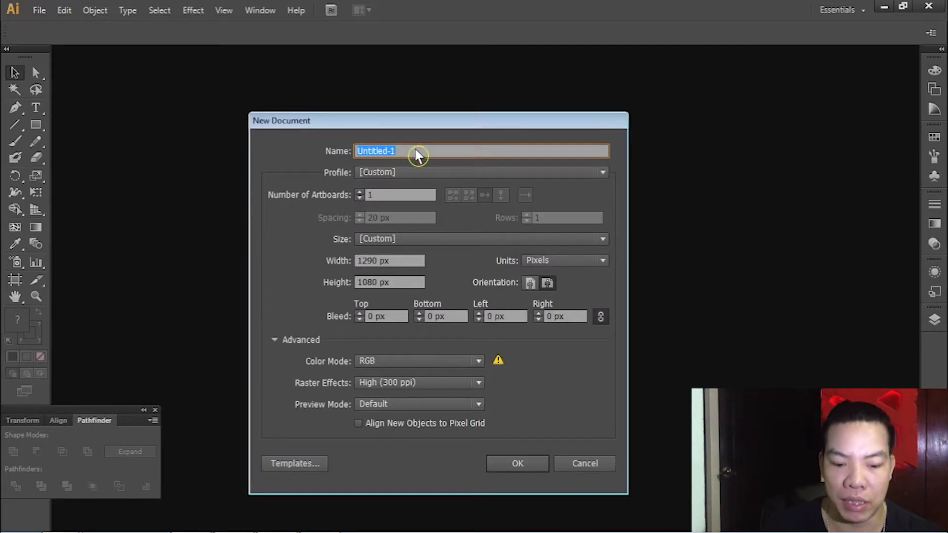
{"action": "type", "text": "ZAIDE"}
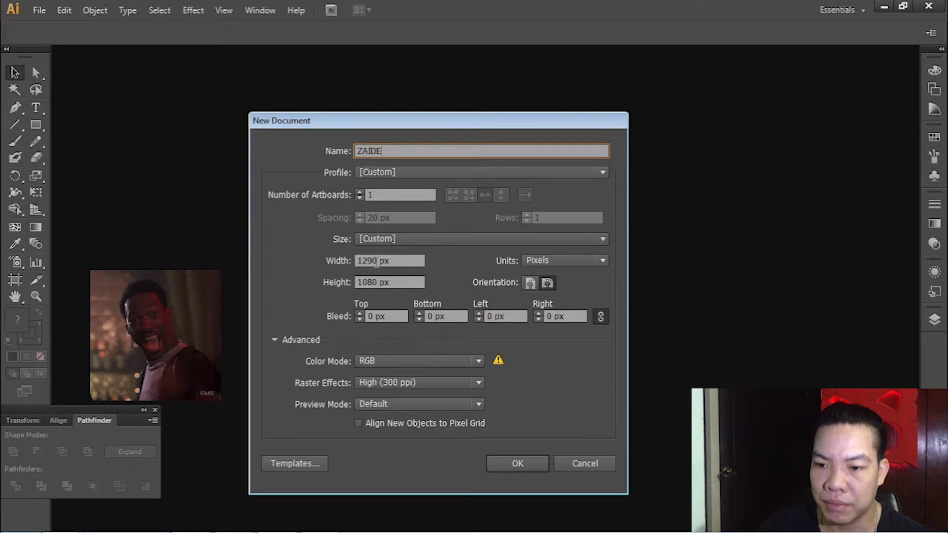
{"action": "left_click", "coordinate": [378, 260]}
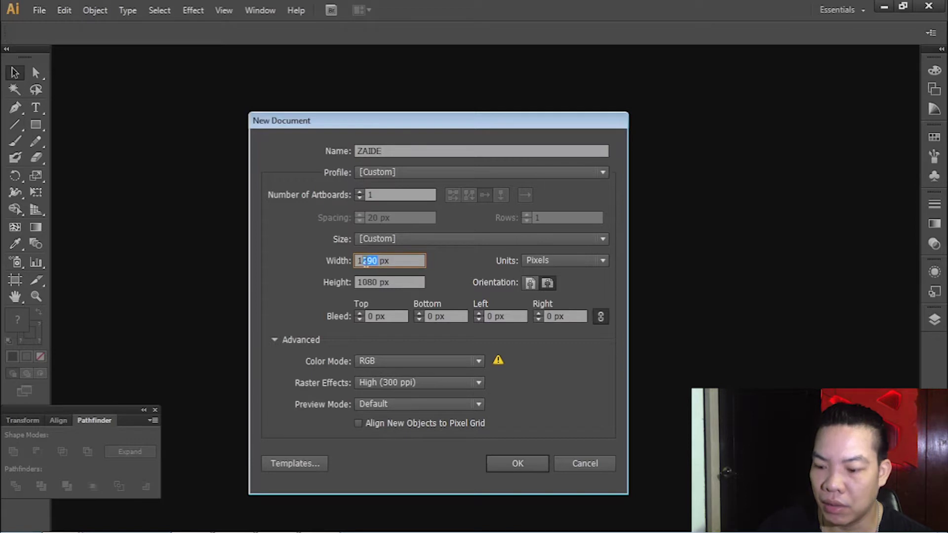
{"action": "type", "text": "920"}
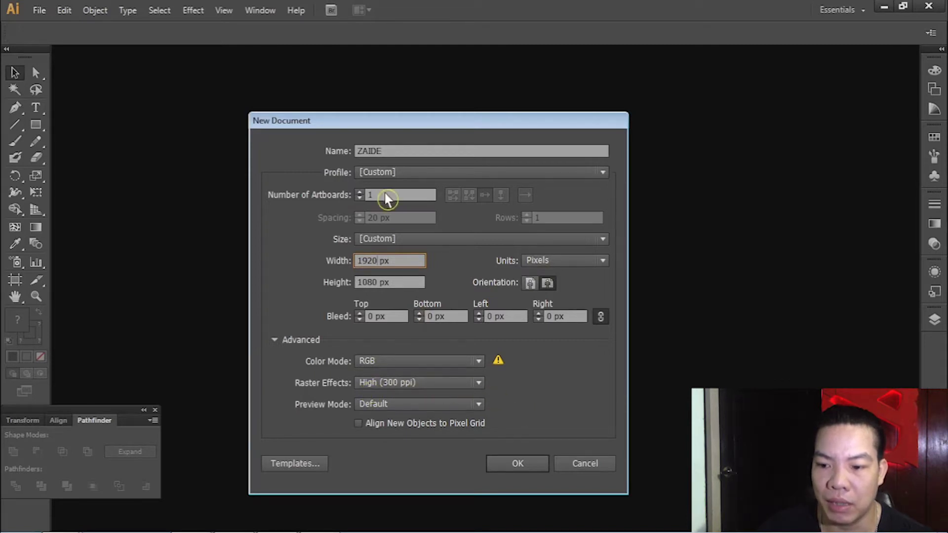
{"action": "left_click", "coordinate": [534, 469]}
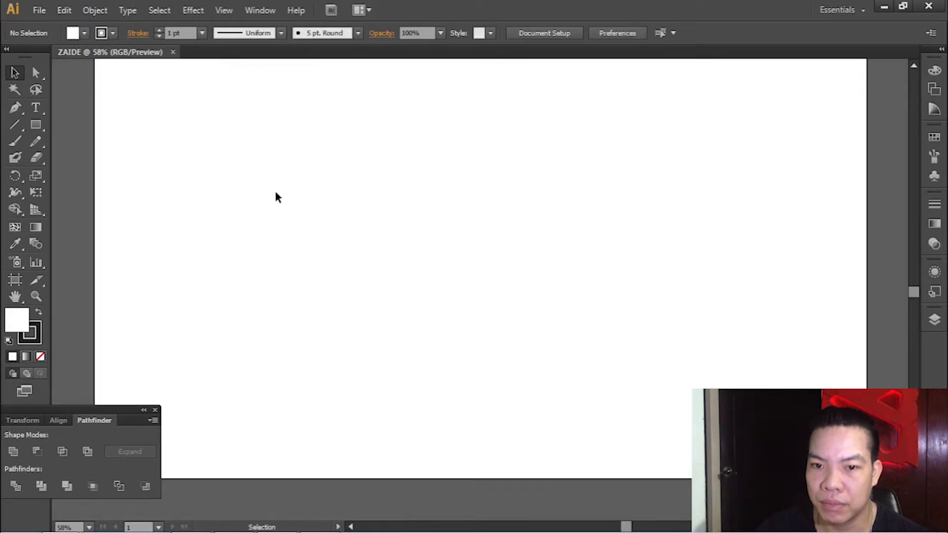
- Add the text "zaide" near the artboard's upper-left corner and set its font size to 100 pt
{"action": "left_click", "coordinate": [143, 412]}
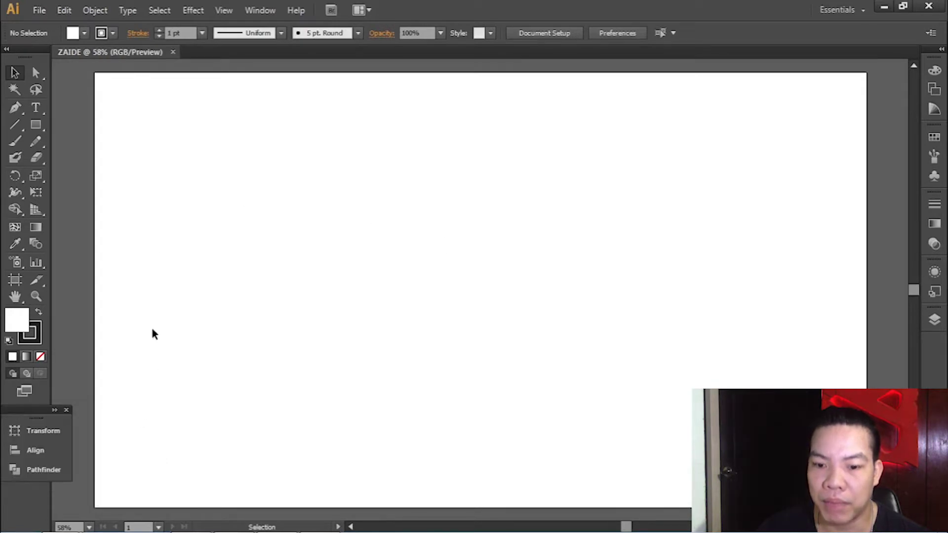
{"action": "left_click", "coordinate": [42, 108]}
{"action": "left_click", "coordinate": [38, 107]}
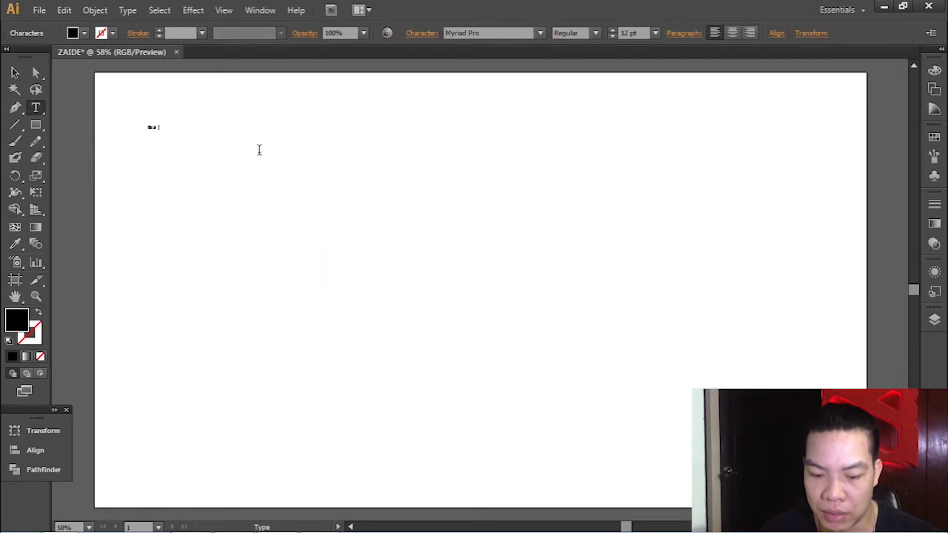
{"action": "key", "text": "ctrl+a"}
{"action": "left_click", "coordinate": [628, 34]}
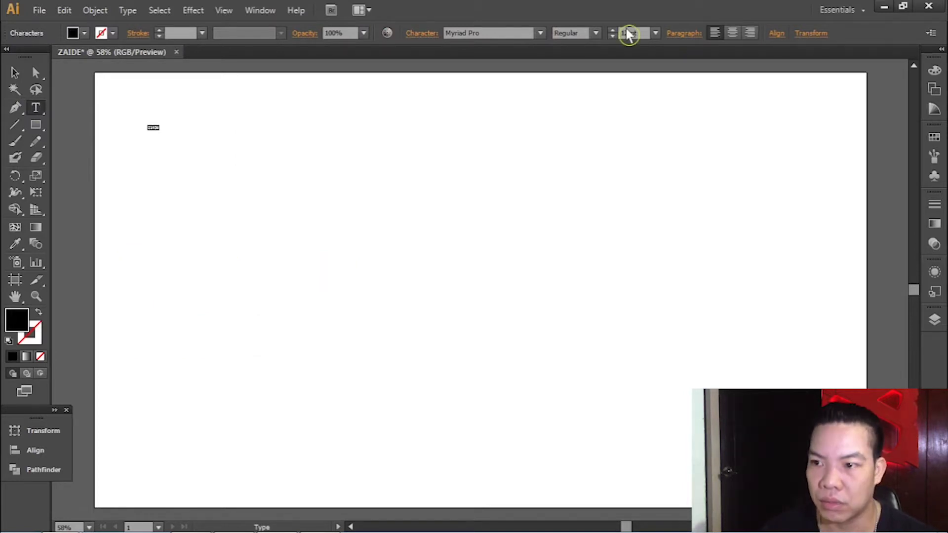
{"action": "type", "text": "100"}
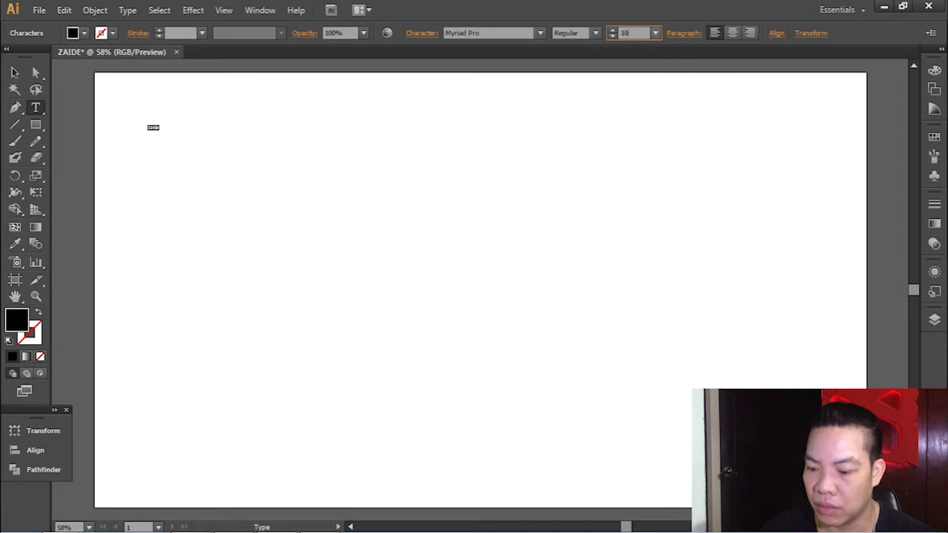
{"action": "key", "text": "Return"}
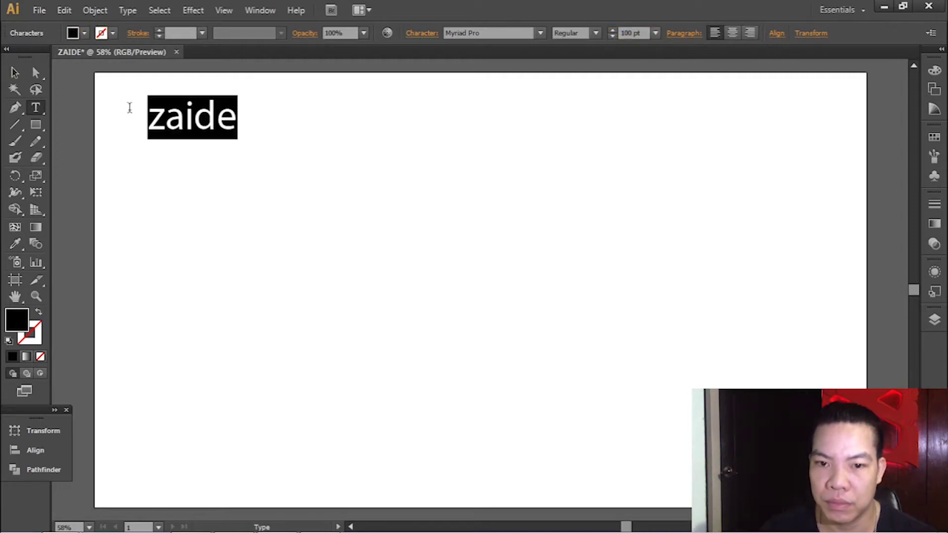
- Replace the lowercase text with "ZAIDE" in capital letters
{"action": "left_click_drag", "start_coordinate": [194, 121], "coordinate": [320, 198]}
{"action": "left_click_drag", "start_coordinate": [239, 131], "coordinate": [139, 128]}
{"action": "type", "text": "ZAIDE"}
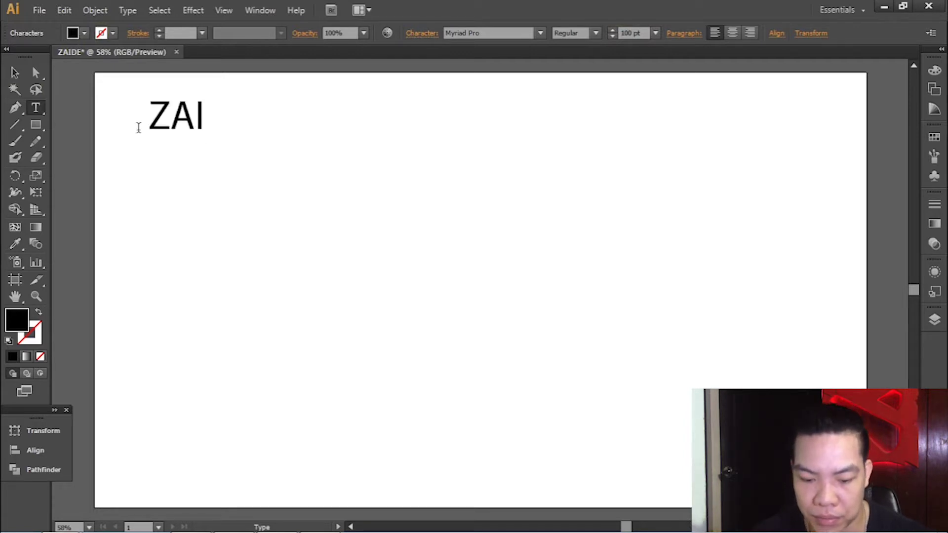
- Move the ZAIDE text from the upper-left corner towards the middle of the artboard
{"action": "left_click", "coordinate": [12, 73]}
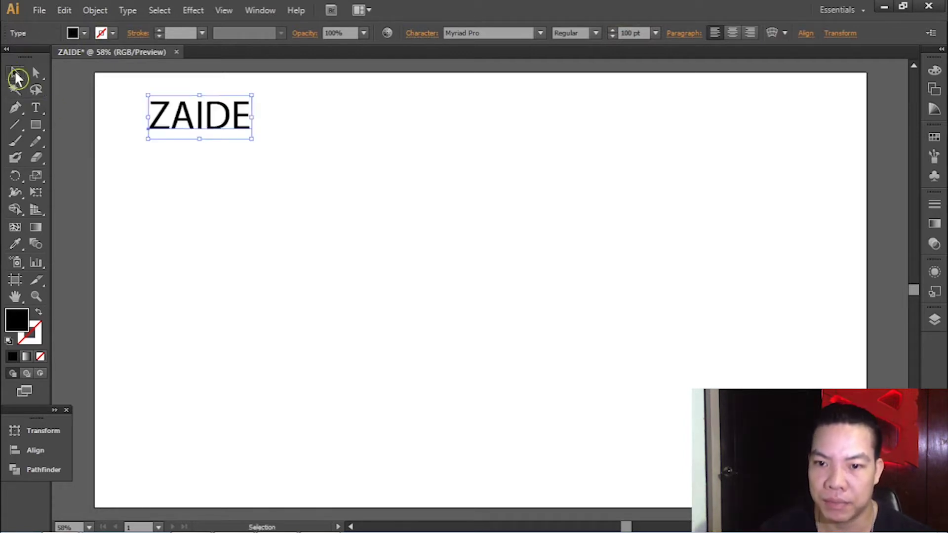
{"action": "left_click_drag", "start_coordinate": [217, 121], "coordinate": [396, 263]}
{"action": "scroll", "coordinate": [430, 273], "scroll_direction": "down", "scroll_amount": 2}
{"action": "scroll", "coordinate": [430, 273], "scroll_direction": "up", "scroll_amount": 2}
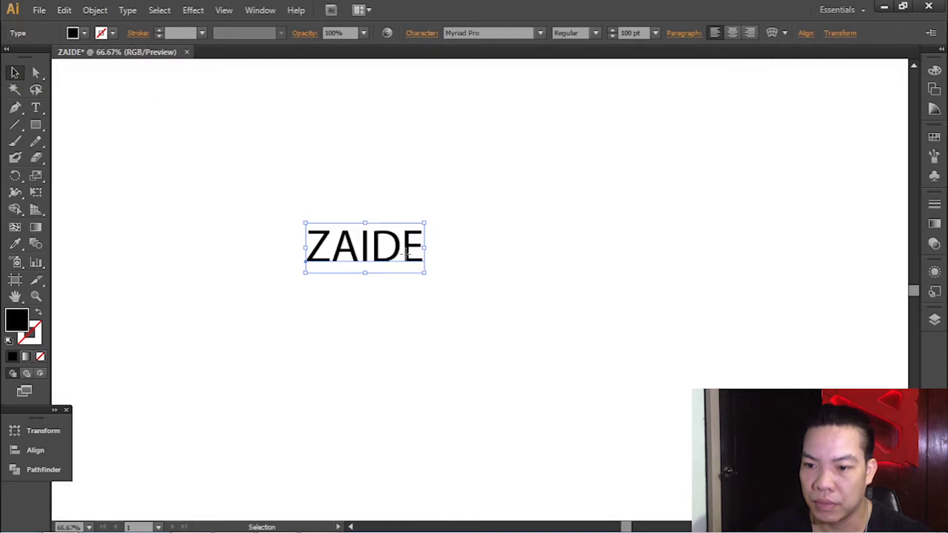
- Change the ZAIDE text's font to Paladins Expanded and deselect it
{"action": "right_click", "coordinate": [437, 265]}
{"action": "mouse_move", "coordinate": [489, 303]}
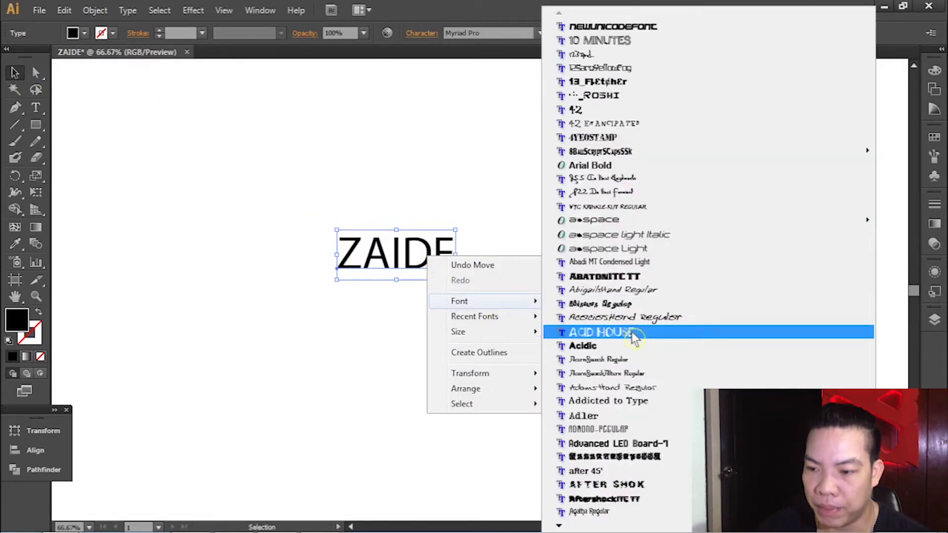
{"action": "scroll", "coordinate": [632, 341], "scroll_direction": "down", "scroll_amount": 15}
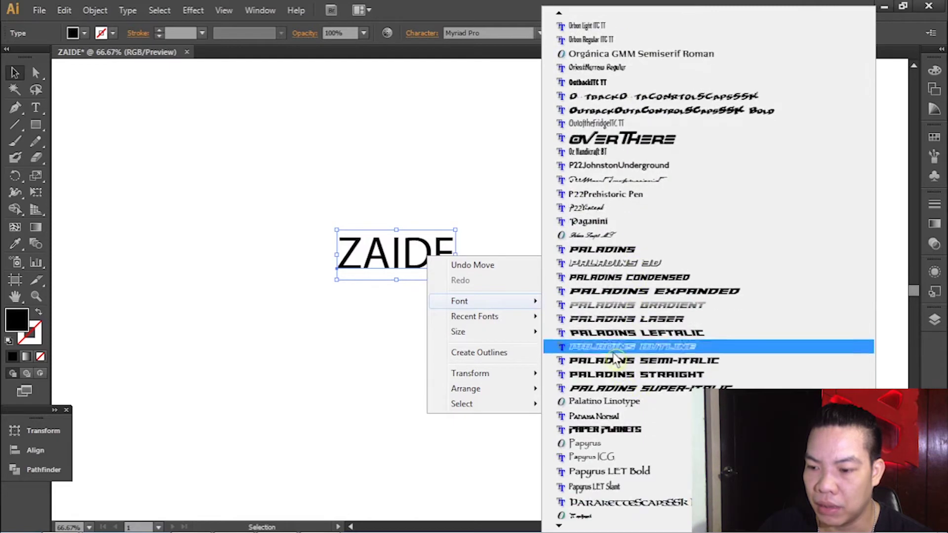
{"action": "left_click", "coordinate": [701, 296]}
{"action": "left_click", "coordinate": [600, 269]}
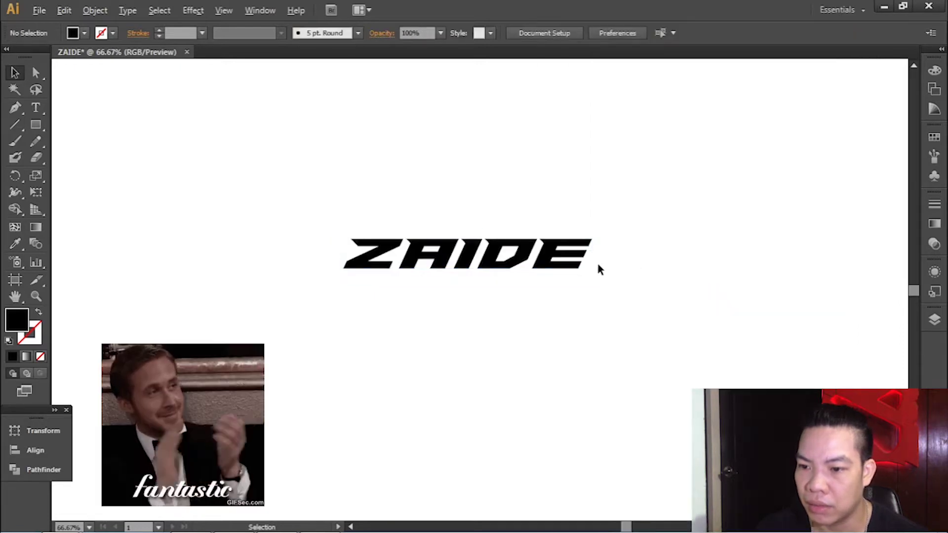
- Scale the ZAIDE text up proportionally from its centre to about 249 pt and deselect it
{"action": "scroll", "coordinate": [537, 274], "scroll_direction": "down", "scroll_amount": 2}
{"action": "scroll", "coordinate": [537, 273], "scroll_direction": "up", "scroll_amount": 2}
{"action": "left_click", "coordinate": [385, 276]}
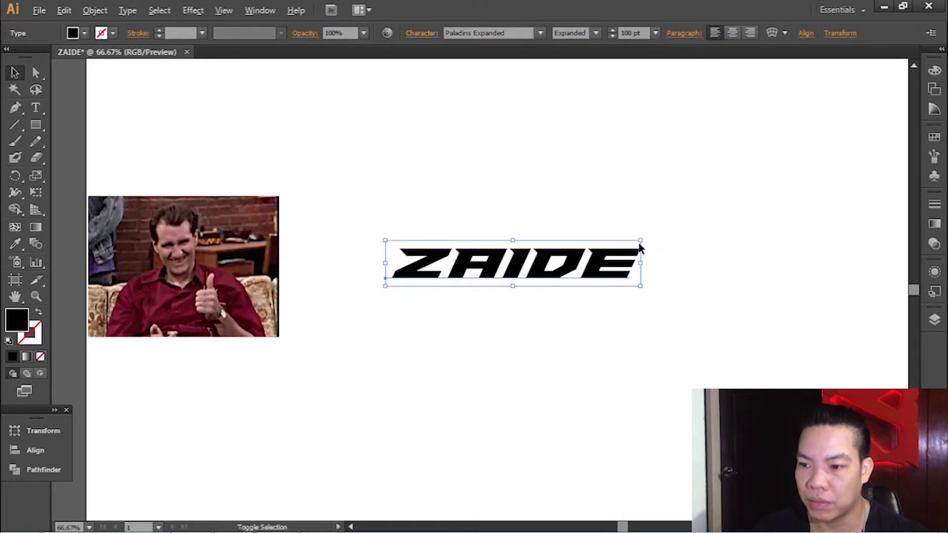
{"action": "scroll", "coordinate": [567, 280], "scroll_direction": "down", "scroll_amount": 2}
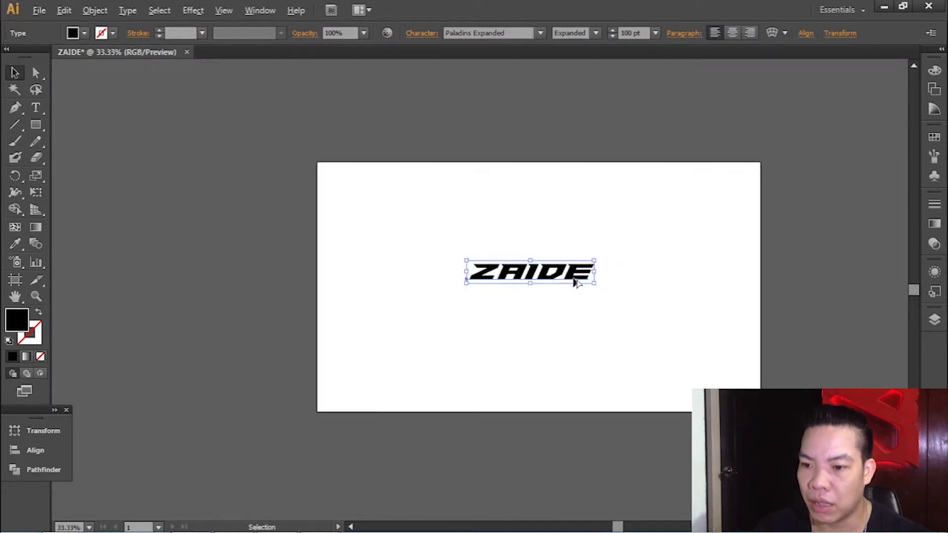
{"action": "scroll", "coordinate": [576, 286], "scroll_direction": "up", "scroll_amount": 2}
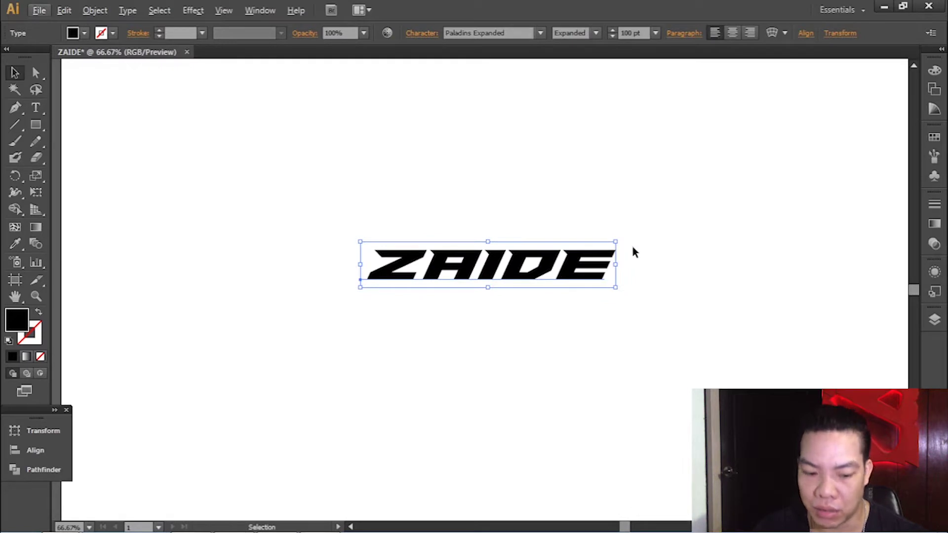
{"action": "key", "text": "shift+alt"}
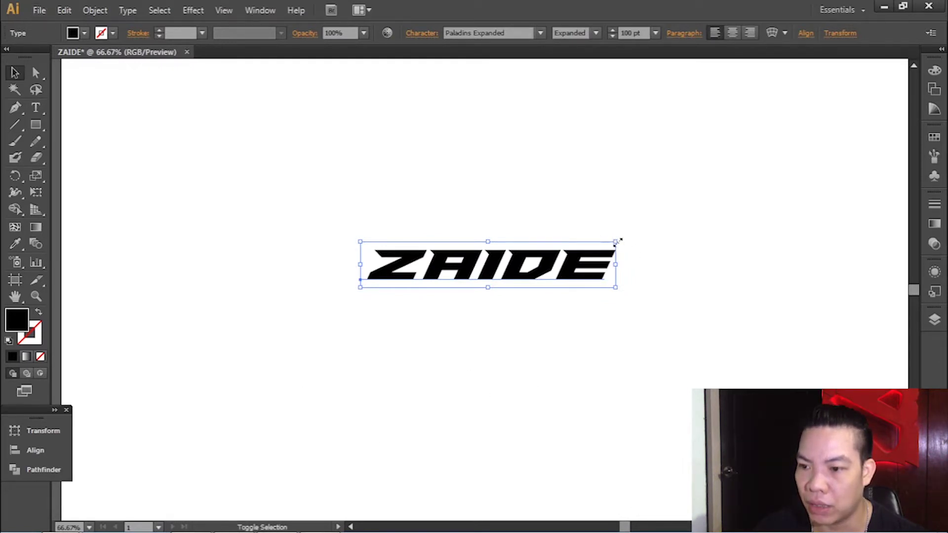
{"action": "left_click_drag", "start_coordinate": [617, 242], "coordinate": [616, 241]}
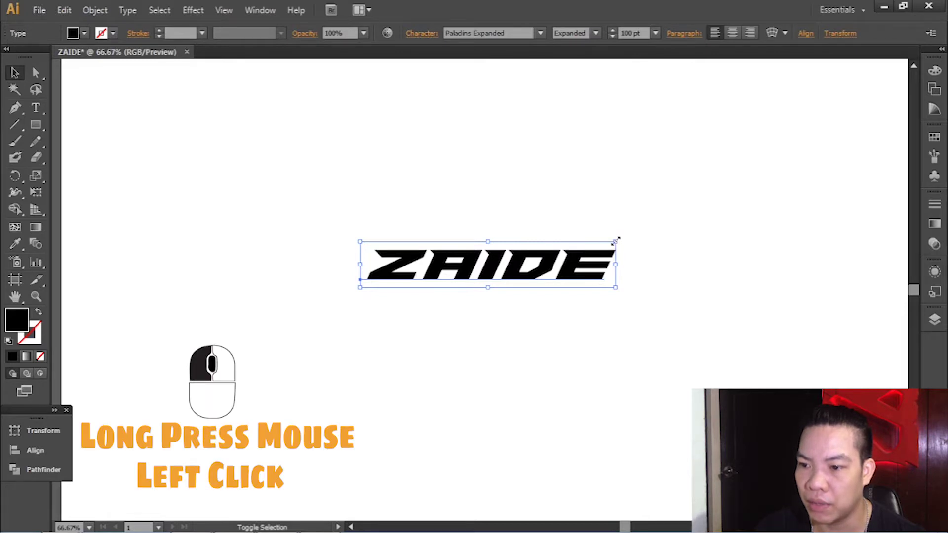
{"action": "left_click_drag", "start_coordinate": [616, 241], "coordinate": [804, 88]}
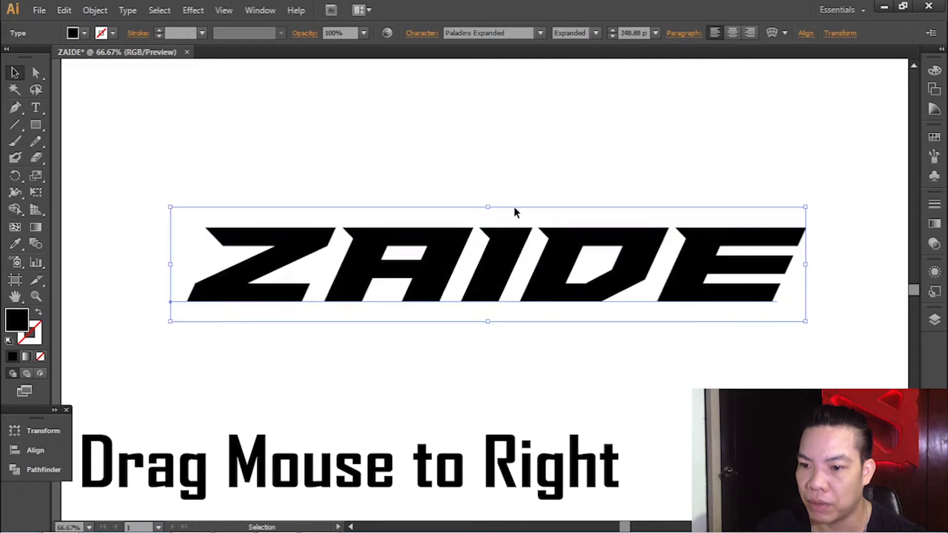
{"action": "left_click", "coordinate": [514, 242], "text": "ctrl+alt"}
{"action": "left_click", "coordinate": [314, 89]}
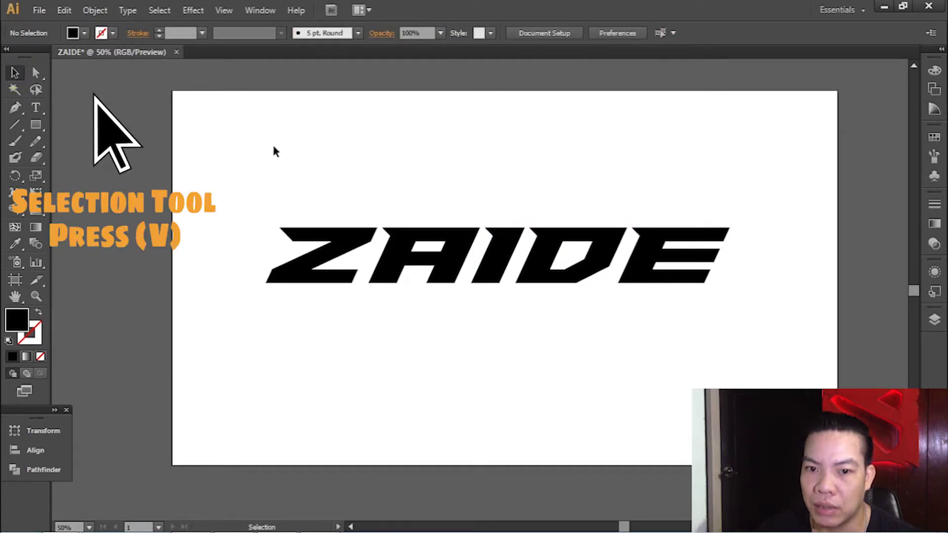
- Delete the first letter of the ZAIDE text, try an A in its place, and retype the Z
{"action": "left_click", "coordinate": [526, 254]}
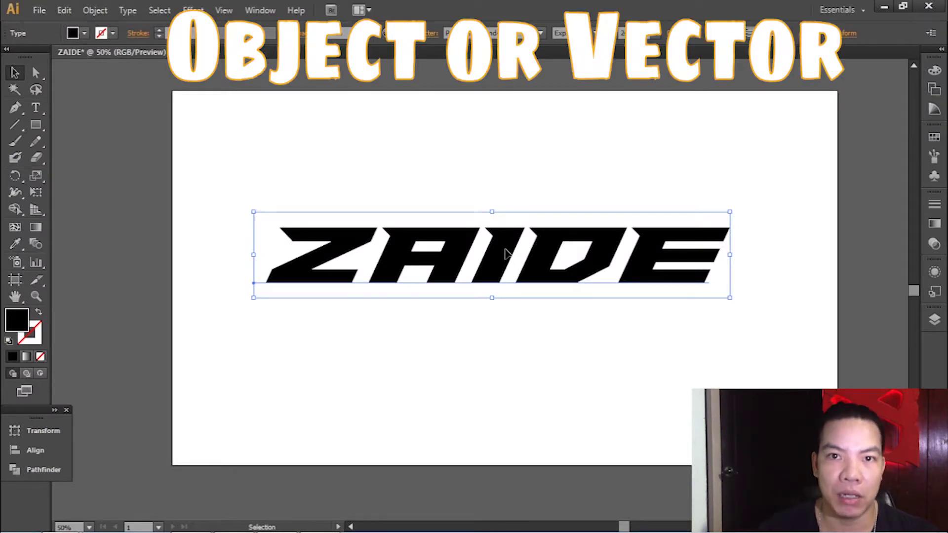
{"action": "left_click", "coordinate": [36, 107]}
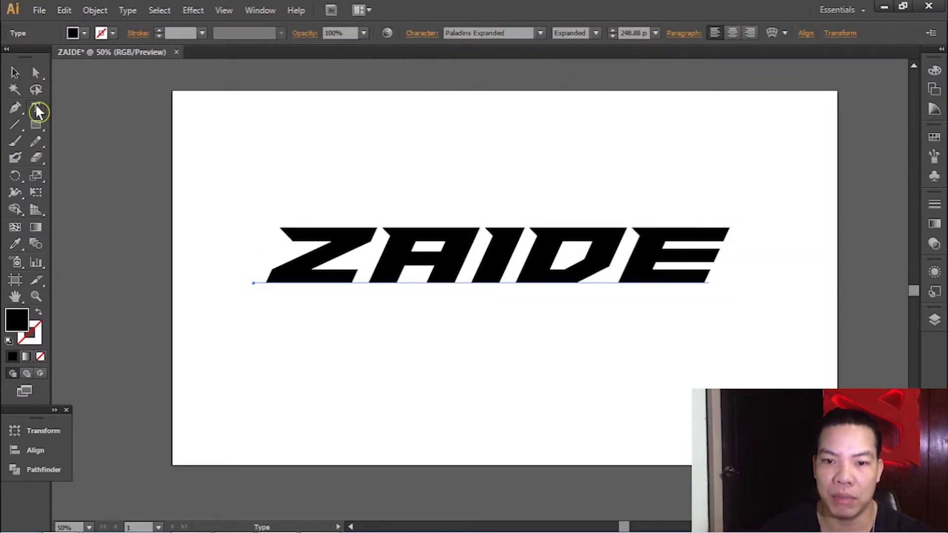
{"action": "left_click", "coordinate": [381, 244]}
{"action": "key", "text": "BackSpace"}
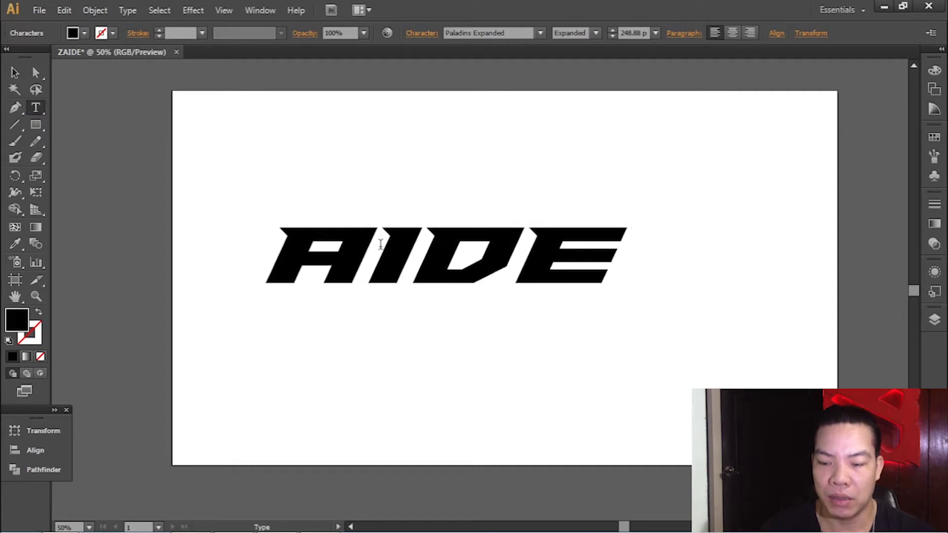
{"action": "type", "text": "A"}
{"action": "key", "text": "BackSpace"}
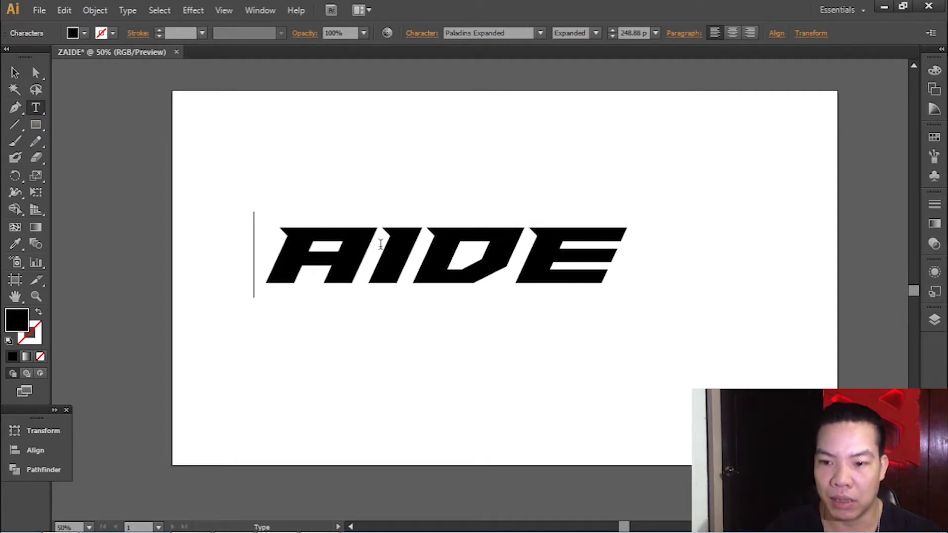
{"action": "type", "text": "Z"}
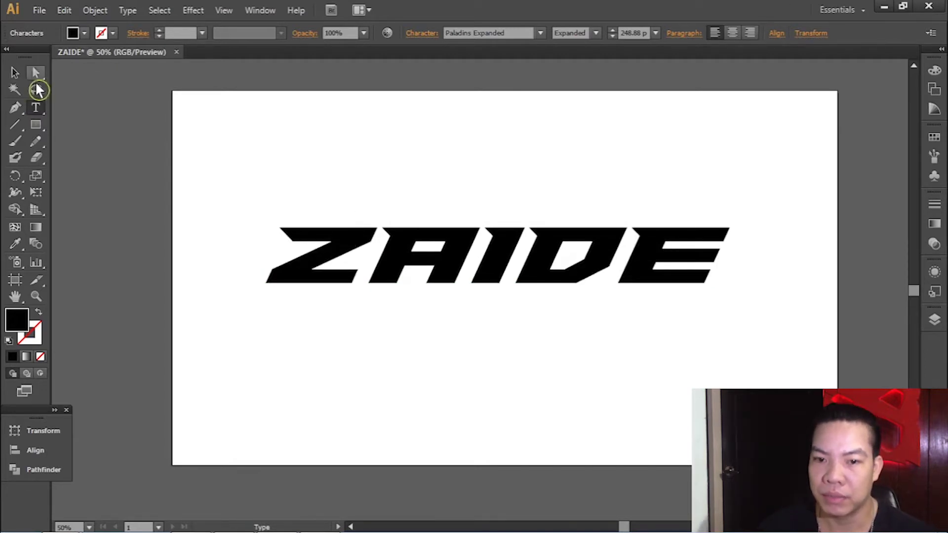
- Convert the ZAIDE text to outlines and deselect the result
{"action": "left_click", "coordinate": [15, 73]}
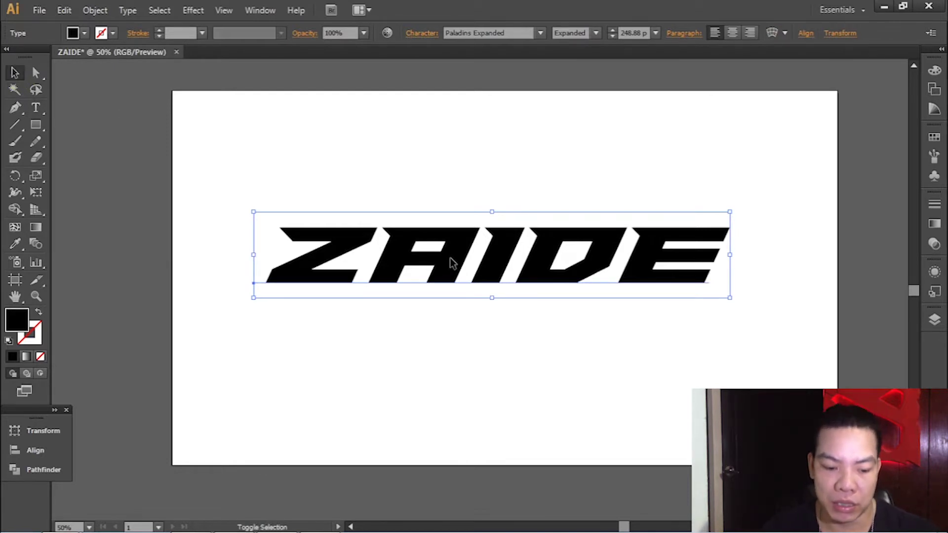
{"action": "key", "text": "ctrl+shift+o"}
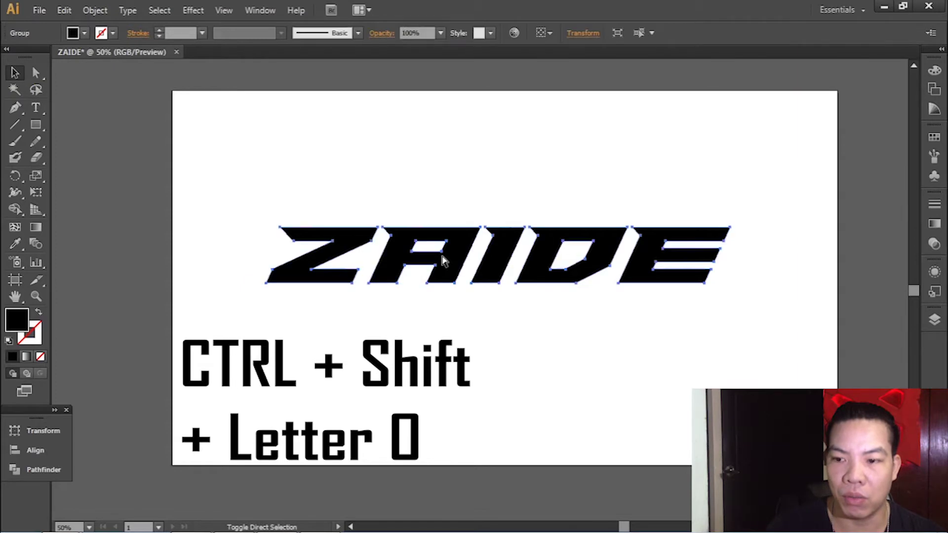
{"action": "left_click", "coordinate": [17, 73]}
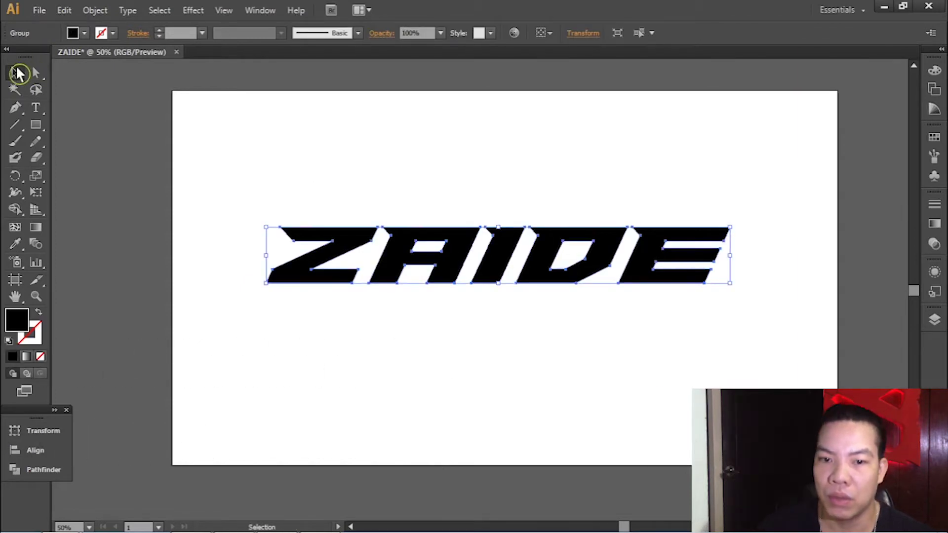
{"action": "left_click", "coordinate": [336, 139]}
{"action": "left_click", "coordinate": [38, 113]}
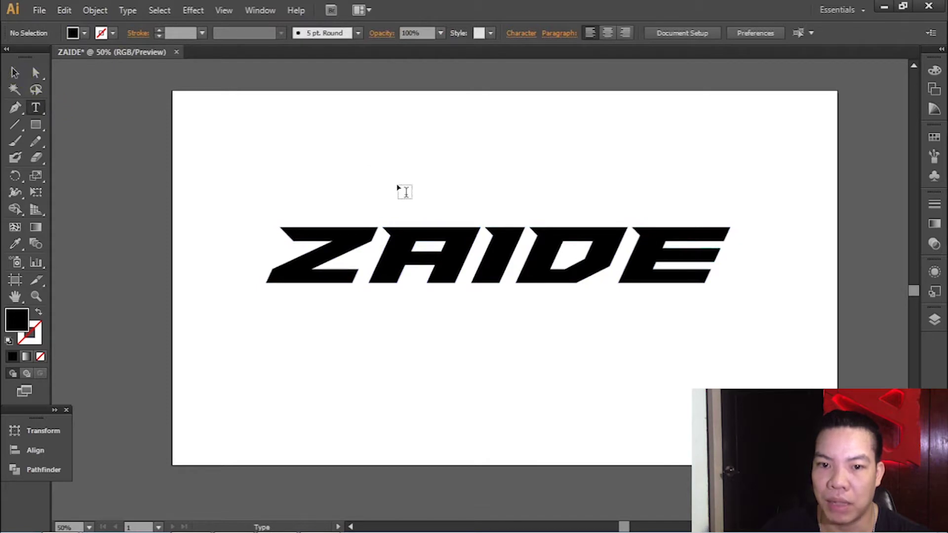
{"action": "left_click", "coordinate": [16, 76]}
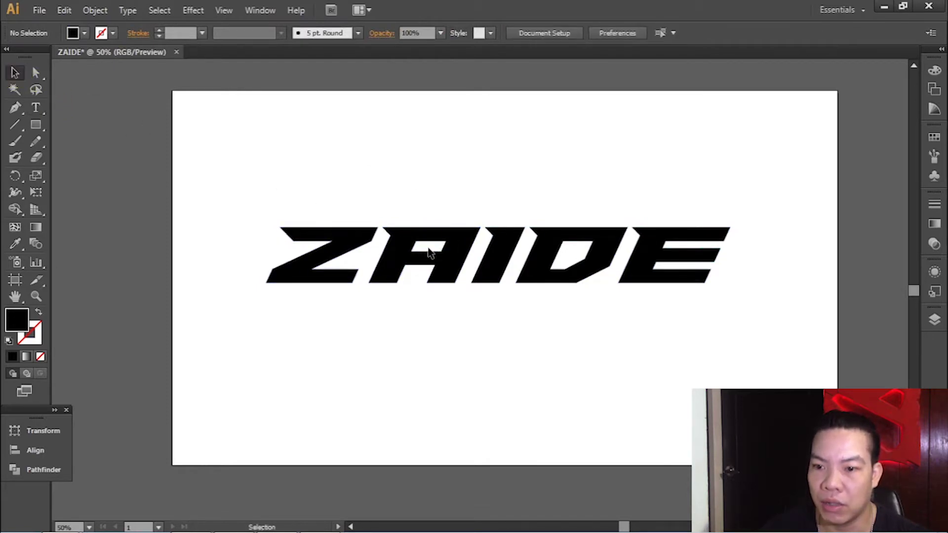
- Try stretching the outlined ZAIDE lettering upward, then undo the stretch
{"action": "left_click", "coordinate": [471, 240]}
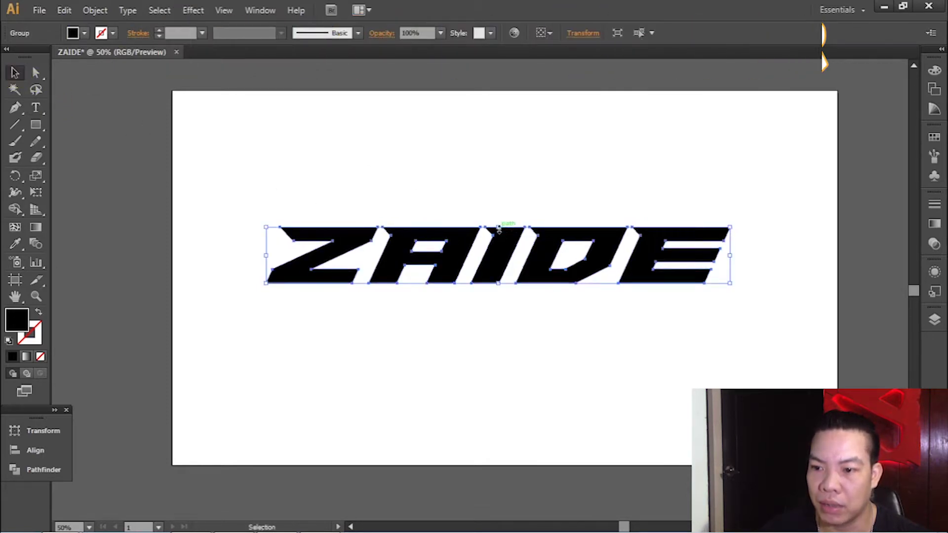
{"action": "left_click_drag", "start_coordinate": [498, 227], "coordinate": [491, 131]}
{"action": "key", "text": "ctrl+z"}
{"action": "left_click", "coordinate": [601, 306]}
- Ungroup the outlined ZAIDE lettering into separate letters and deselect them
{"action": "key", "text": "ctrl+="}
{"action": "left_click", "coordinate": [278, 272]}
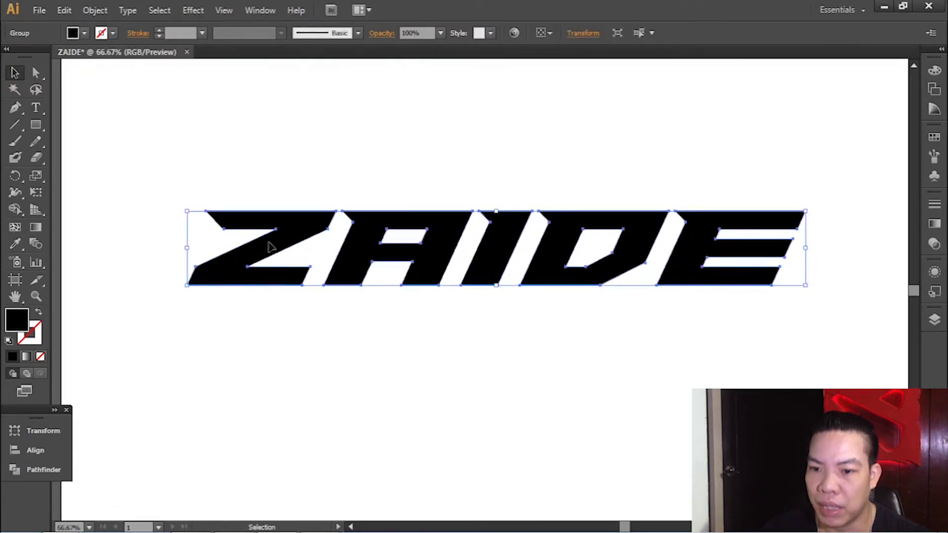
{"action": "right_click", "coordinate": [271, 247]}
{"action": "left_click", "coordinate": [342, 326]}
{"action": "left_click", "coordinate": [443, 322]}
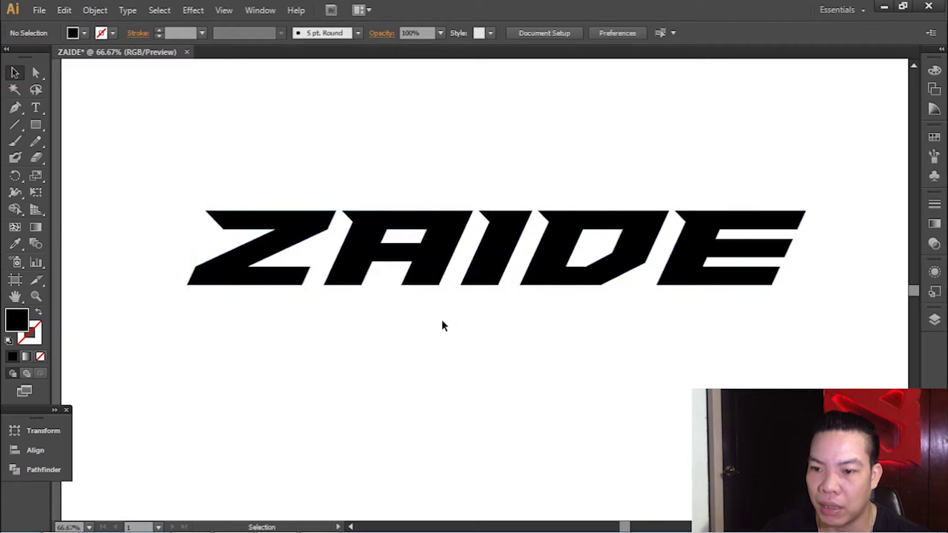
- Enlarge the letter Z proportionally and place it just before the A, with its top edge level with the other letters
{"action": "left_click", "coordinate": [321, 224]}
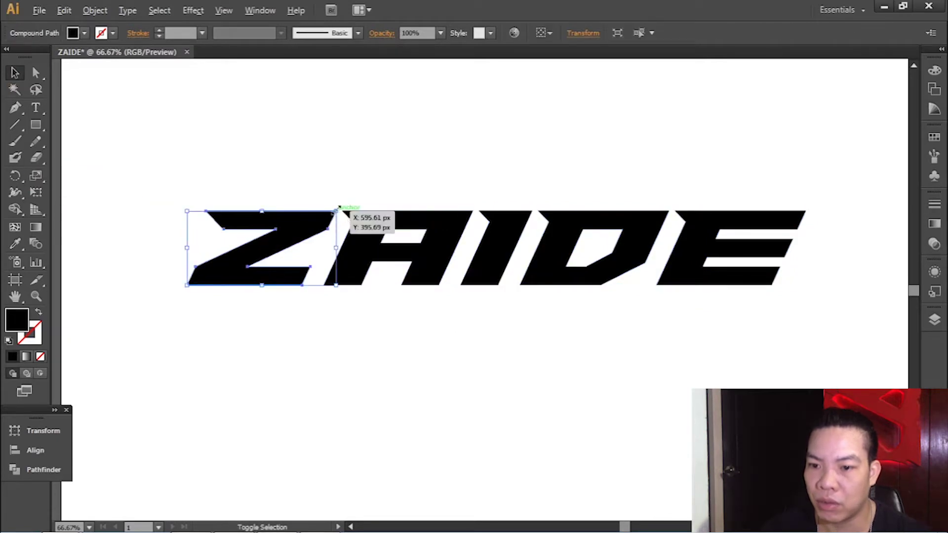
{"action": "left_click_drag", "start_coordinate": [340, 213], "coordinate": [312, 232]}
{"action": "key", "text": "ctrl+equal"}
{"action": "key", "text": "ctrl+equal"}
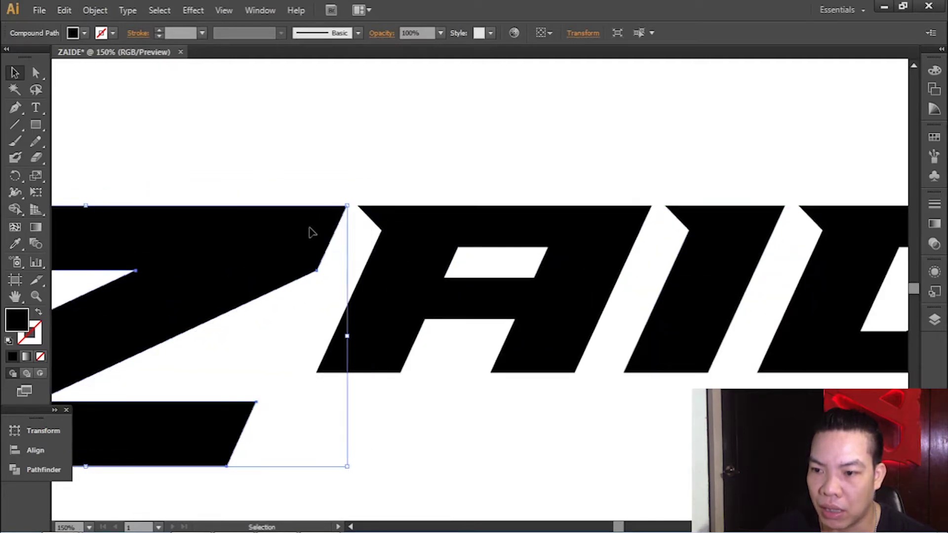
{"action": "key", "text": "ctrl+0"}
{"action": "key", "text": "ctrl+1"}
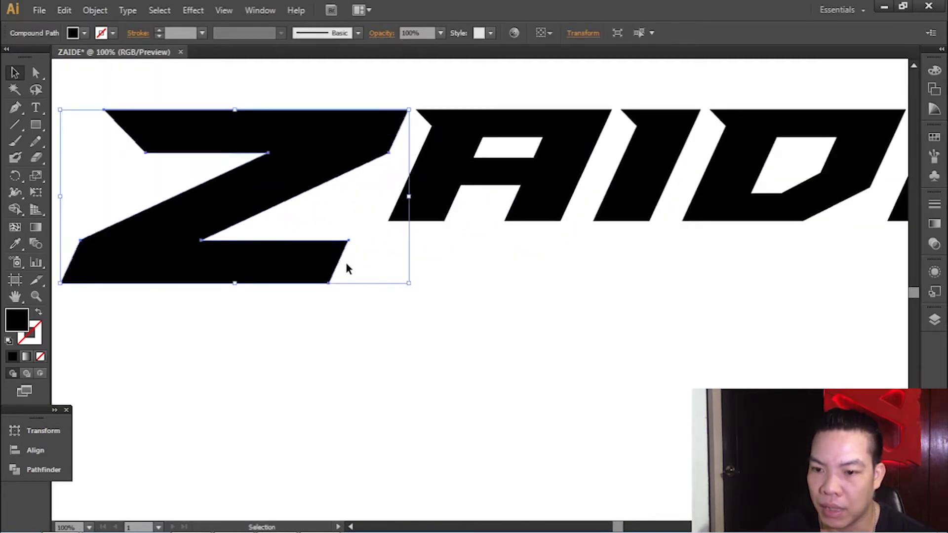
{"action": "key", "text": "ctrl+0"}
{"action": "left_click", "coordinate": [406, 290]}
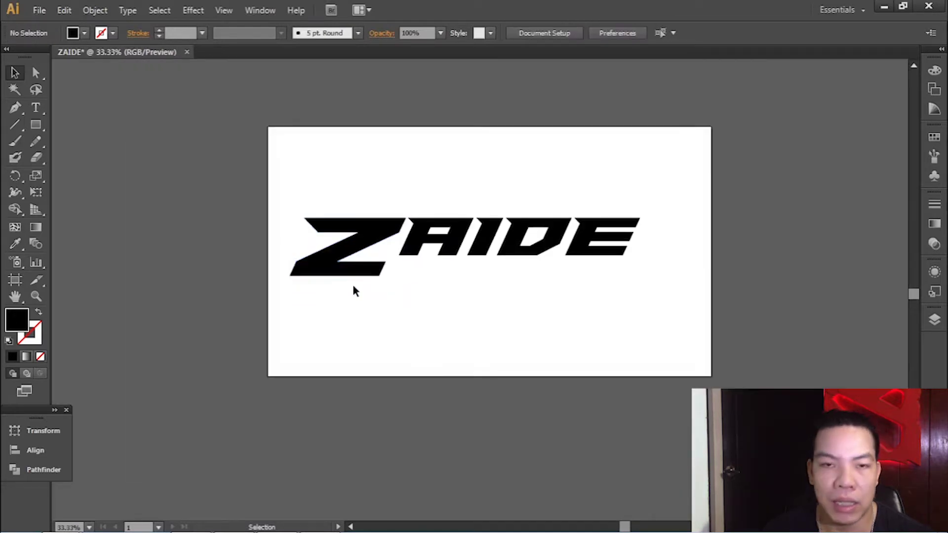
- Extend the upper end corner of the Z's bottom stroke horizontally under the letter E, to about X 1529 px, Y 585 px
{"action": "key", "text": "ctrl+equal"}
{"action": "key", "text": "ctrl+equal"}
{"action": "key", "text": "ctrl+minus"}
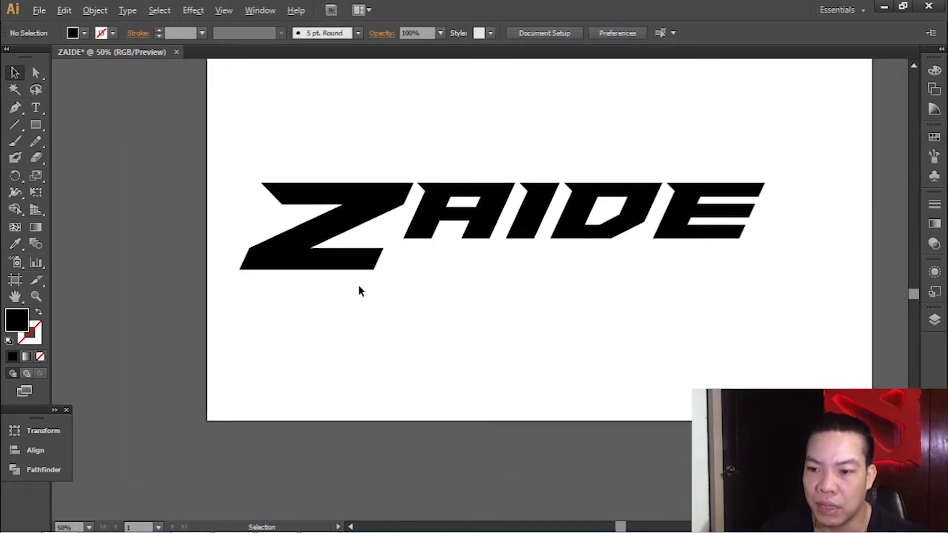
{"action": "key", "text": "ctrl+equal"}
{"action": "key", "text": "ctrl+equal"}
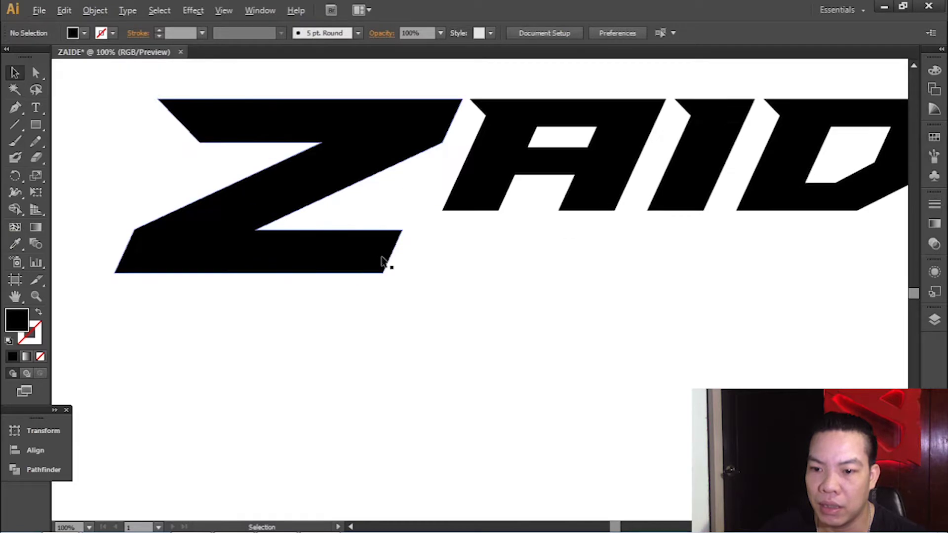
{"action": "left_click", "coordinate": [400, 242]}
{"action": "key", "text": "a"}
{"action": "scroll", "coordinate": [405, 237], "scroll_direction": "up", "scroll_amount": 5}
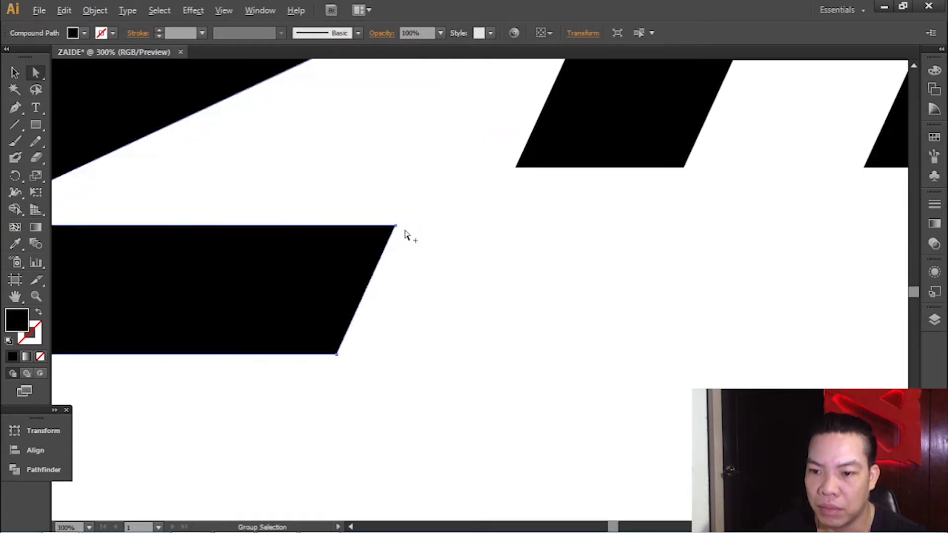
{"action": "left_click", "coordinate": [385, 224]}
{"action": "scroll", "coordinate": [384, 225], "scroll_direction": "down", "scroll_amount": 4}
{"action": "left_click", "coordinate": [372, 251]}
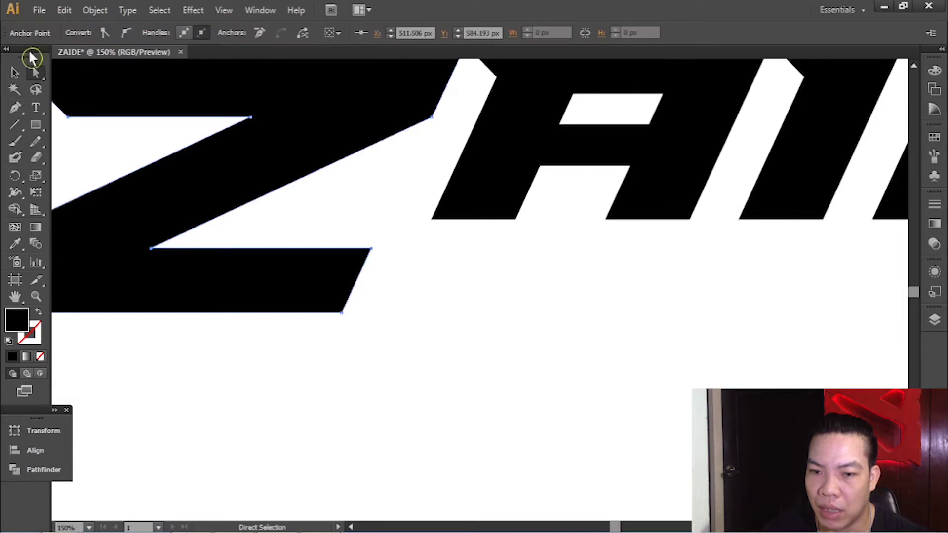
{"action": "left_click", "coordinate": [36, 74]}
{"action": "left_click_drag", "start_coordinate": [36, 74], "coordinate": [38, 78]}
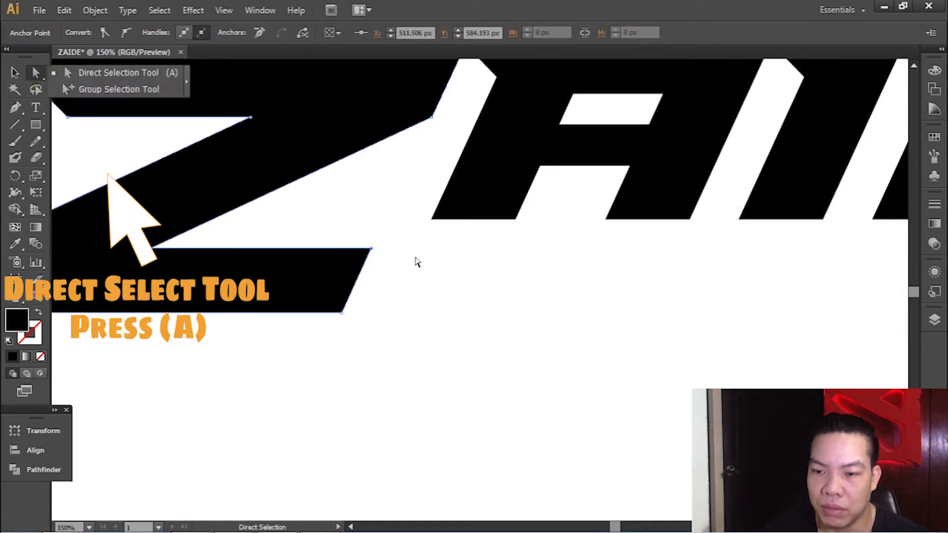
{"action": "scroll", "coordinate": [373, 256], "scroll_direction": "down", "scroll_amount": 1}
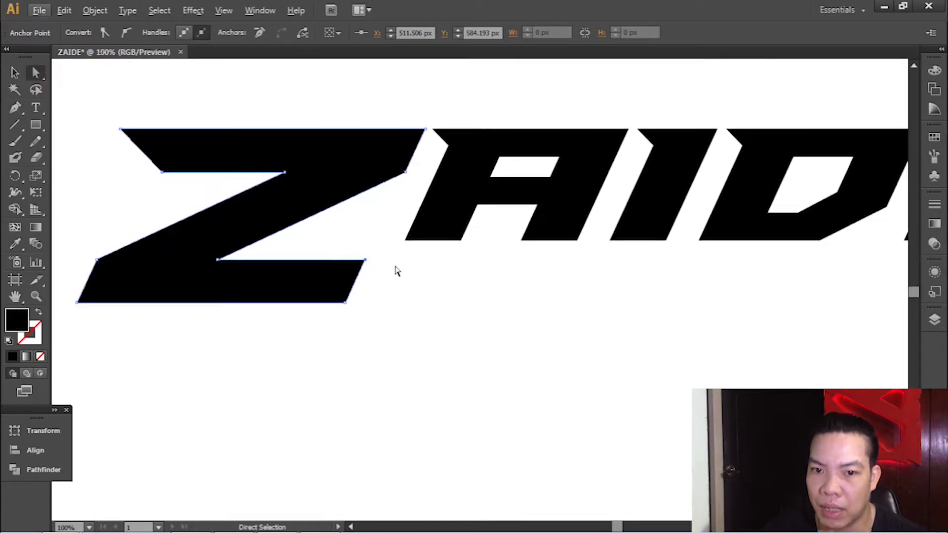
{"action": "left_click_drag", "start_coordinate": [366, 260], "coordinate": [828, 265]}
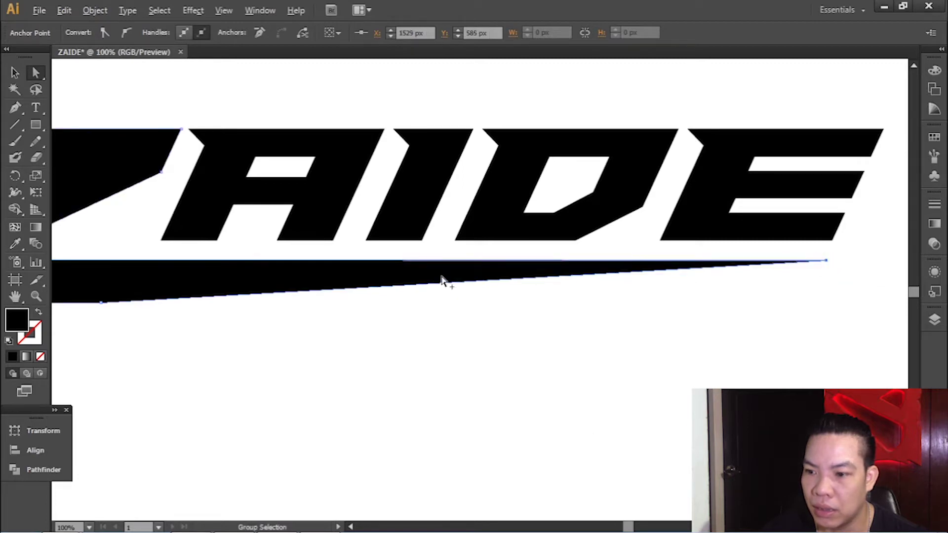
- Extend the lower end corner of the Z's bottom stroke to about X 1502 px so its slanted end parallels the E, and deselect it
{"action": "scroll", "coordinate": [442, 277], "scroll_direction": "down", "scroll_amount": 2}
{"action": "scroll", "coordinate": [276, 292], "scroll_direction": "up", "scroll_amount": 2}
{"action": "left_click", "coordinate": [263, 292]}
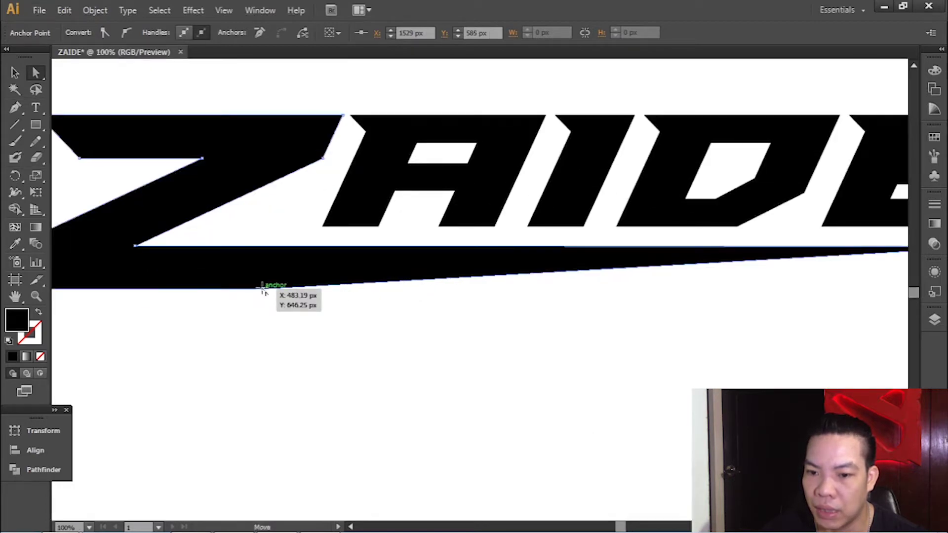
{"action": "scroll", "coordinate": [247, 303], "scroll_direction": "down", "scroll_amount": 2}
{"action": "left_click_drag", "start_coordinate": [248, 303], "coordinate": [597, 299]}
{"action": "scroll", "coordinate": [609, 291], "scroll_direction": "up", "scroll_amount": 3}
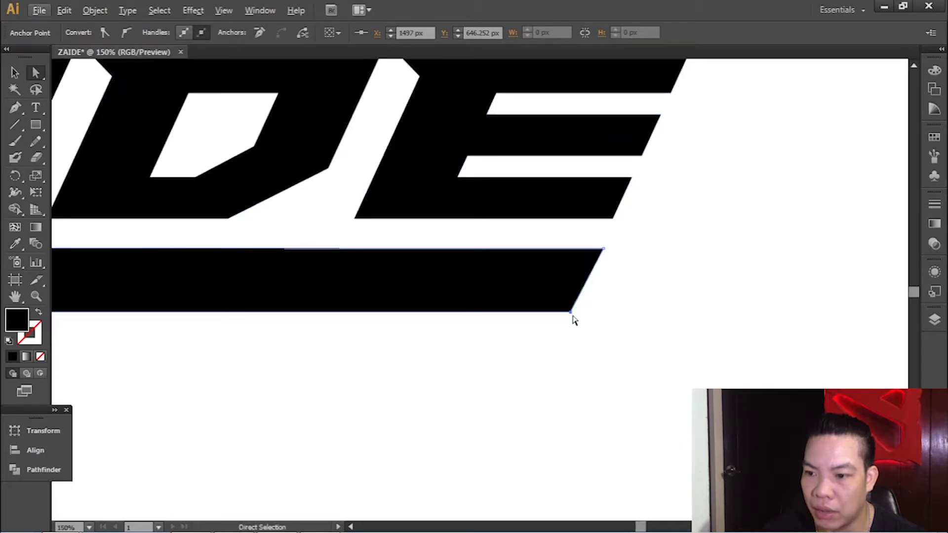
{"action": "left_click_drag", "start_coordinate": [572, 314], "coordinate": [576, 315]}
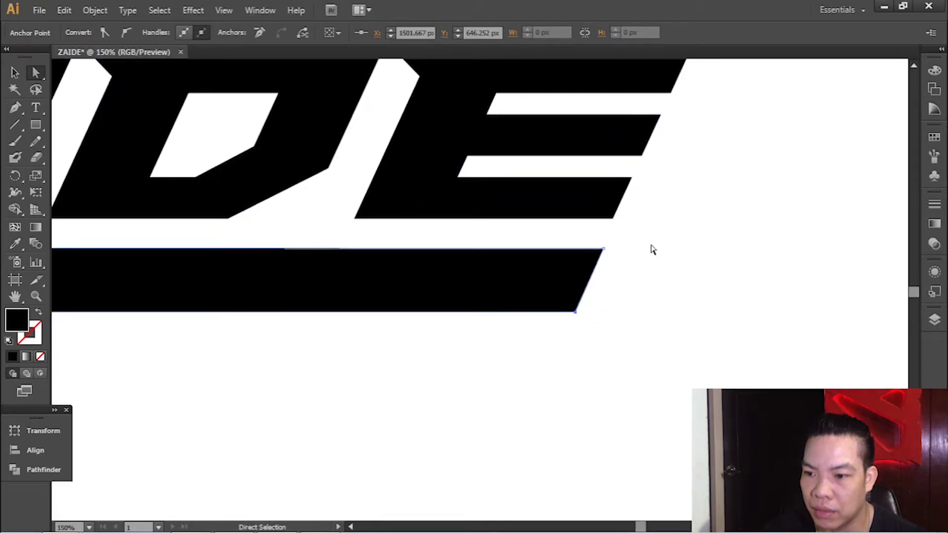
{"action": "left_click", "coordinate": [653, 251]}
{"action": "scroll", "coordinate": [649, 263], "scroll_direction": "down", "scroll_amount": 2}
{"action": "scroll", "coordinate": [602, 266], "scroll_direction": "down", "scroll_amount": 1}
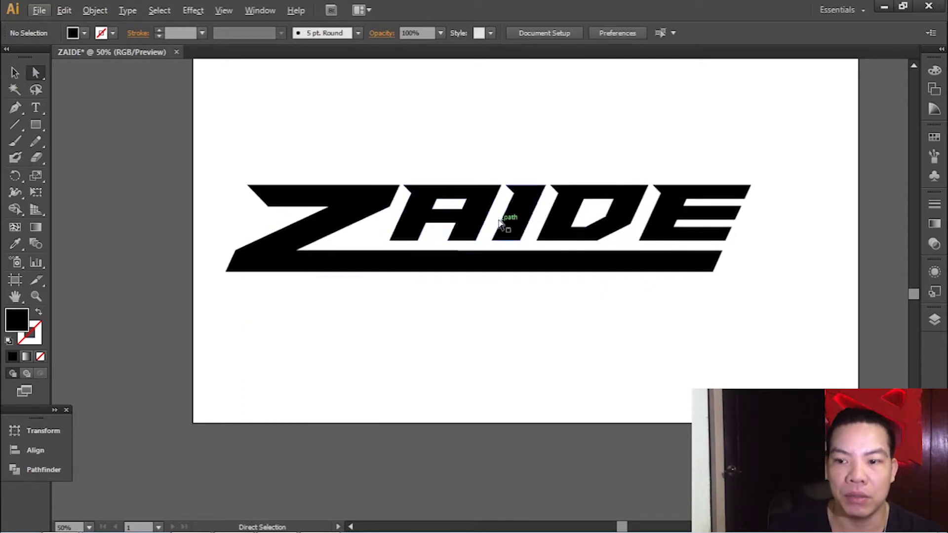
{"action": "scroll", "coordinate": [410, 218], "scroll_direction": "up", "scroll_amount": 1}
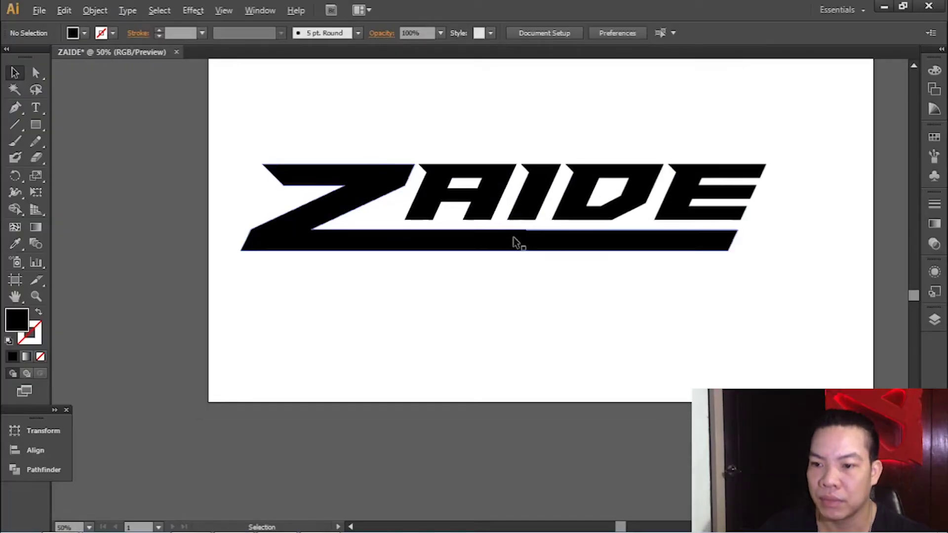
{"action": "left_click", "coordinate": [514, 239]}
{"action": "left_click", "coordinate": [542, 262]}
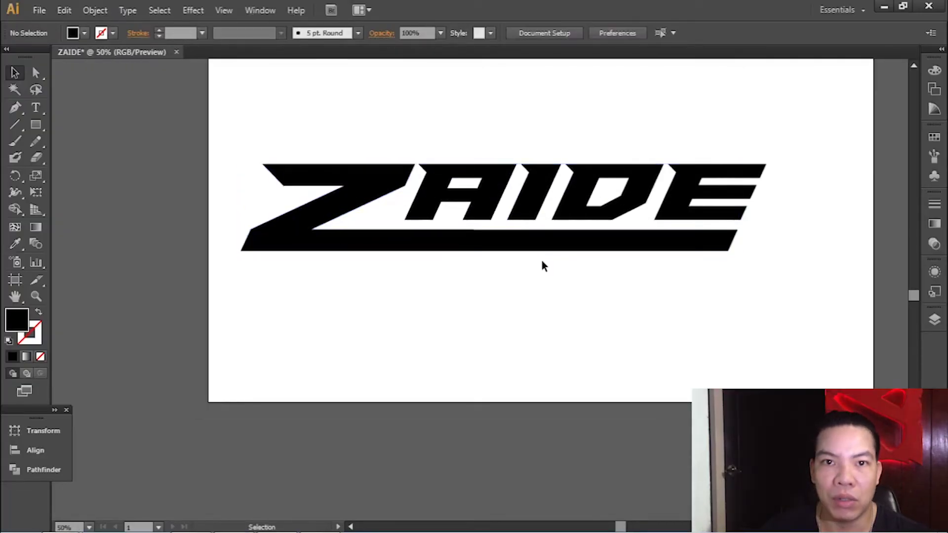
- Select all five ZAIDE letters and move them together off the artboard onto the empty canvas just above it
{"action": "left_click", "coordinate": [14, 73]}
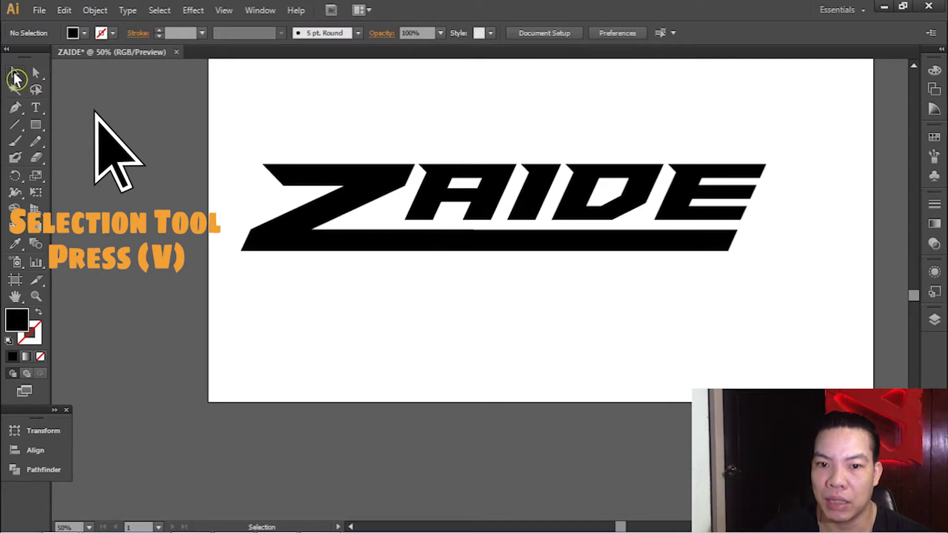
{"action": "left_click_drag", "start_coordinate": [213, 119], "coordinate": [817, 310]}
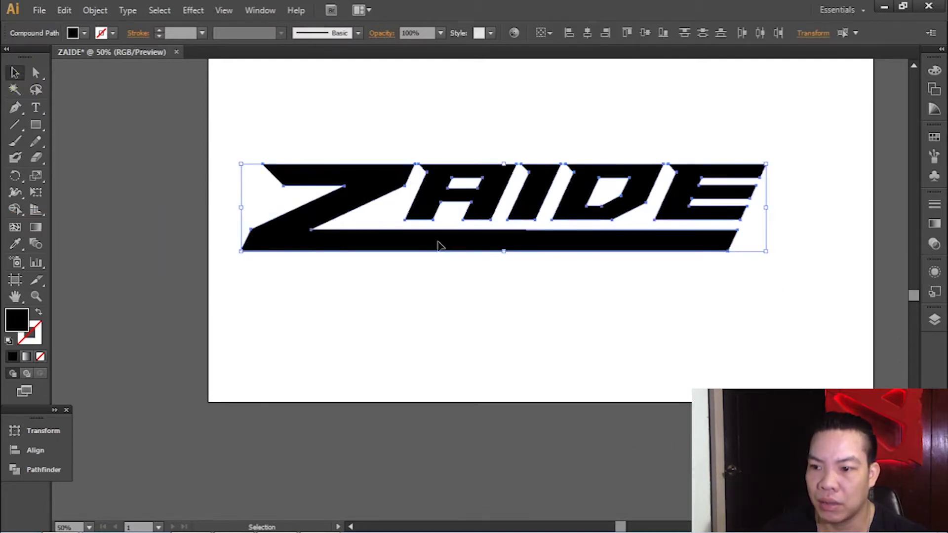
{"action": "scroll", "coordinate": [437, 246], "scroll_direction": "down", "scroll_amount": 1}
{"action": "scroll", "coordinate": [508, 245], "scroll_direction": "up", "scroll_amount": 2}
{"action": "scroll", "coordinate": [463, 222], "scroll_direction": "down", "scroll_amount": 2}
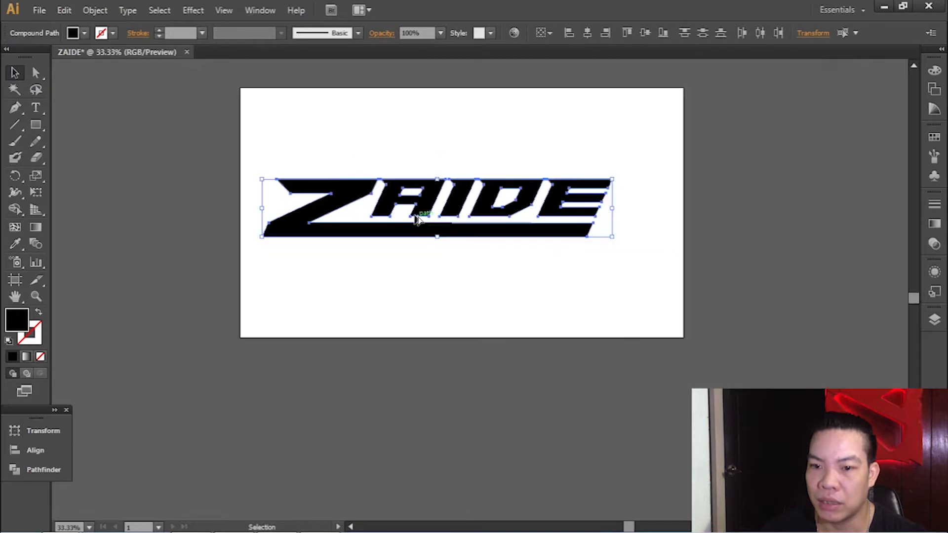
{"action": "scroll", "coordinate": [429, 209], "scroll_direction": "down", "scroll_amount": 1}
{"action": "scroll", "coordinate": [441, 247], "scroll_direction": "up", "scroll_amount": 2}
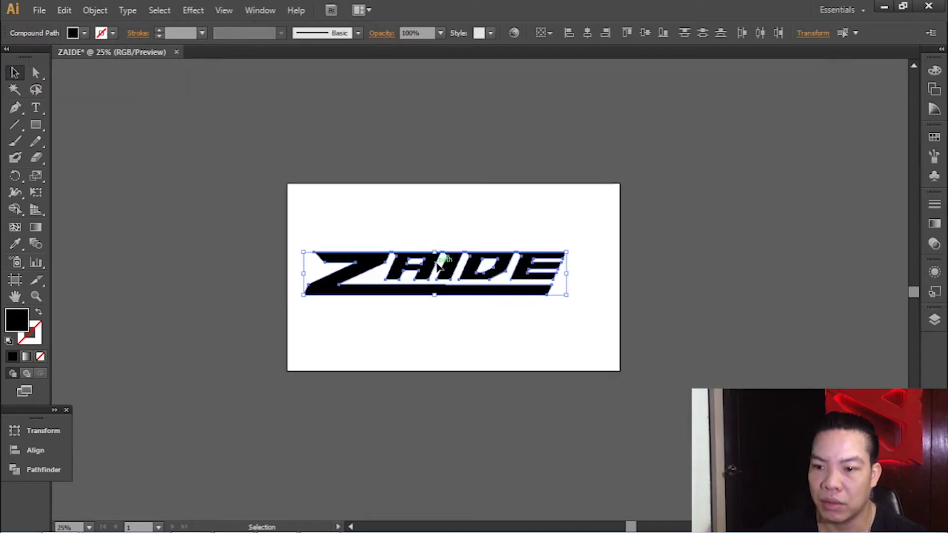
{"action": "left_click_drag", "start_coordinate": [436, 267], "coordinate": [451, 132]}
{"action": "scroll", "coordinate": [472, 133], "scroll_direction": "up", "scroll_amount": 2}
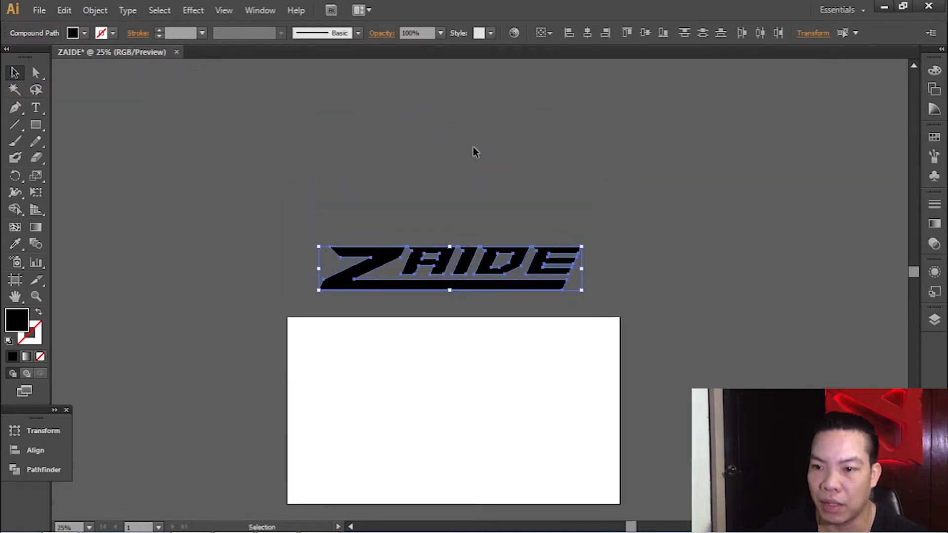
- Fill the whole ZAIDE lettering with white and deselect it
{"action": "scroll", "coordinate": [454, 269], "scroll_direction": "up", "scroll_amount": 2}
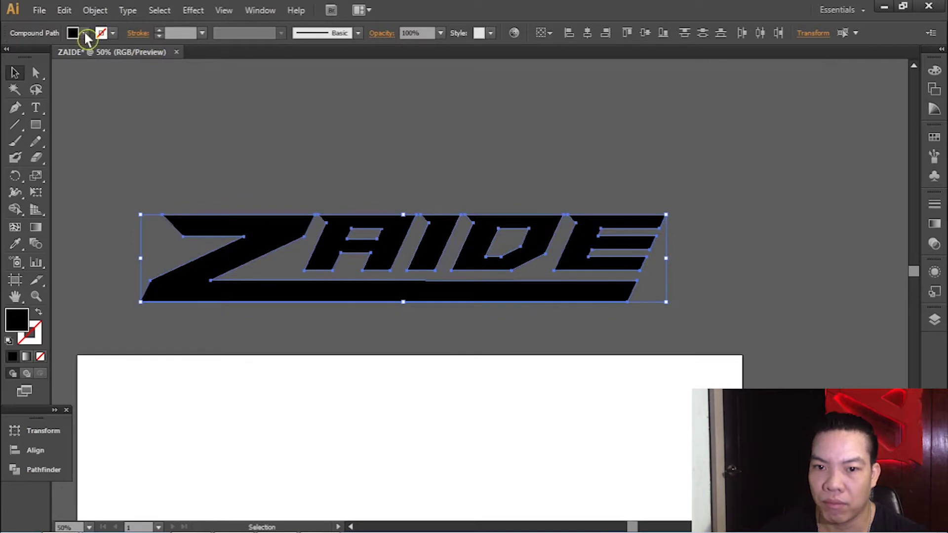
{"action": "left_click", "coordinate": [84, 32]}
{"action": "left_click", "coordinate": [28, 54]}
{"action": "left_click", "coordinate": [292, 117]}
{"action": "scroll", "coordinate": [632, 251], "scroll_direction": "down", "scroll_amount": 1}
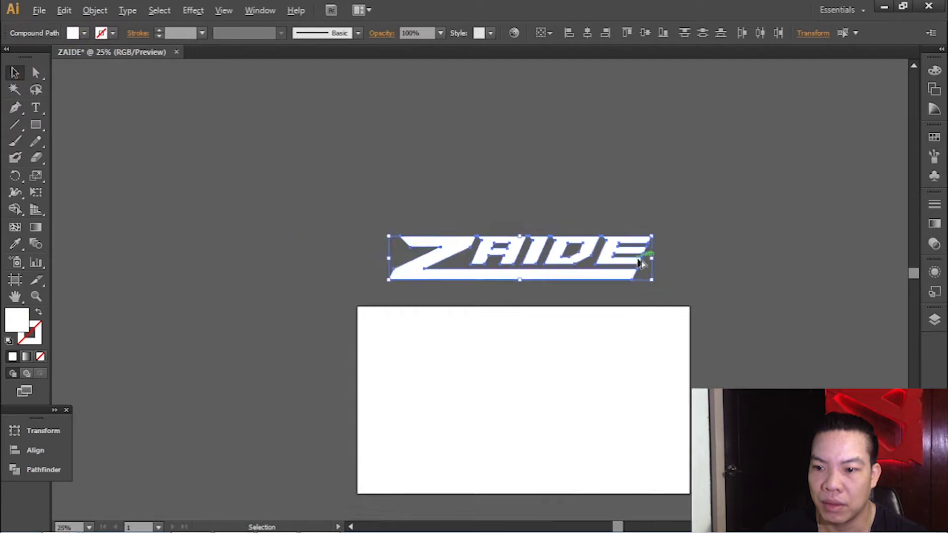
{"action": "scroll", "coordinate": [608, 289], "scroll_direction": "up", "scroll_amount": 1}
{"action": "left_click", "coordinate": [617, 300]}
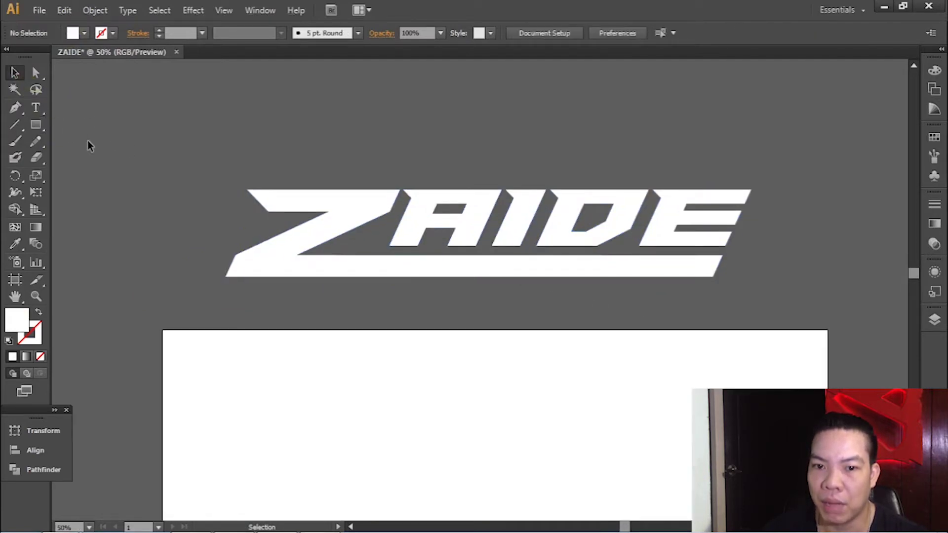
{"action": "left_click", "coordinate": [48, 133]}
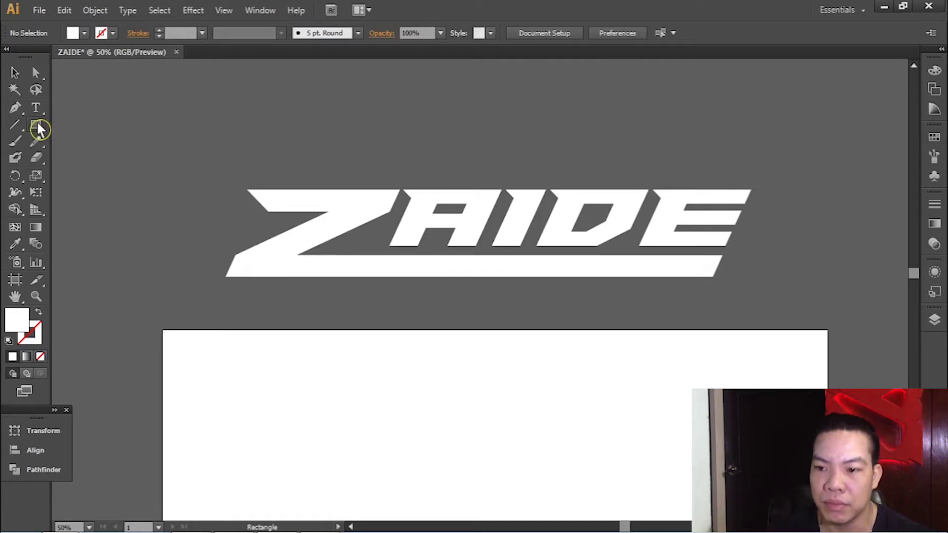
{"action": "left_click", "coordinate": [14, 73]}
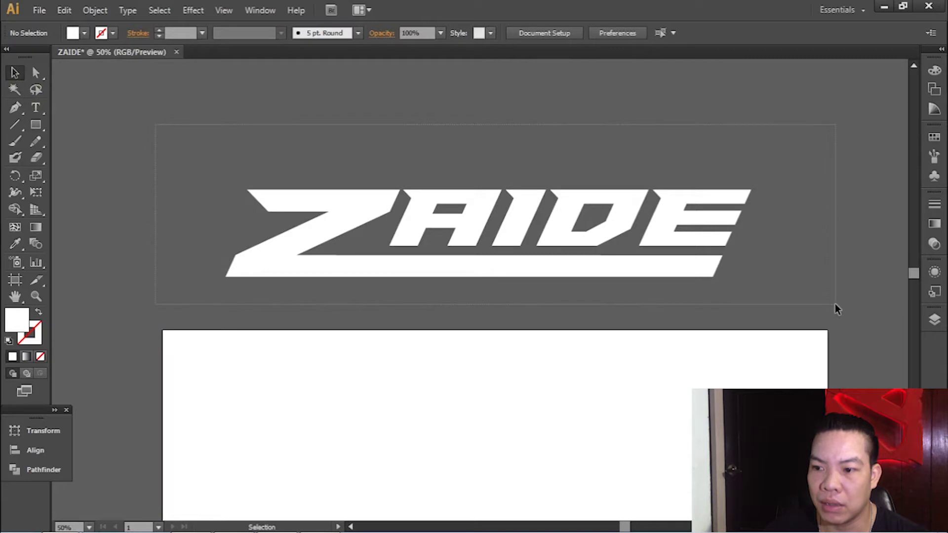
{"action": "key", "text": "ctrl+a"}
{"action": "left_click", "coordinate": [129, 116]}
{"action": "left_click", "coordinate": [23, 80]}
{"action": "left_click", "coordinate": [15, 74]}
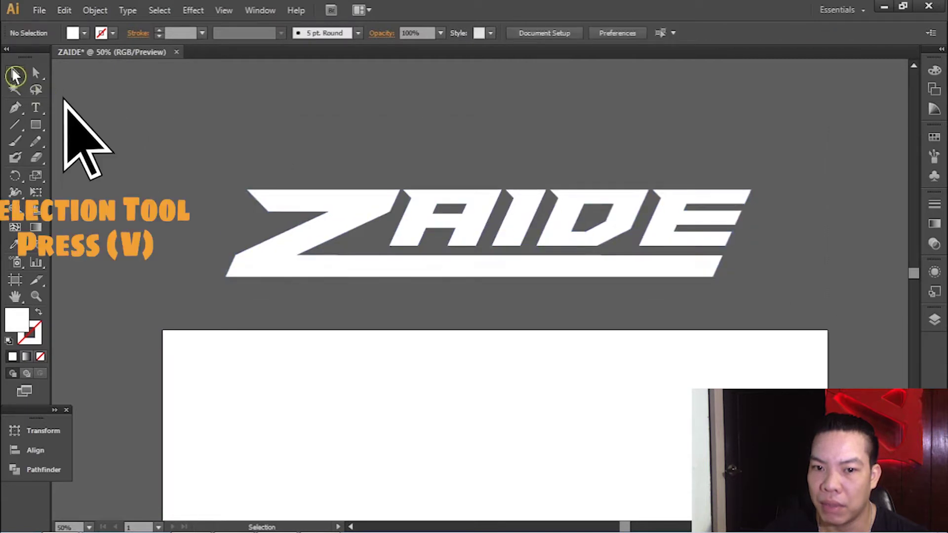
- Copy all the white ZAIDE letters, paste the copy in place in front of the originals, and deselect it
{"action": "left_click_drag", "start_coordinate": [134, 101], "coordinate": [891, 319]}
{"action": "key", "text": "a"}
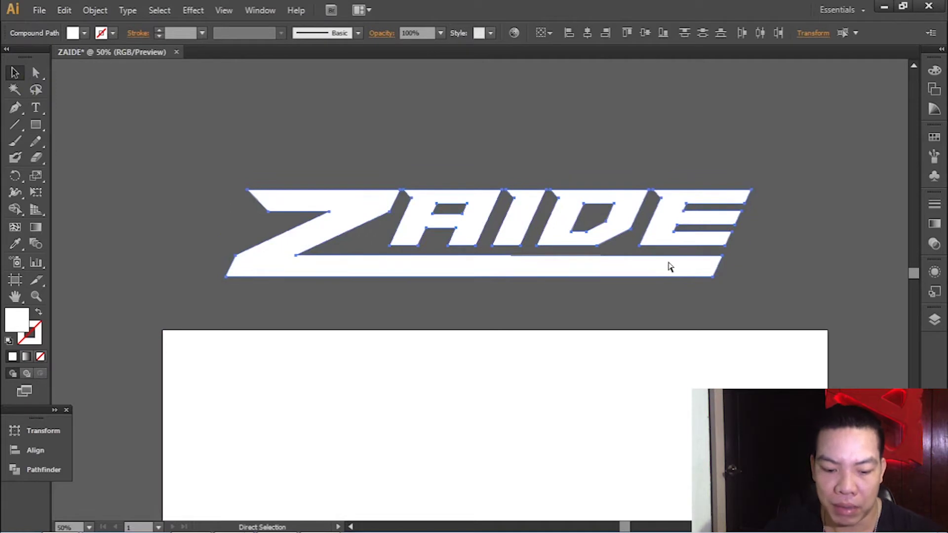
{"action": "key", "text": "ctrl+c"}
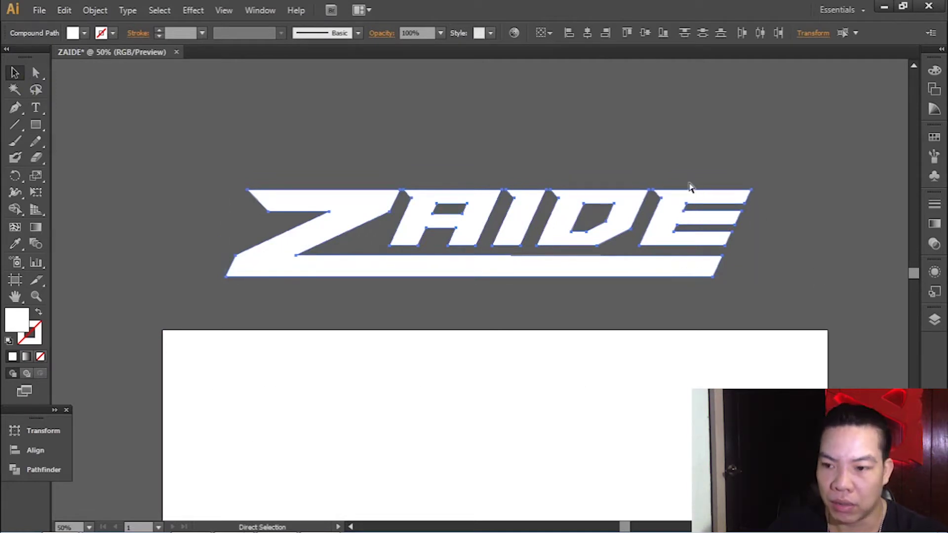
{"action": "key", "text": "ctrl+f"}
{"action": "left_click", "coordinate": [14, 73]}
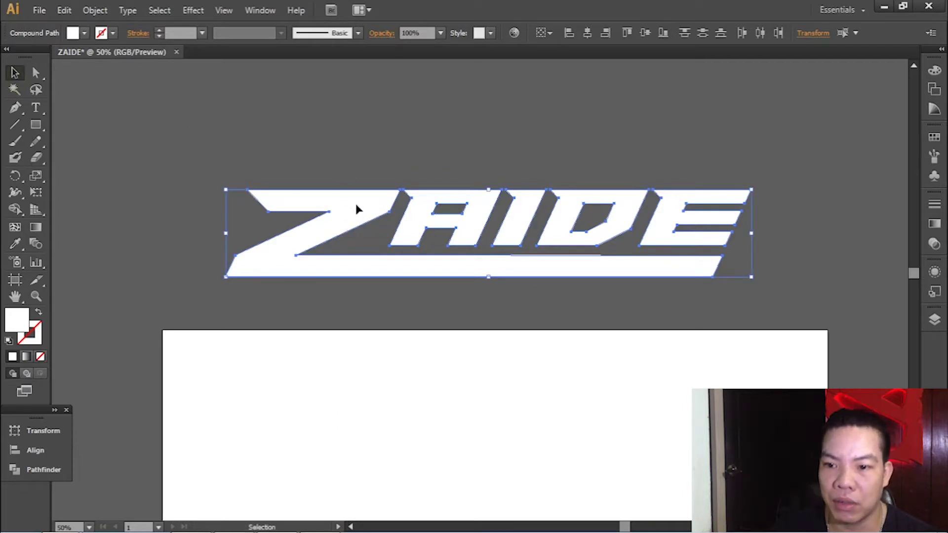
{"action": "left_click", "coordinate": [361, 153]}
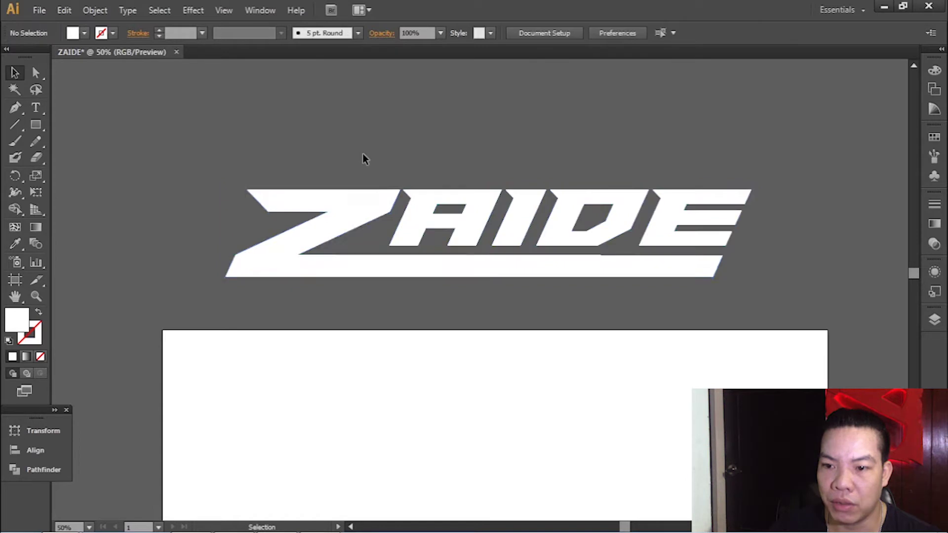
- Try pulling the pasted front letters upward off the originals to check the duplicate, and undo each move
{"action": "left_click_drag", "start_coordinate": [368, 221], "coordinate": [398, 138]}
{"action": "key", "text": "ctrl+z"}
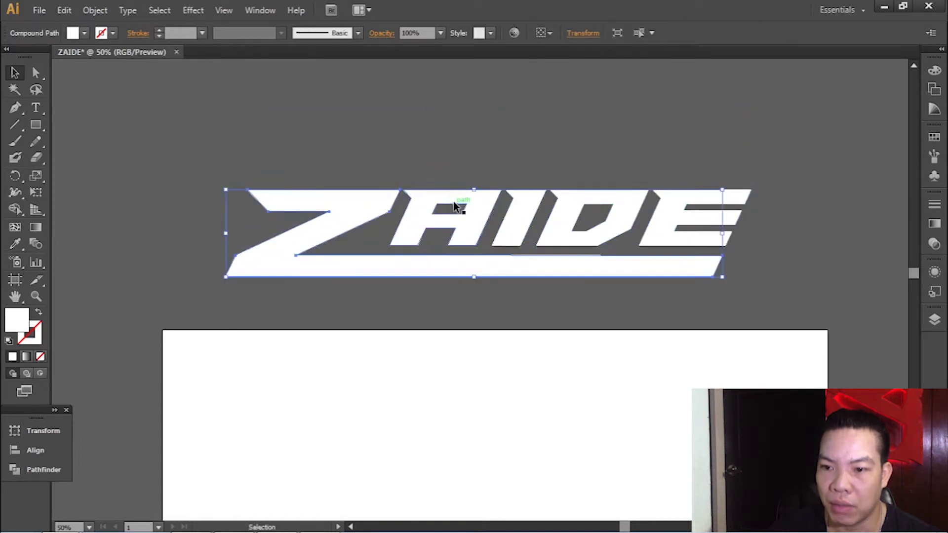
{"action": "left_click", "coordinate": [454, 202], "text": "shift"}
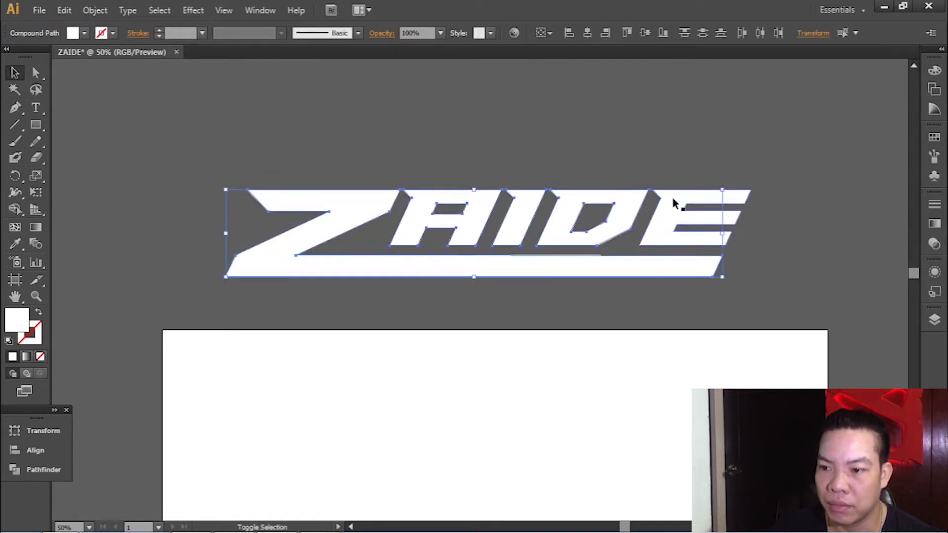
{"action": "left_click_drag", "start_coordinate": [671, 203], "coordinate": [677, 107], "text": "alt"}
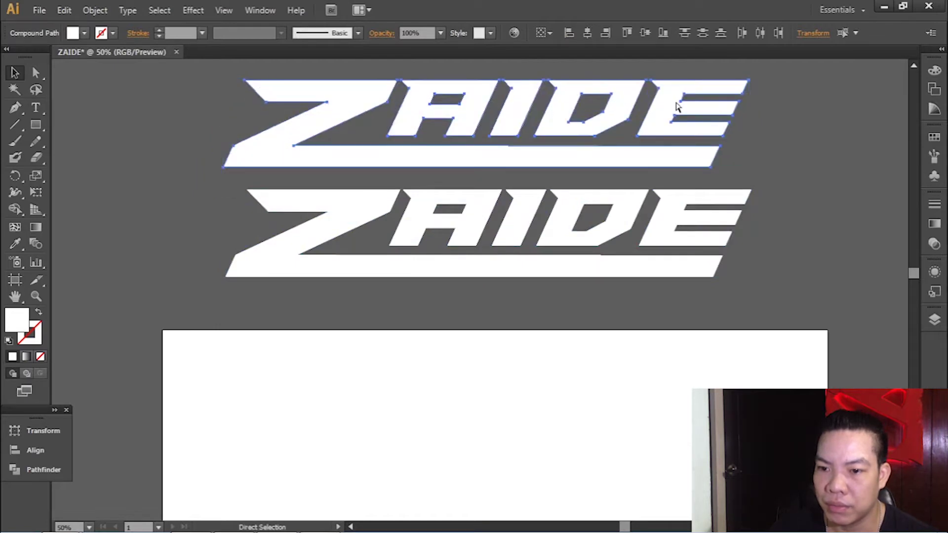
{"action": "key", "text": "ctrl+z"}
{"action": "key", "text": "ctrl+z"}
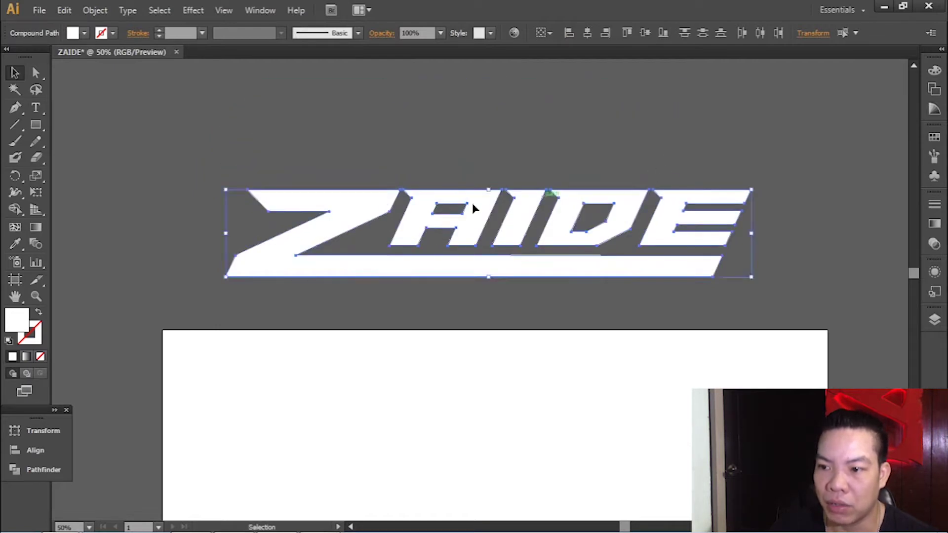
{"action": "left_click_drag", "start_coordinate": [376, 203], "coordinate": [406, 103]}
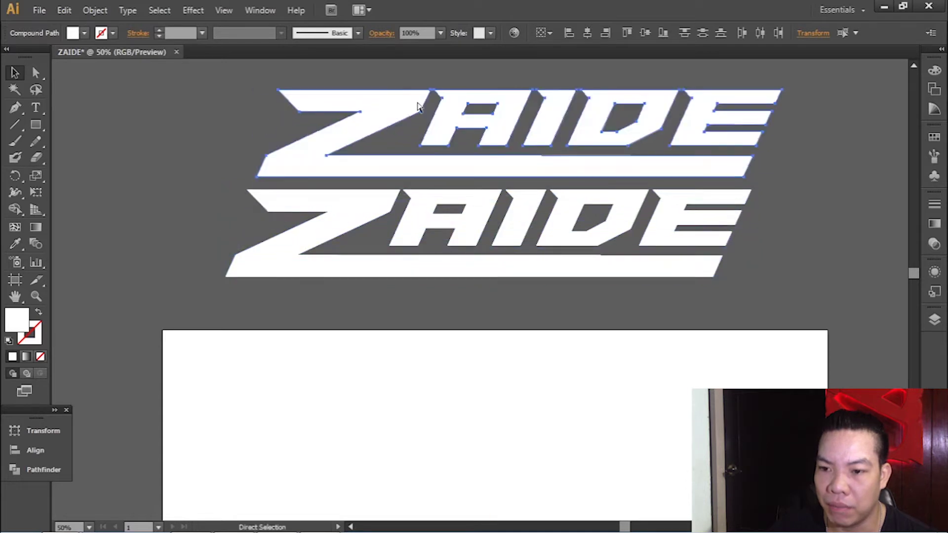
{"action": "key", "text": "ctrl+z"}
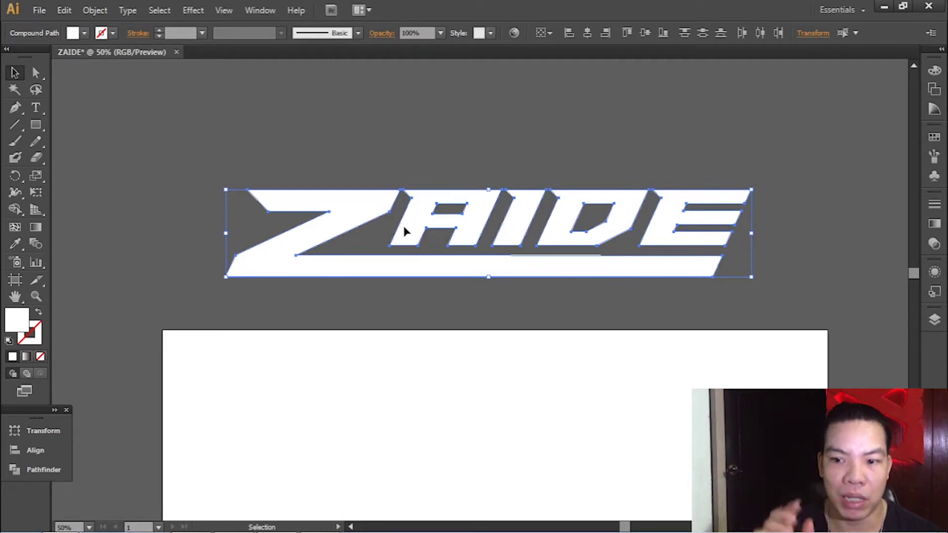
- Try moving only the front Z upward to reveal the copy beneath, undo the move, and deselect everything
{"action": "scroll", "coordinate": [377, 230], "scroll_direction": "up", "scroll_amount": 1}
{"action": "key", "text": "alt"}
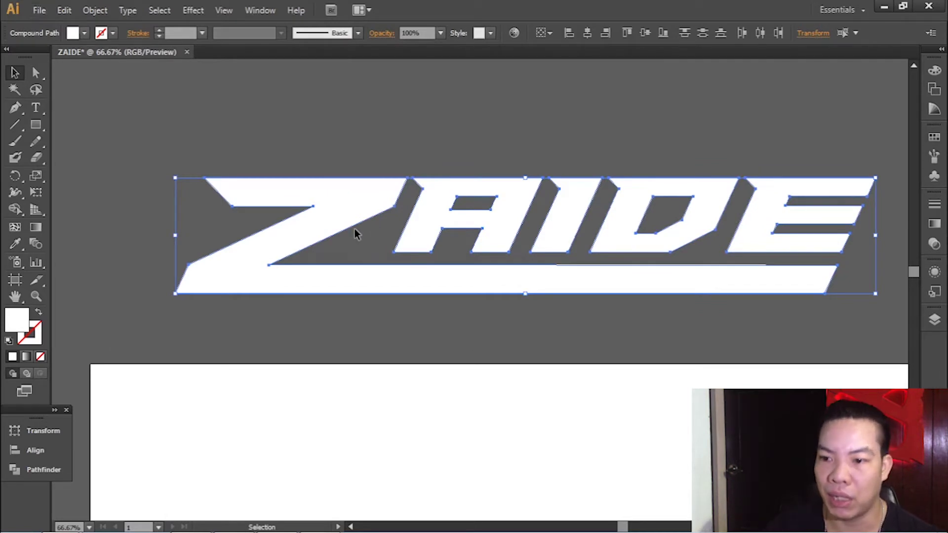
{"action": "scroll", "coordinate": [355, 229], "scroll_direction": "down", "scroll_amount": 2}
{"action": "left_click_drag", "start_coordinate": [256, 154], "coordinate": [668, 292]}
{"action": "left_click", "coordinate": [363, 213]}
{"action": "left_click_drag", "start_coordinate": [364, 205], "coordinate": [383, 133]}
{"action": "key", "text": "ctrl+z"}
{"action": "left_click", "coordinate": [337, 171]}
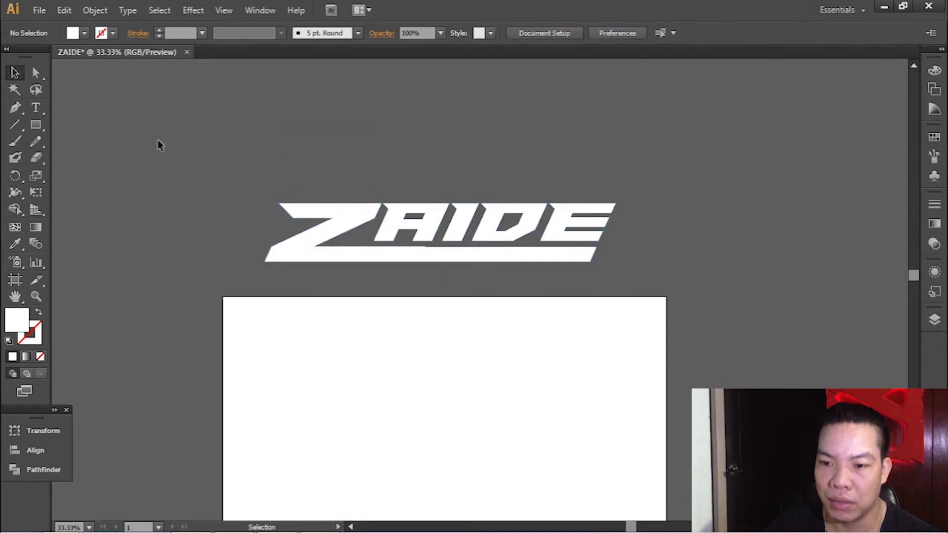
- Select the front copies of Z, A, I, D and E together and set their fill to pure black (000000)
{"action": "scroll", "coordinate": [61, 147], "scroll_direction": "up", "scroll_amount": 1}
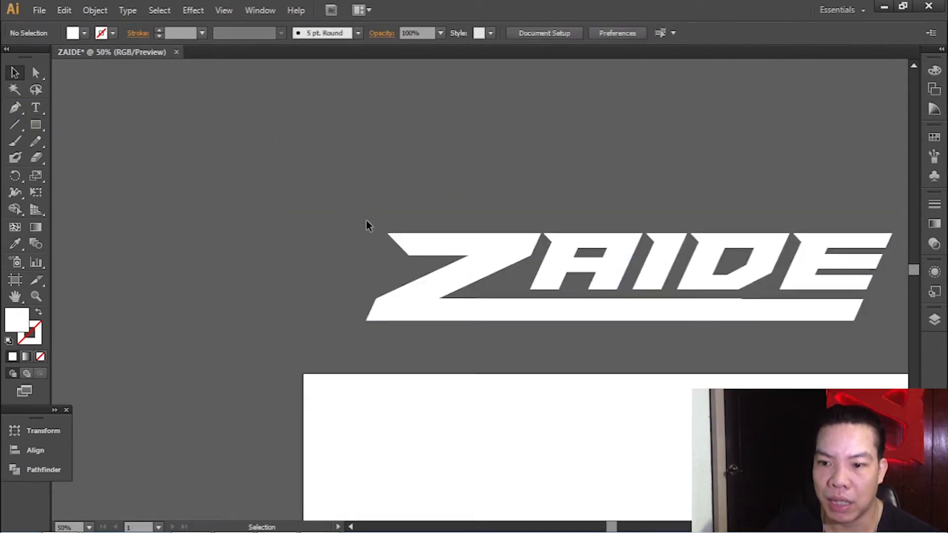
{"action": "left_click", "coordinate": [489, 263]}
{"action": "left_click", "coordinate": [592, 238], "text": "shift"}
{"action": "left_click", "coordinate": [678, 243], "text": "shift"}
{"action": "left_click", "coordinate": [687, 247], "text": "shift"}
{"action": "left_click", "coordinate": [815, 243], "text": "shift"}
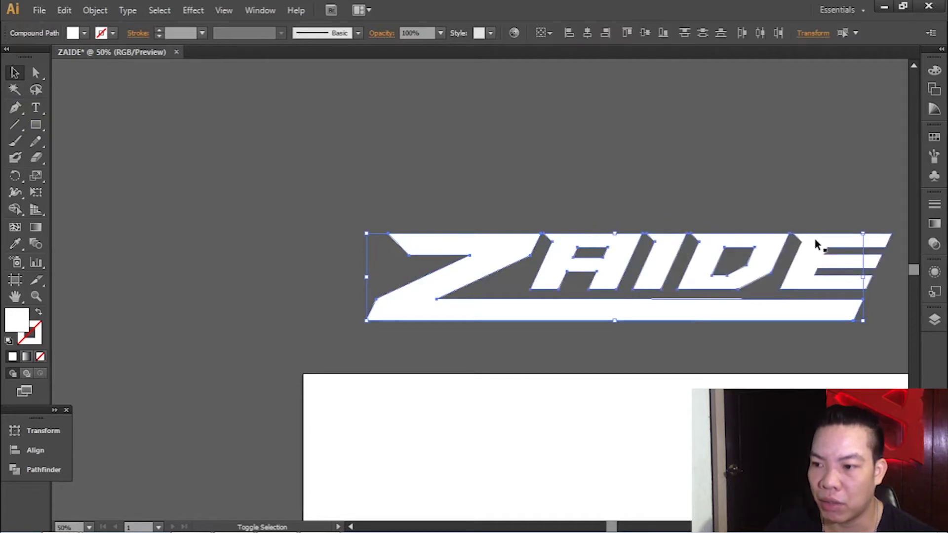
{"action": "left_click", "coordinate": [85, 33]}
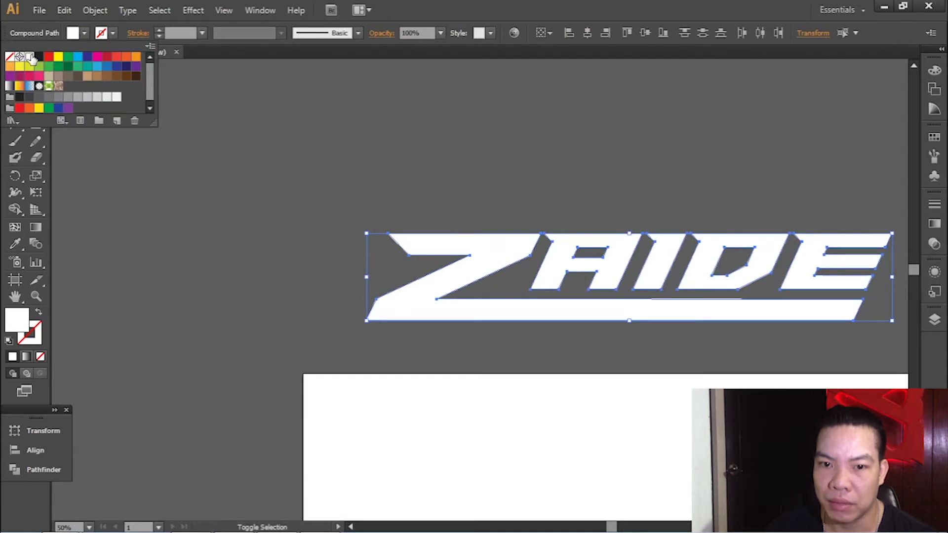
{"action": "left_click", "coordinate": [38, 57]}
{"action": "double_click", "coordinate": [16, 320]}
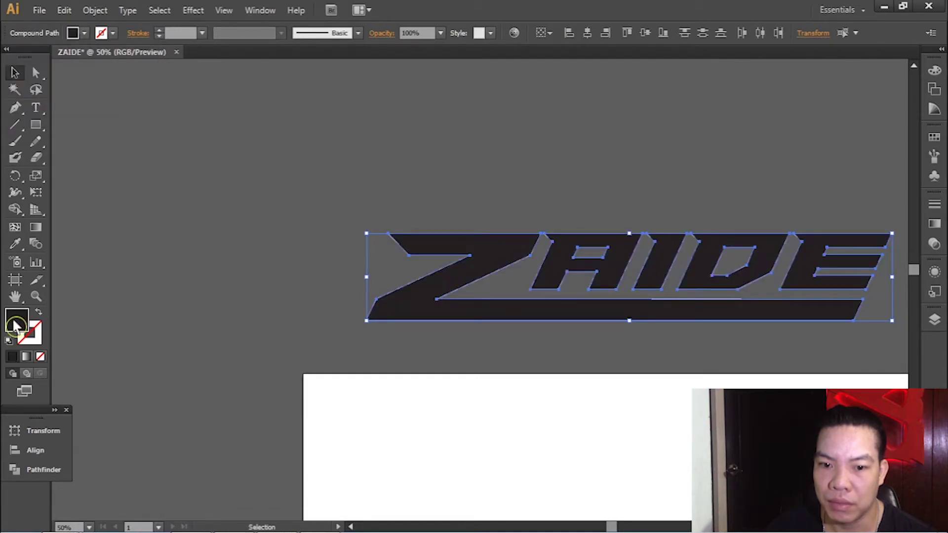
{"action": "left_click_drag", "start_coordinate": [301, 323], "coordinate": [290, 347]}
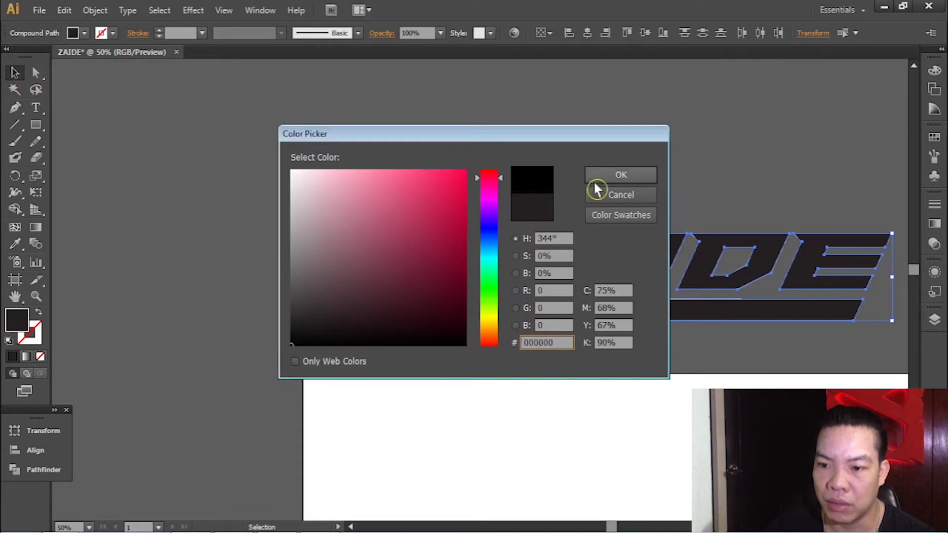
{"action": "left_click", "coordinate": [603, 177]}
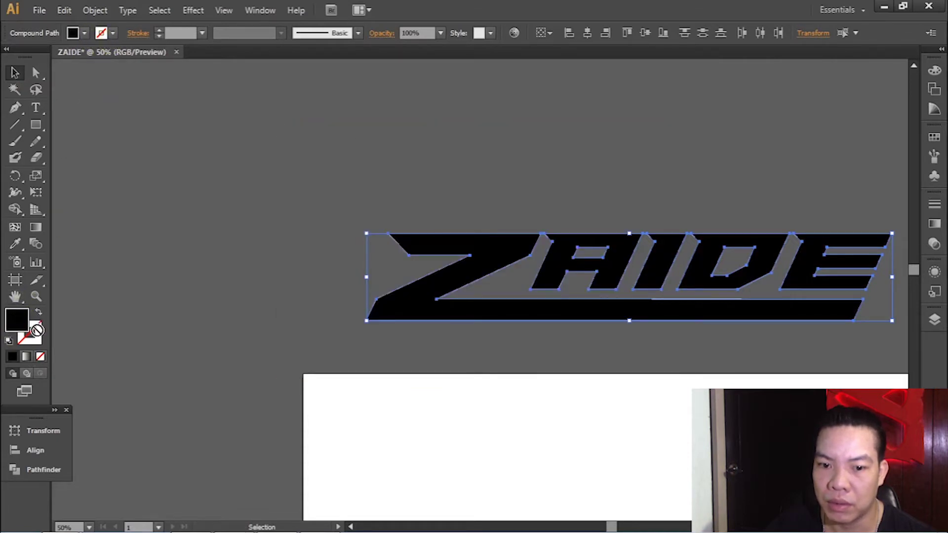
- Add a stroke to the selected front letters and set its colour to pure black (000000)
{"action": "left_click", "coordinate": [114, 35]}
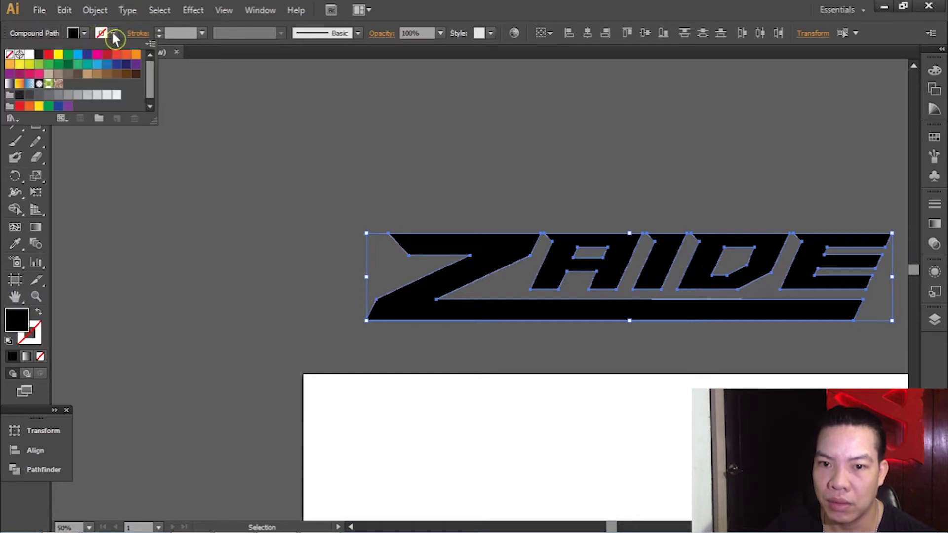
{"action": "left_click", "coordinate": [31, 54]}
{"action": "left_click", "coordinate": [19, 316]}
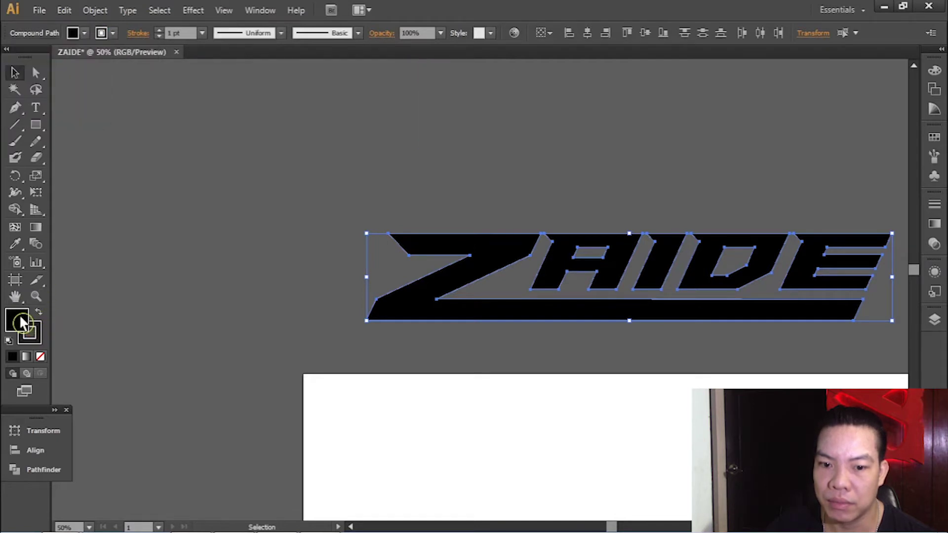
{"action": "double_click", "coordinate": [38, 330]}
{"action": "left_click_drag", "start_coordinate": [351, 296], "coordinate": [289, 368]}
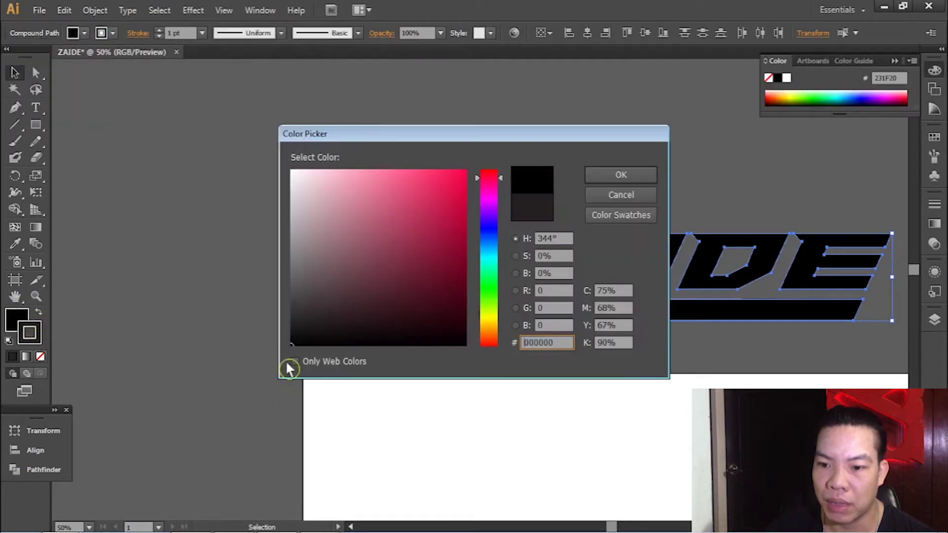
{"action": "left_click", "coordinate": [629, 173]}
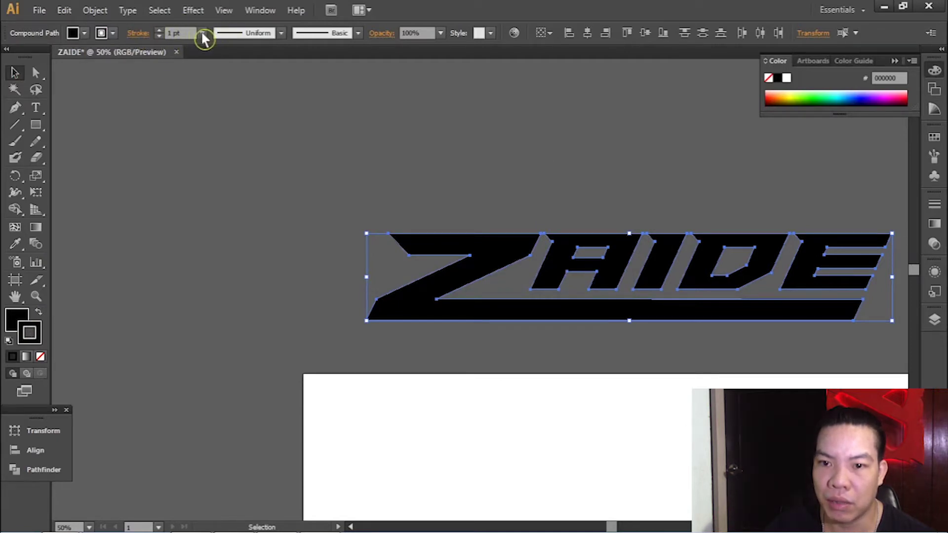
- Set the stroke weight of the selected black front letters to 20 pt and expand both their fill and stroke
{"action": "left_click", "coordinate": [203, 34]}
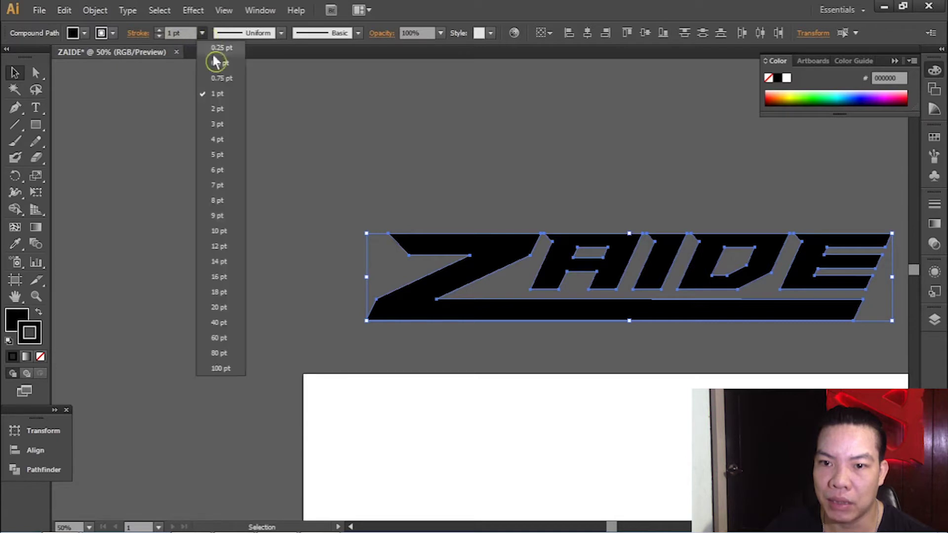
{"action": "left_click", "coordinate": [218, 308]}
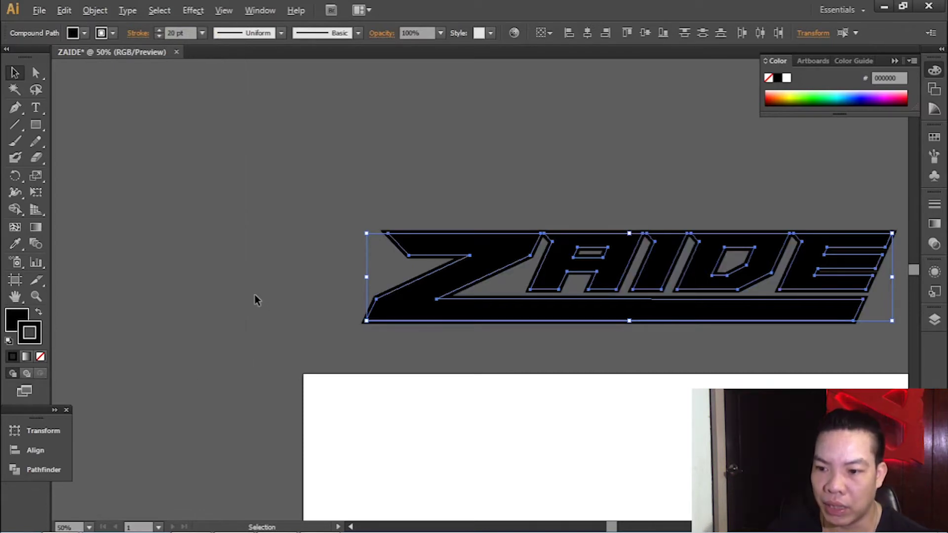
{"action": "left_click", "coordinate": [95, 10]}
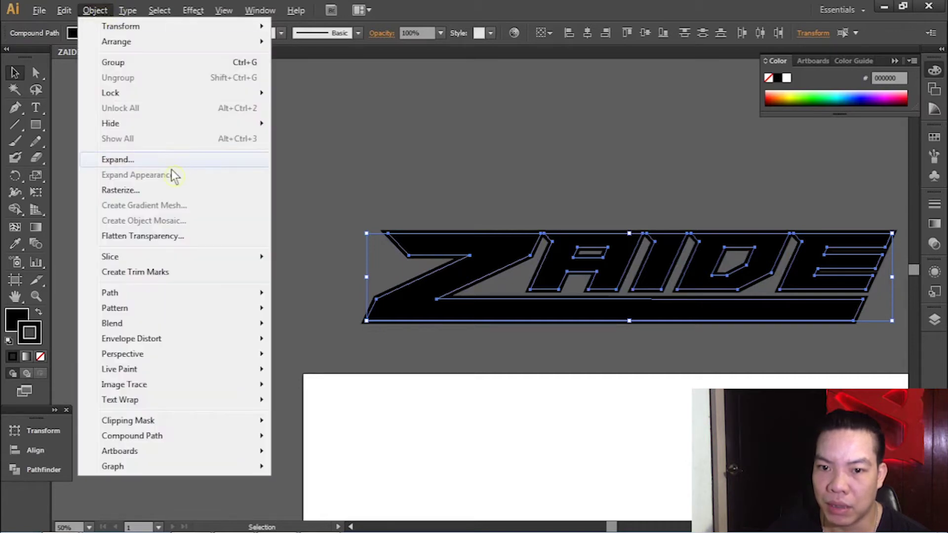
{"action": "left_click", "coordinate": [118, 160]}
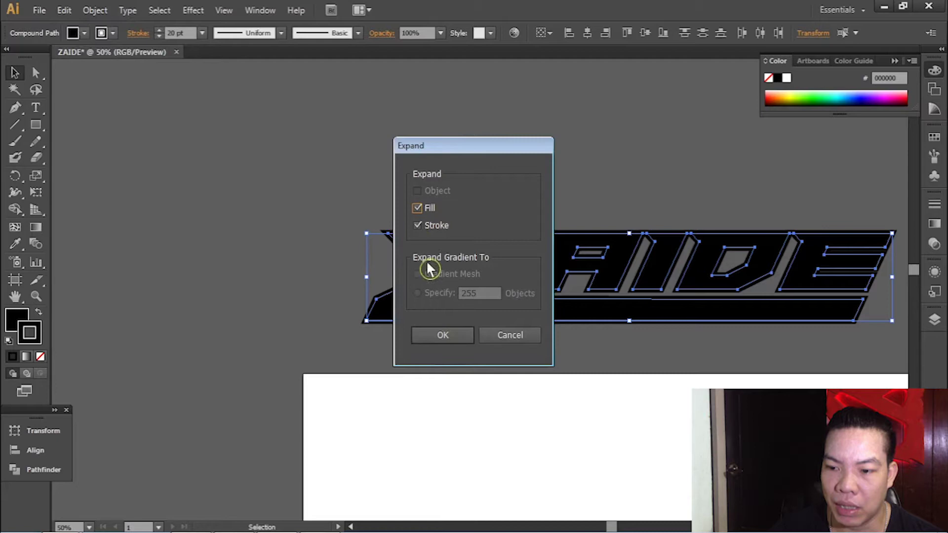
{"action": "left_click", "coordinate": [442, 336]}
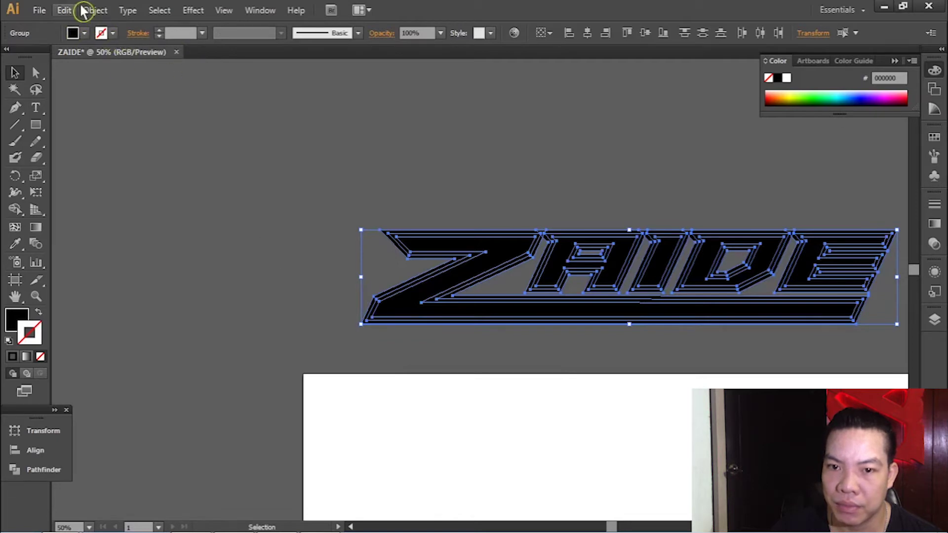
- Merge the expanded black letter shapes into a single shape with the Pathfinder Unite operation and deselect it
{"action": "left_click", "coordinate": [97, 10]}
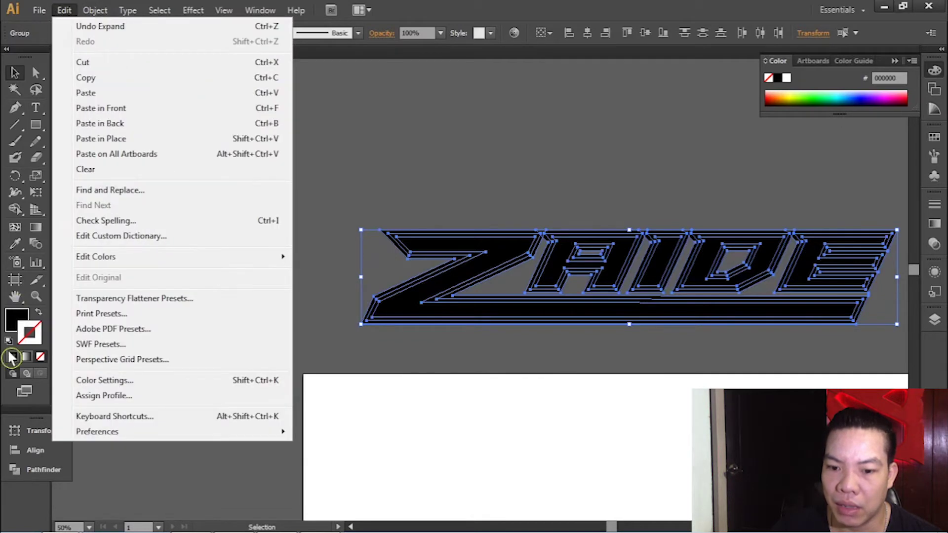
{"action": "left_click", "coordinate": [139, 261]}
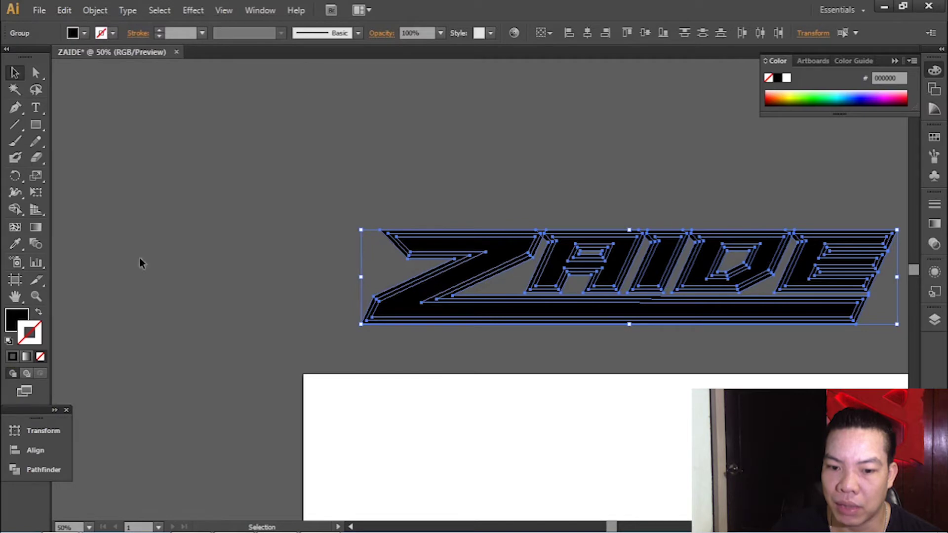
{"action": "left_click", "coordinate": [252, 10]}
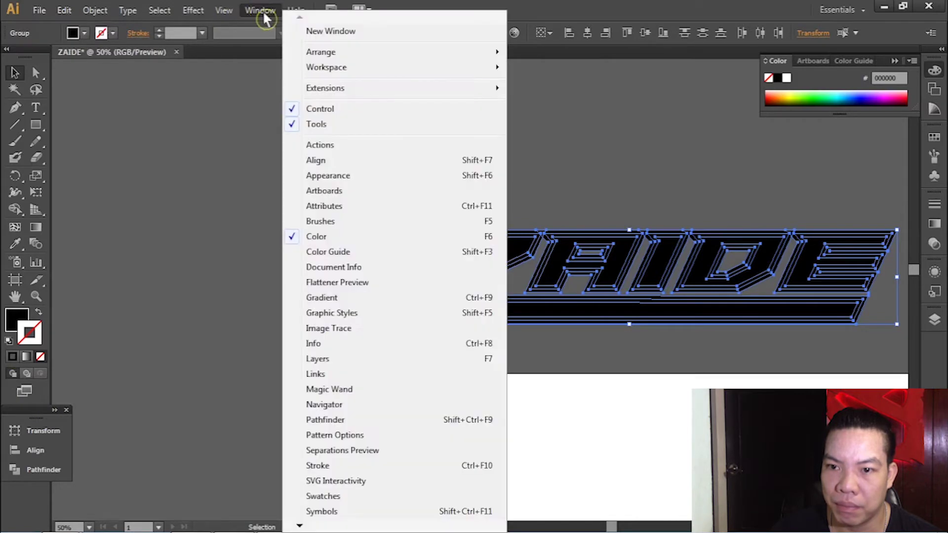
{"action": "left_click", "coordinate": [346, 421]}
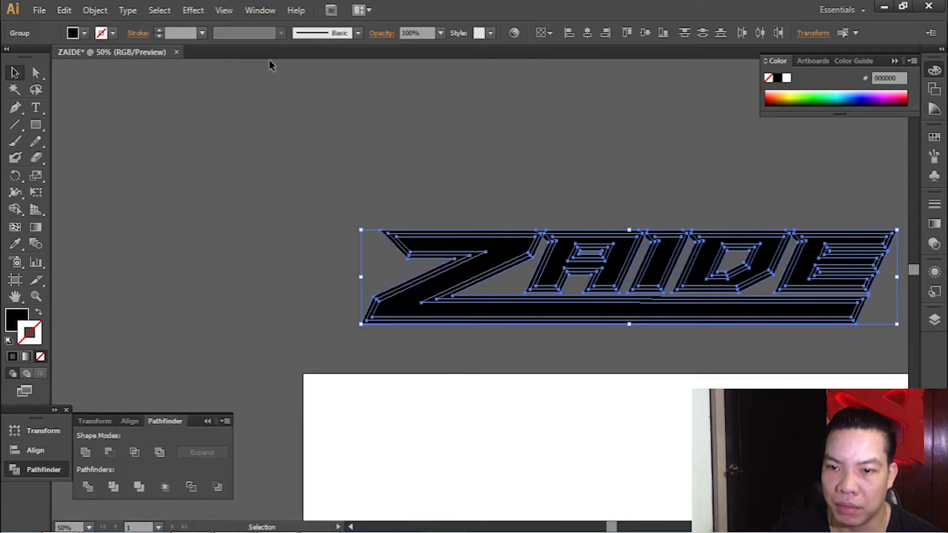
{"action": "left_click", "coordinate": [88, 453]}
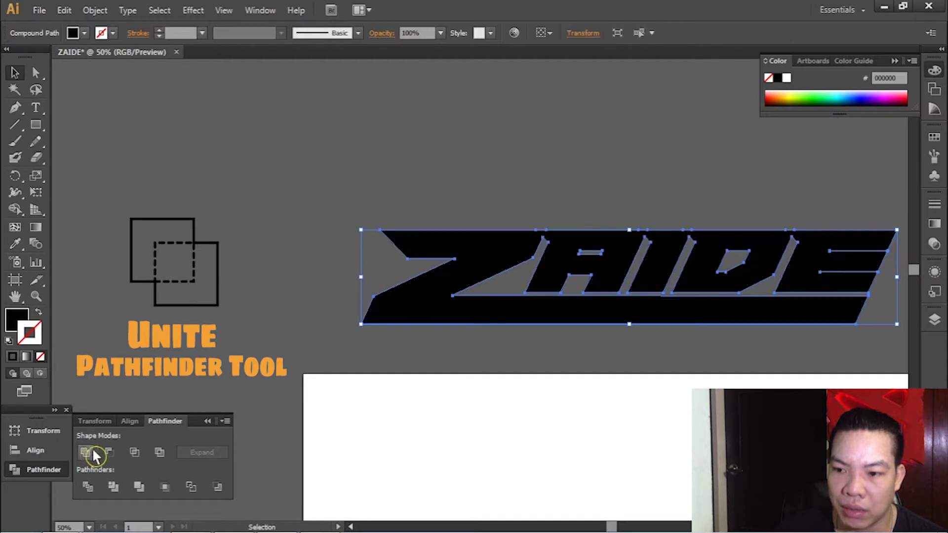
{"action": "left_click", "coordinate": [334, 151]}
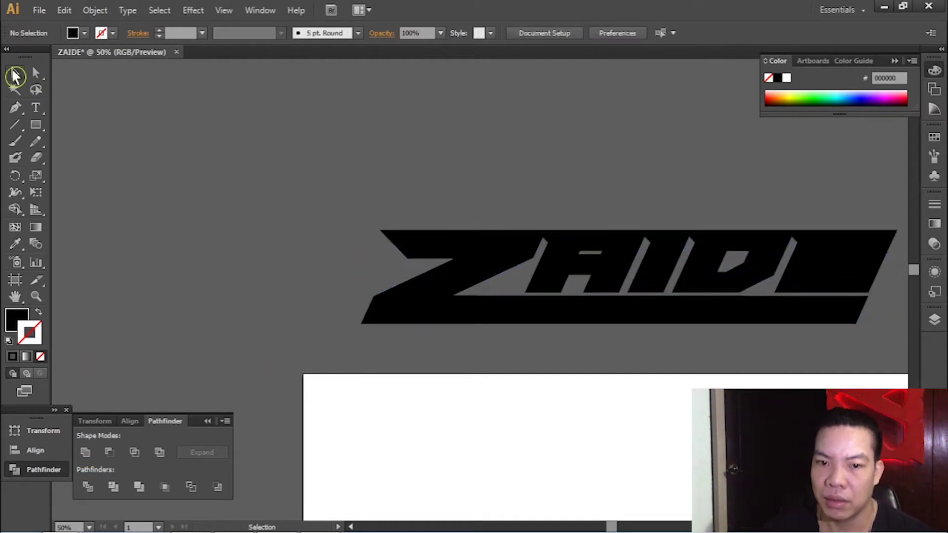
- Send the united black shape to the back, behind the white ZAIDE letters, and deselect it
{"action": "scroll", "coordinate": [473, 313], "scroll_direction": "down", "scroll_amount": 2}
{"action": "scroll", "coordinate": [607, 314], "scroll_direction": "up", "scroll_amount": 3}
{"action": "key", "text": "alt"}
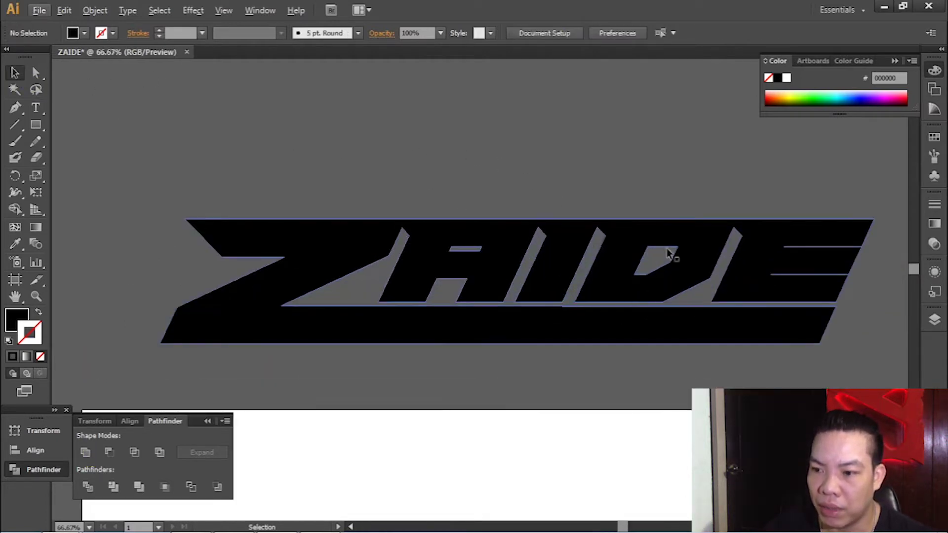
{"action": "right_click", "coordinate": [359, 235]}
{"action": "mouse_move", "coordinate": [478, 360]}
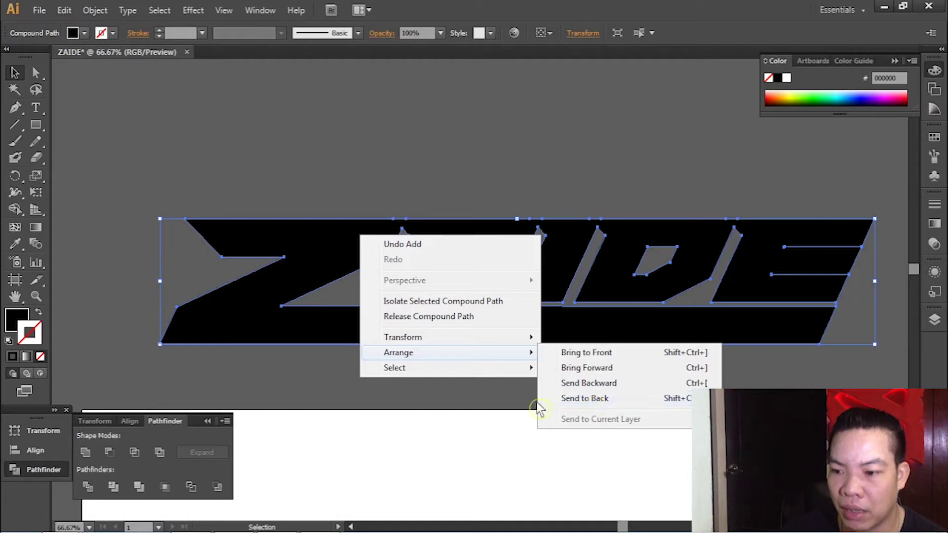
{"action": "left_click", "coordinate": [621, 408]}
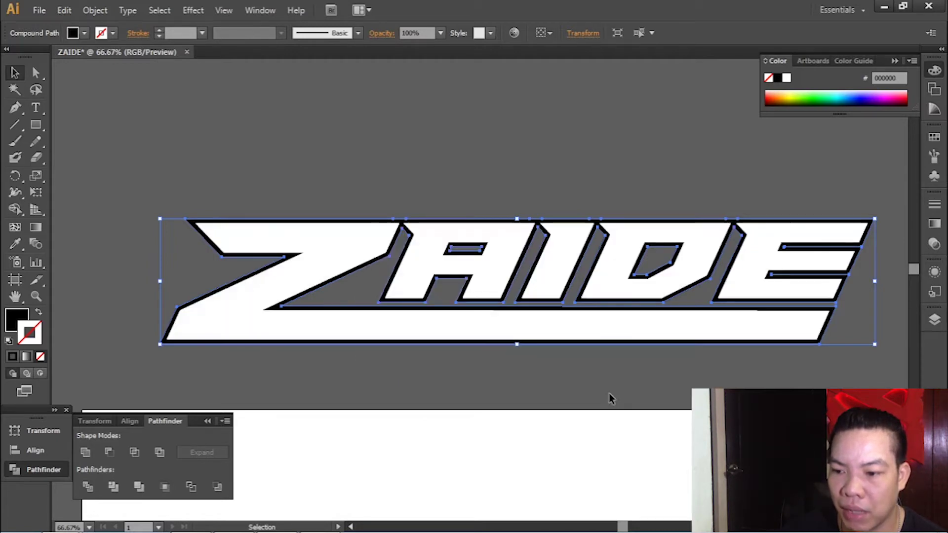
{"action": "left_click", "coordinate": [608, 389]}
{"action": "scroll", "coordinate": [512, 311], "scroll_direction": "down", "scroll_amount": 2}
{"action": "scroll", "coordinate": [512, 309], "scroll_direction": "up", "scroll_amount": 3}
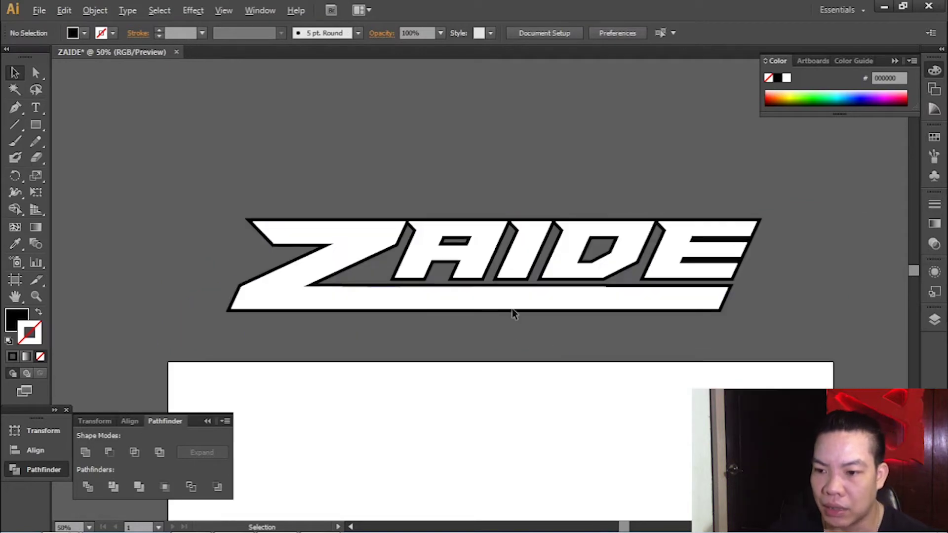
{"action": "scroll", "coordinate": [419, 263], "scroll_direction": "down", "scroll_amount": 1}
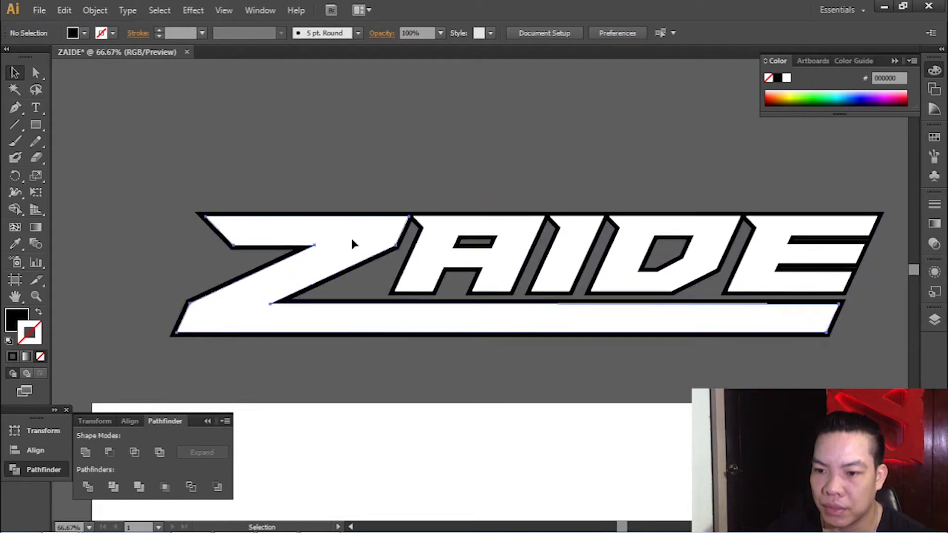
{"action": "left_click", "coordinate": [502, 239]}
{"action": "left_click", "coordinate": [592, 247]}
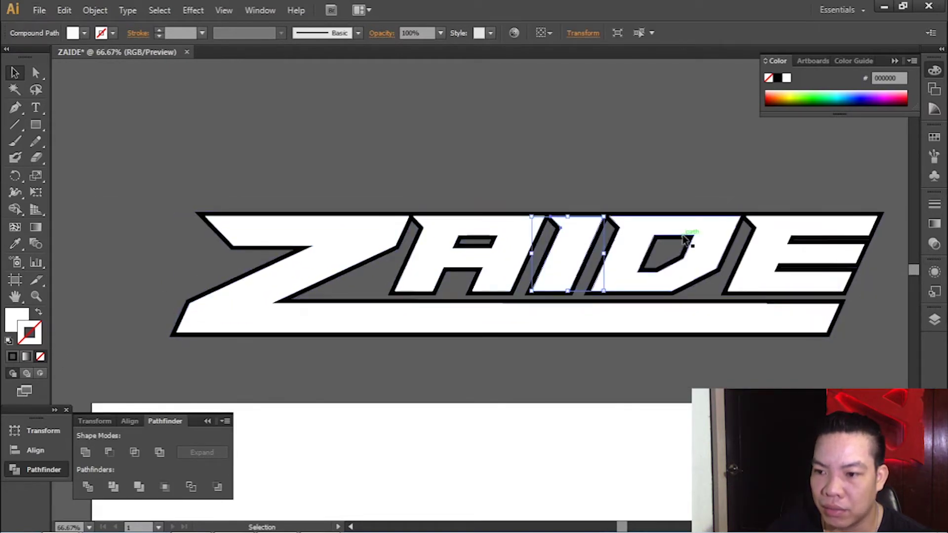
{"action": "left_click", "coordinate": [679, 215]}
{"action": "left_click", "coordinate": [430, 157]}
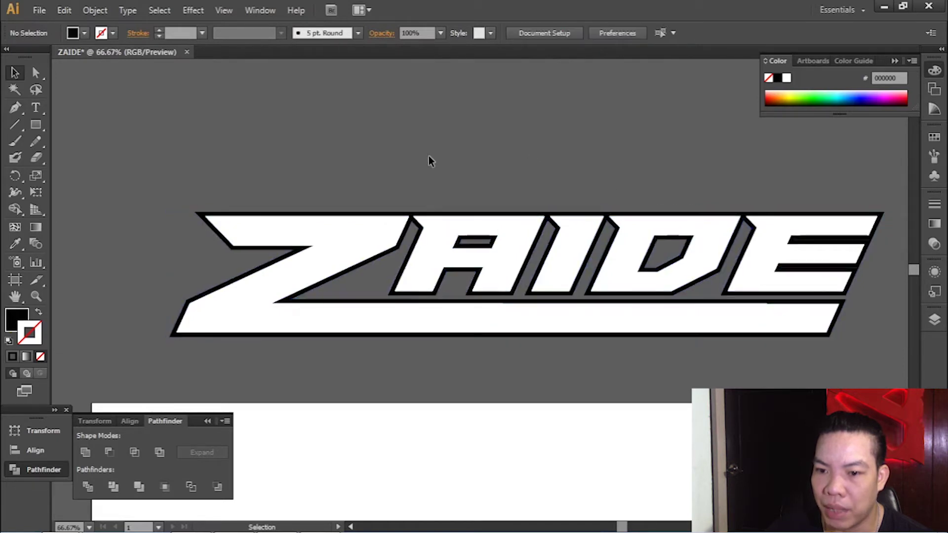
- Copy the black outline shape behind the letters, paste the duplicate in front of it, and deselect
{"action": "left_click", "coordinate": [413, 213]}
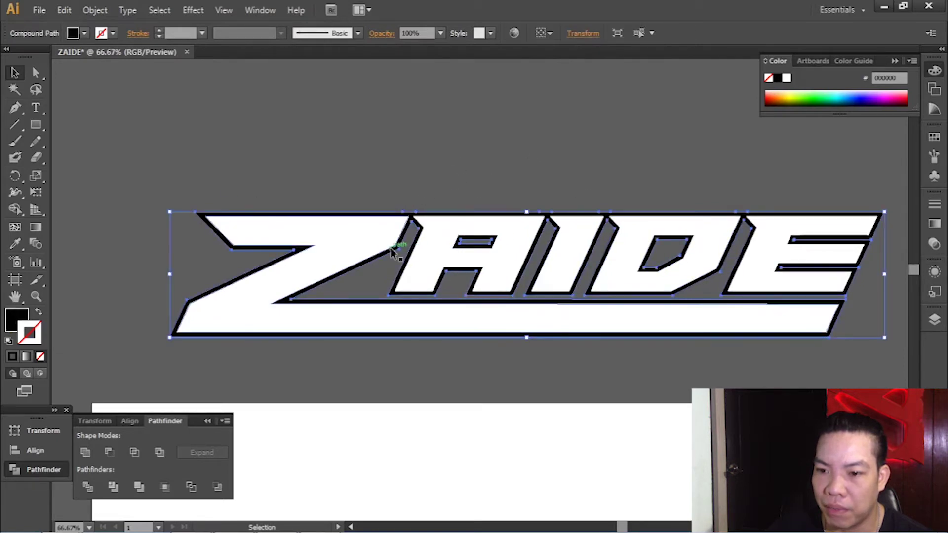
{"action": "key", "text": "ctrl+c"}
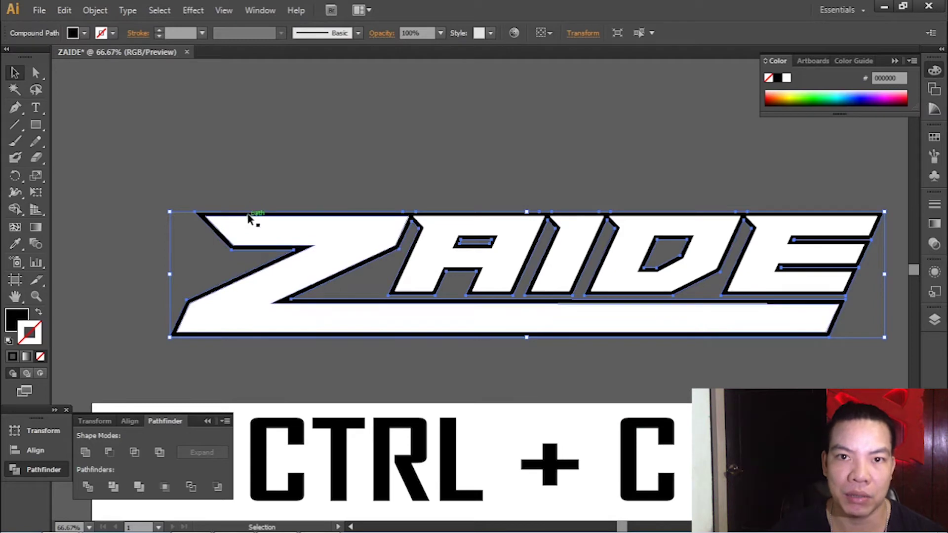
{"action": "key", "text": "ctrl+f"}
{"action": "left_click", "coordinate": [206, 205]}
{"action": "left_click", "coordinate": [202, 214]}
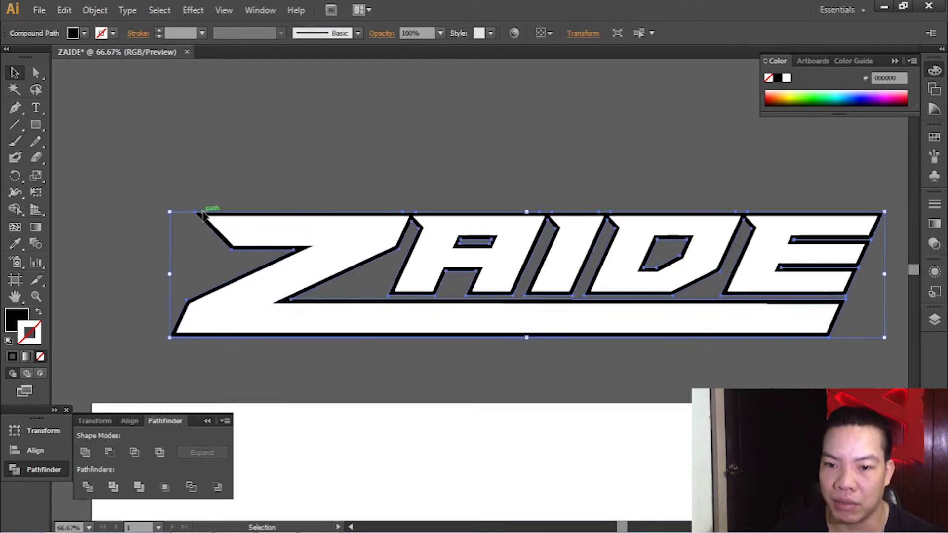
{"action": "left_click", "coordinate": [232, 205]}
{"action": "left_click", "coordinate": [203, 214]}
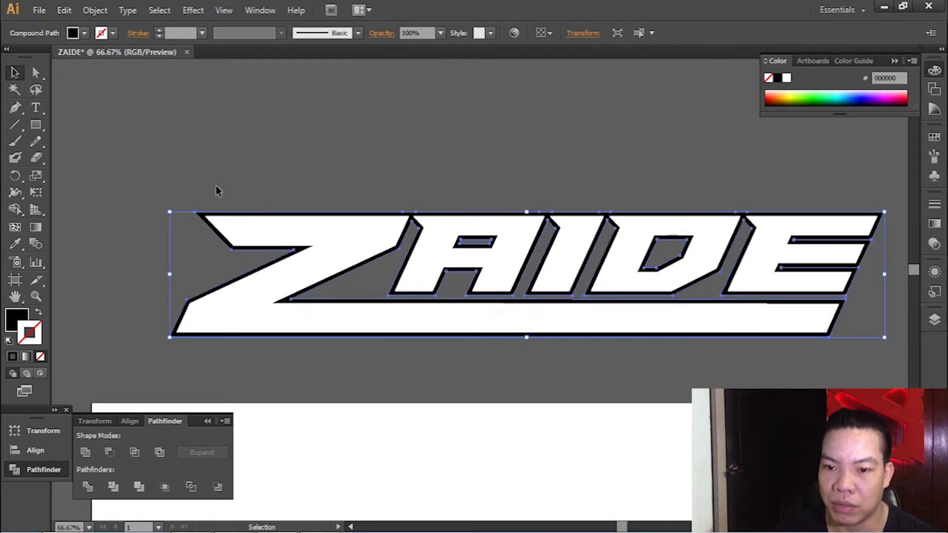
{"action": "left_click", "coordinate": [285, 193]}
- Give the black outline shape a light orange (FBB040) stroke 5 pt wide and deselect it
{"action": "scroll", "coordinate": [173, 187], "scroll_direction": "right", "scroll_amount": 2}
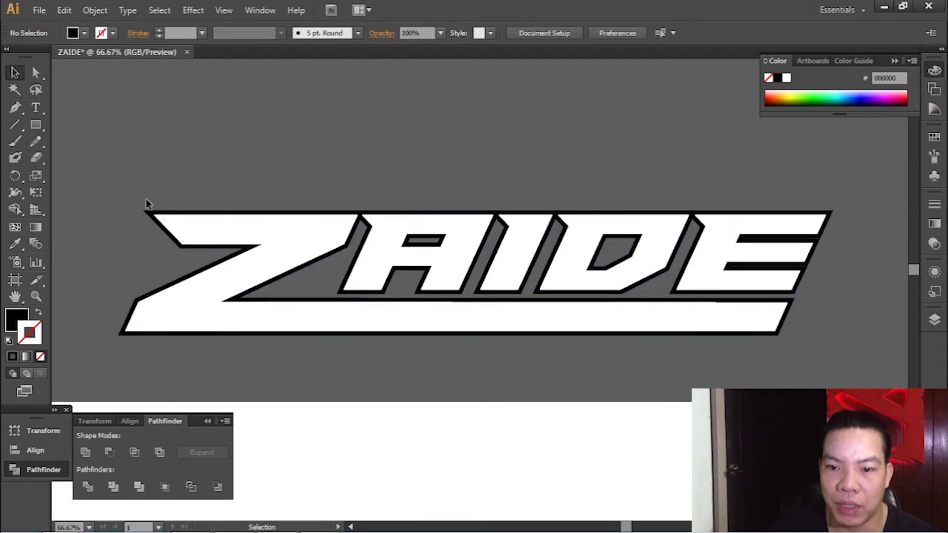
{"action": "left_click", "coordinate": [148, 217]}
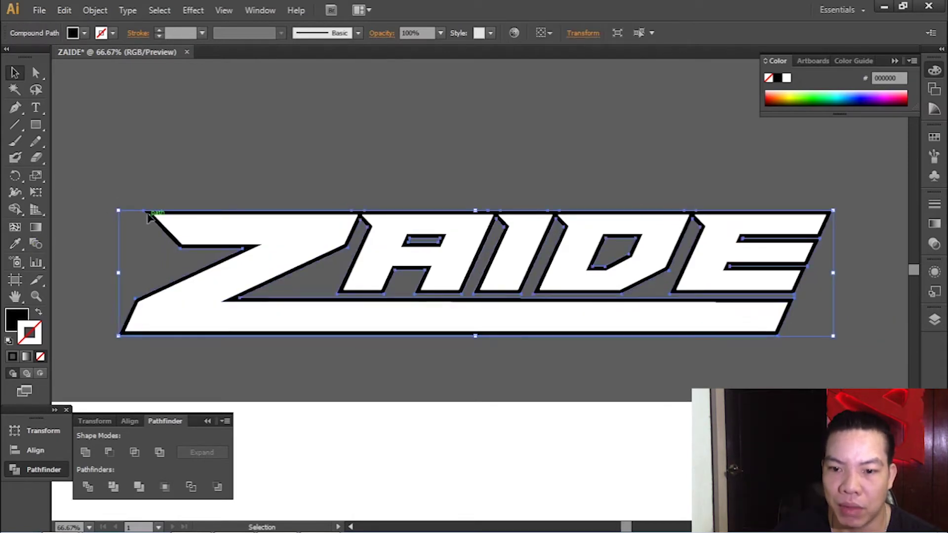
{"action": "left_click", "coordinate": [113, 33]}
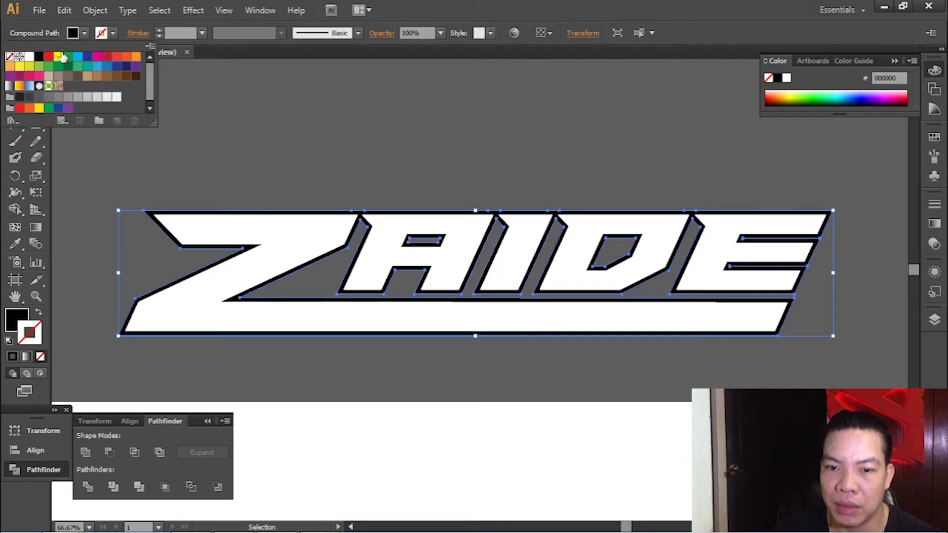
{"action": "left_click", "coordinate": [11, 67]}
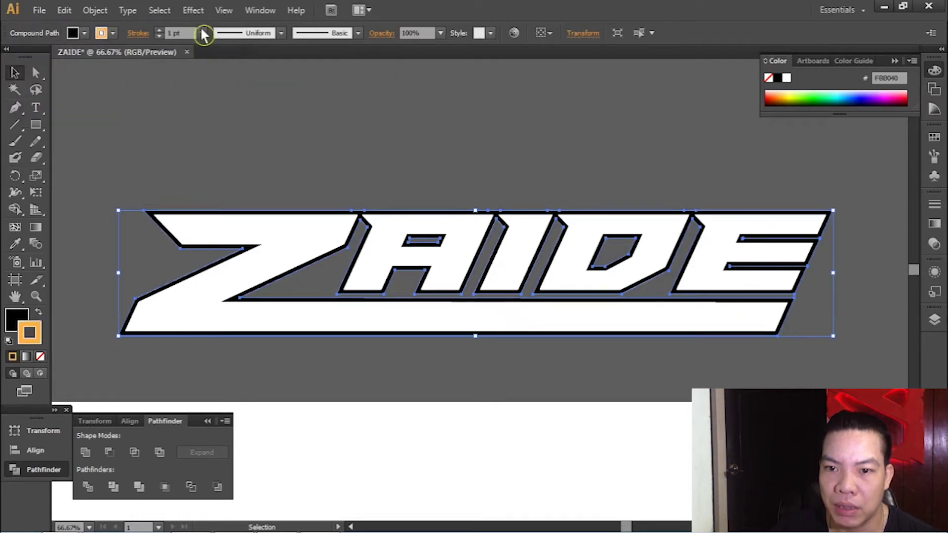
{"action": "left_click", "coordinate": [204, 34]}
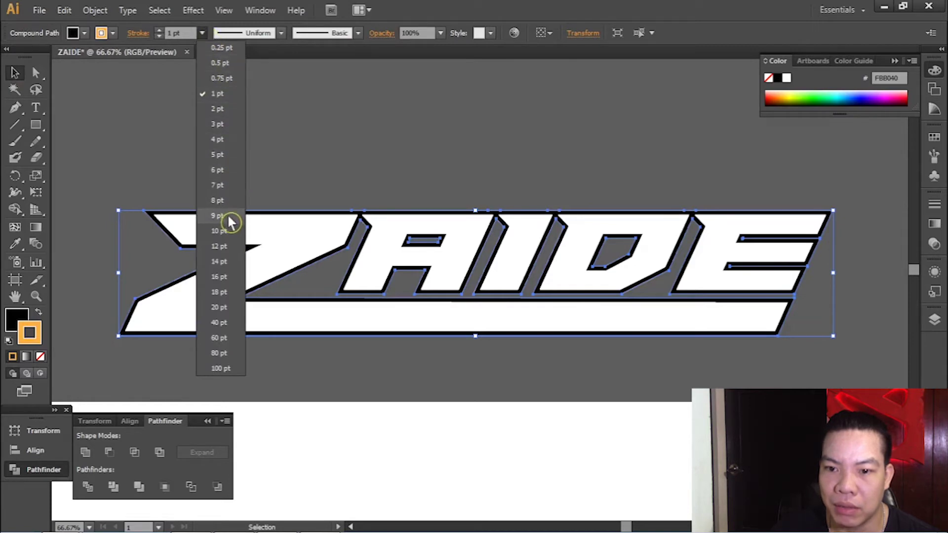
{"action": "left_click", "coordinate": [220, 155]}
{"action": "left_click", "coordinate": [217, 150]}
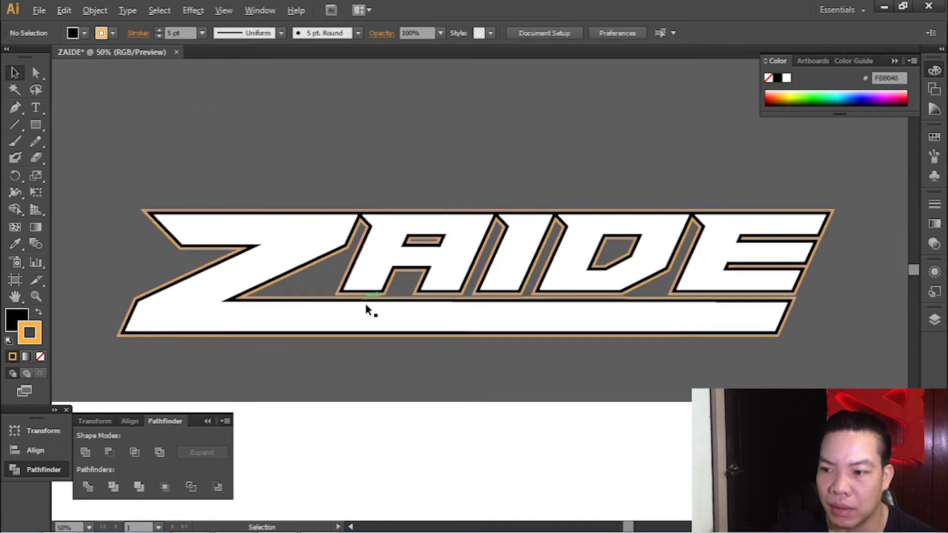
- Duplicate the orange-stroked outline shape in front of itself and set the copy's stroke colour to black (000000)
{"action": "key", "text": "ctrl+minus"}
{"action": "scroll", "coordinate": [555, 318], "scroll_direction": "up", "scroll_amount": 1}
{"action": "scroll", "coordinate": [745, 352], "scroll_direction": "down", "scroll_amount": 1}
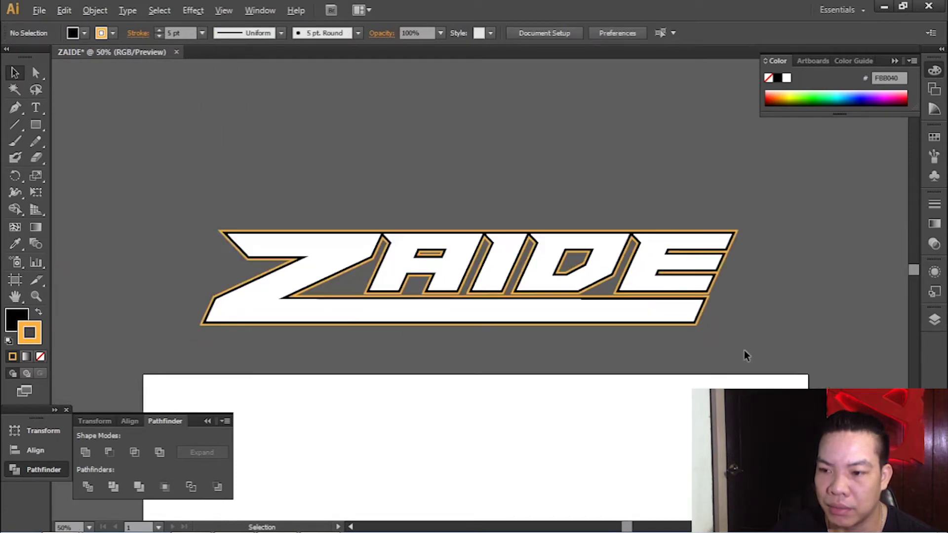
{"action": "scroll", "coordinate": [218, 260], "scroll_direction": "up", "scroll_amount": 4}
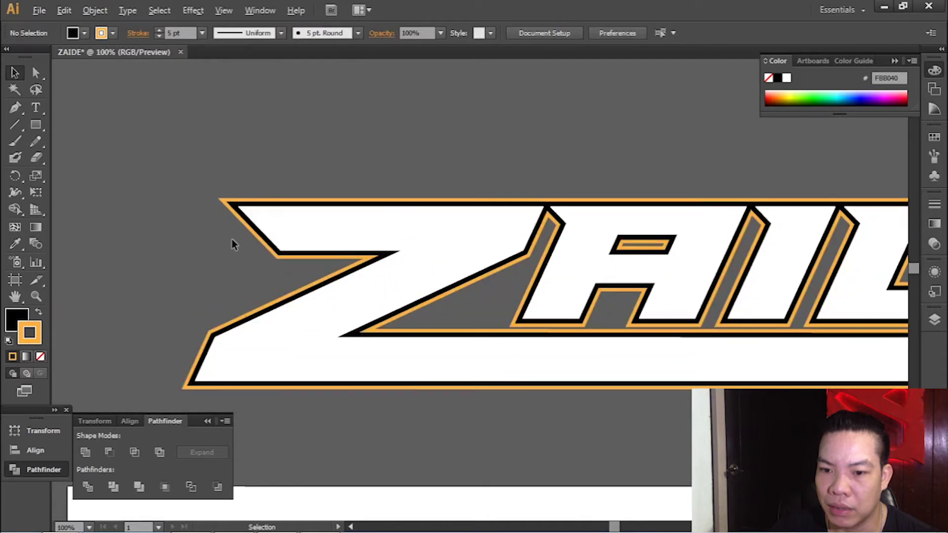
{"action": "scroll", "coordinate": [236, 177], "scroll_direction": "down", "scroll_amount": 2}
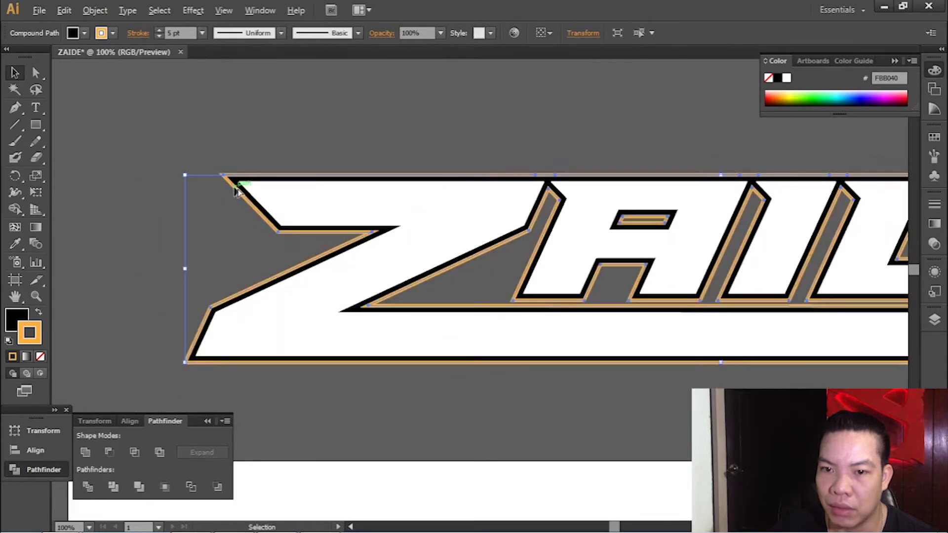
{"action": "key", "text": "alt"}
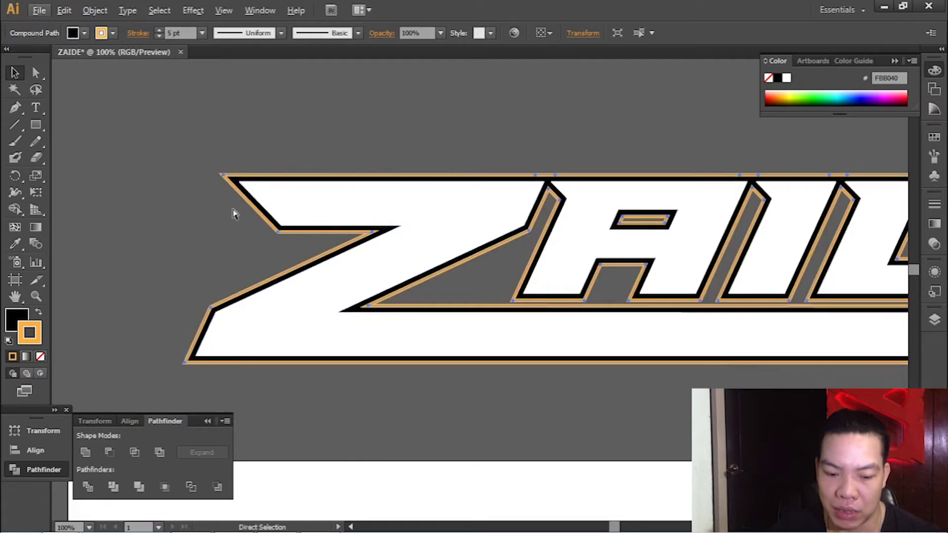
{"action": "key", "text": "ctrl+c"}
{"action": "key", "text": "ctrl+f"}
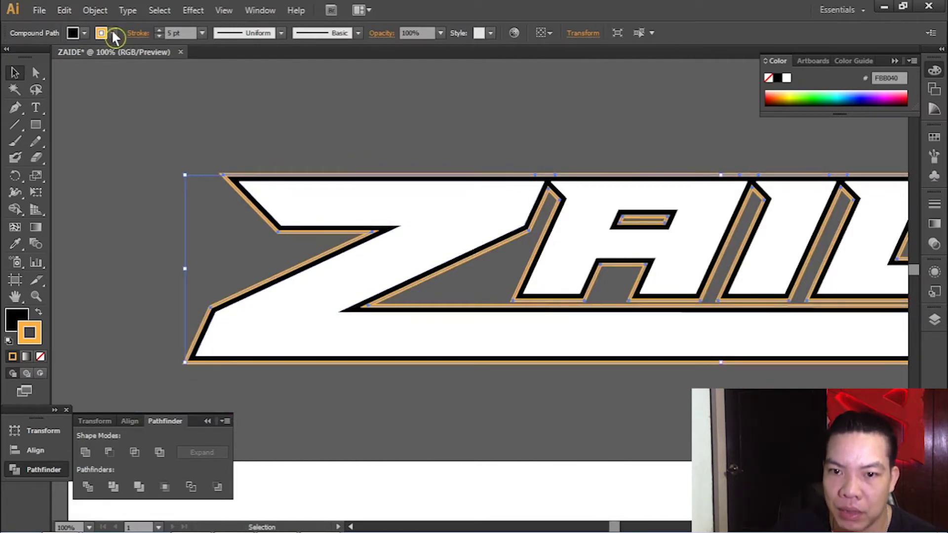
{"action": "left_click", "coordinate": [113, 33]}
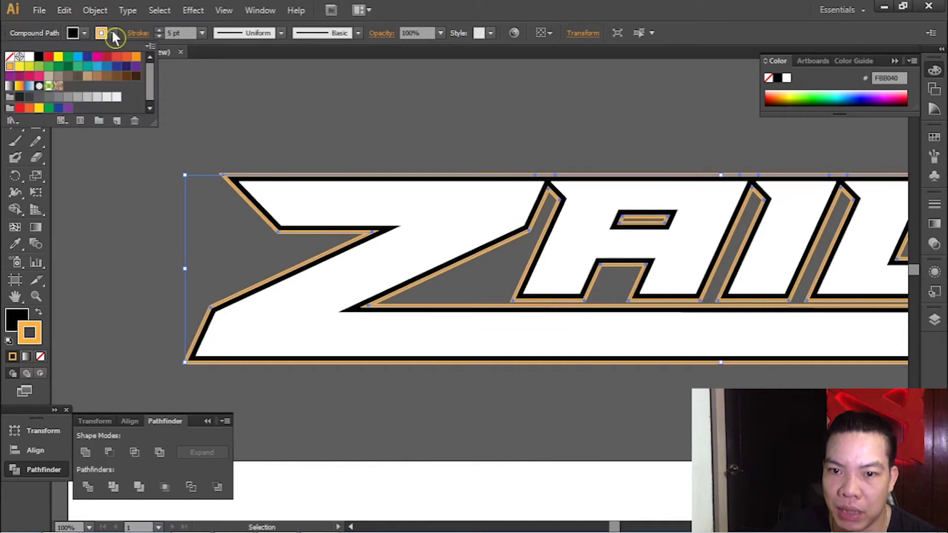
{"action": "left_click", "coordinate": [40, 58]}
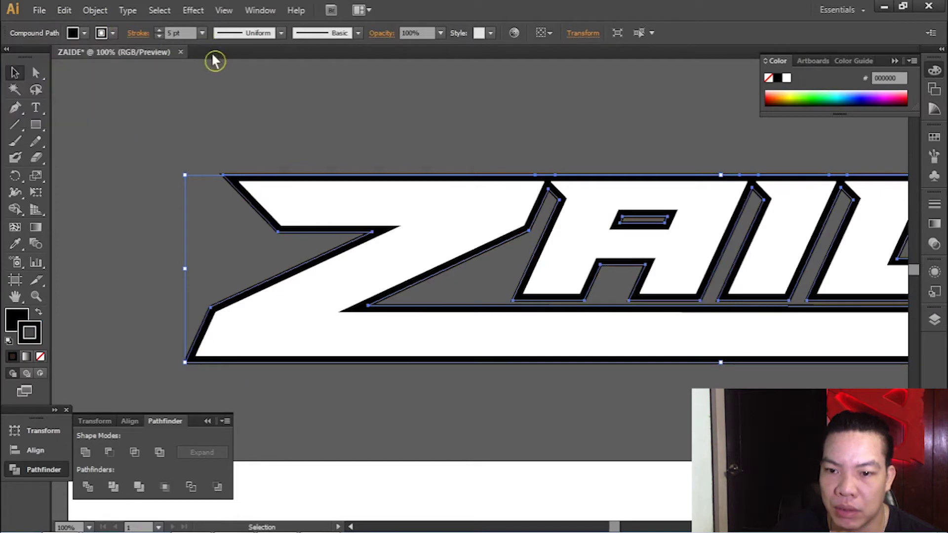
- Set the black outline copy's stroke to 60 pt, then expand its fill and stroke into shapes
{"action": "left_click", "coordinate": [202, 33]}
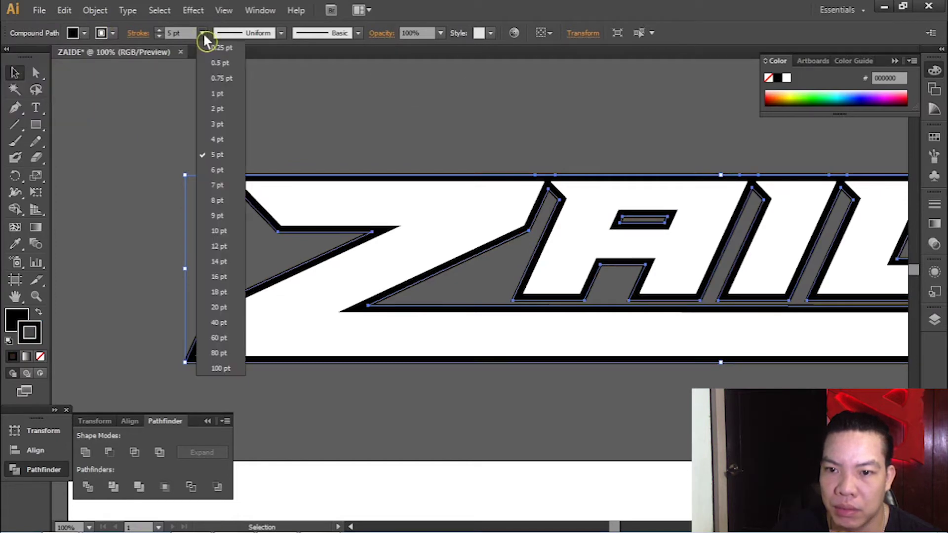
{"action": "left_click", "coordinate": [230, 339]}
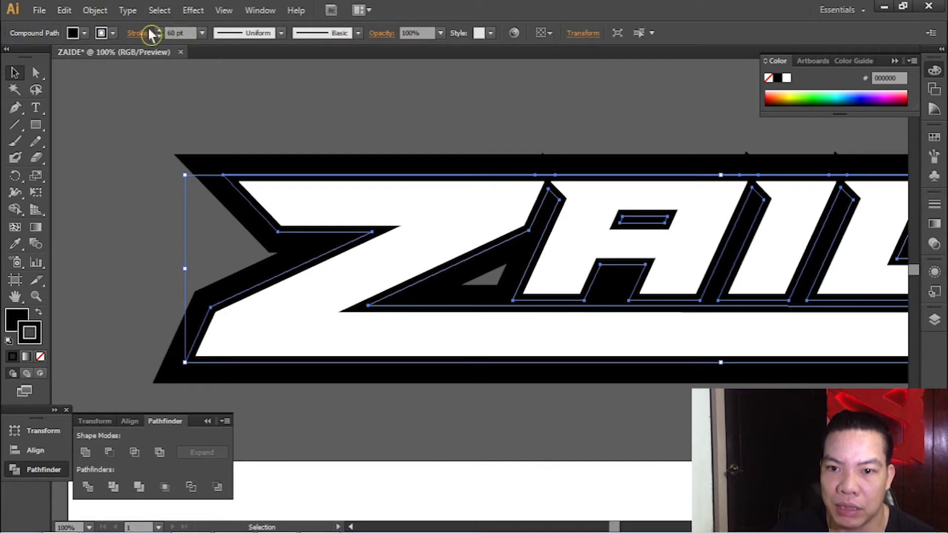
{"action": "left_click", "coordinate": [96, 11]}
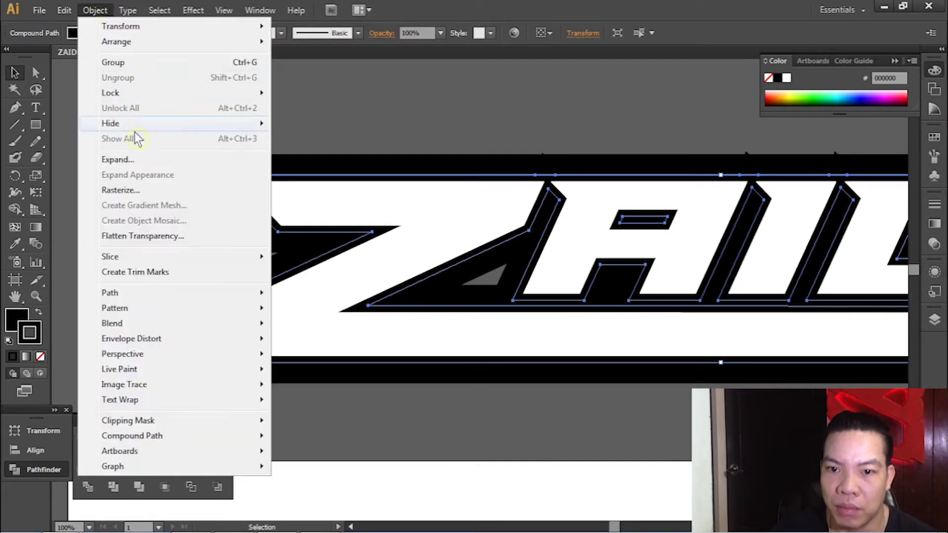
{"action": "left_click", "coordinate": [132, 159]}
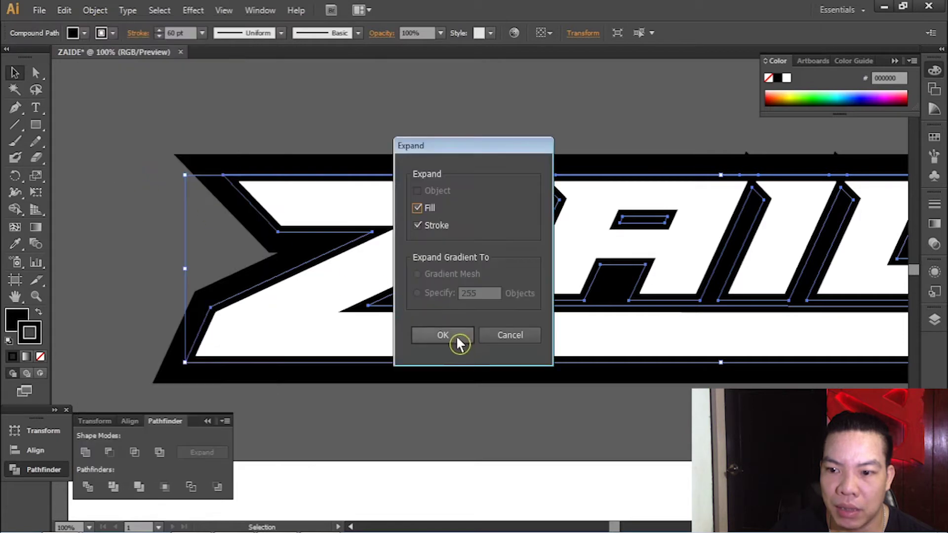
{"action": "left_click", "coordinate": [434, 337]}
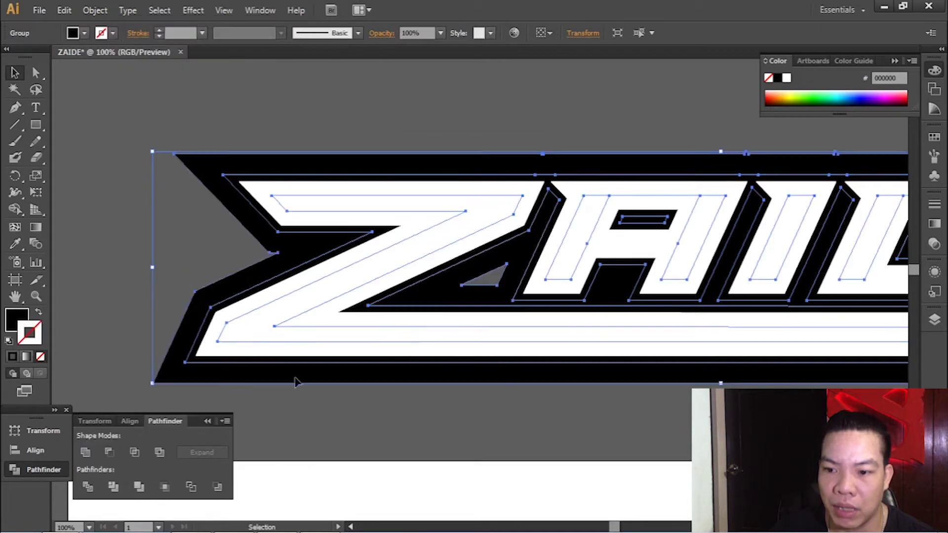
- Unite the expanded black shapes, send the result behind the orange-stroked outline and white letters, and deselect it
{"action": "left_click", "coordinate": [86, 454]}
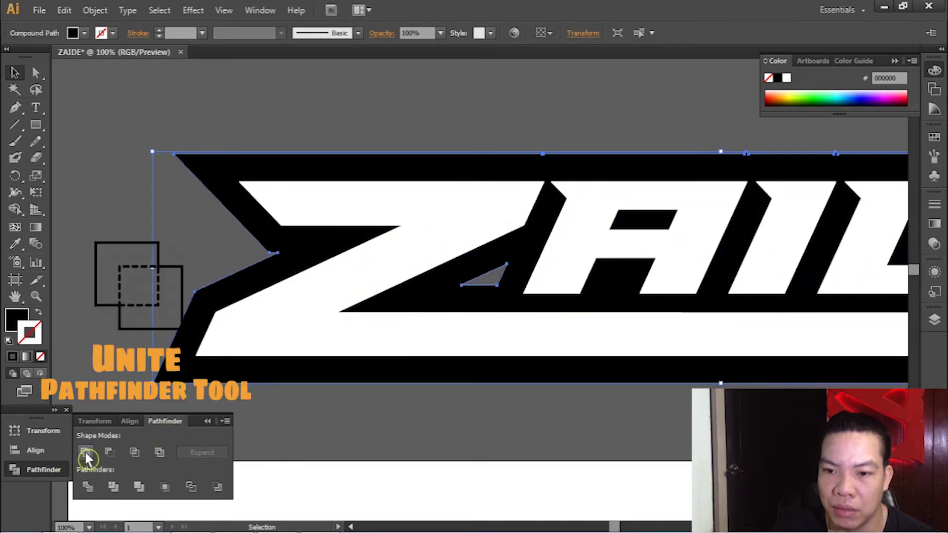
{"action": "right_click", "coordinate": [207, 166]}
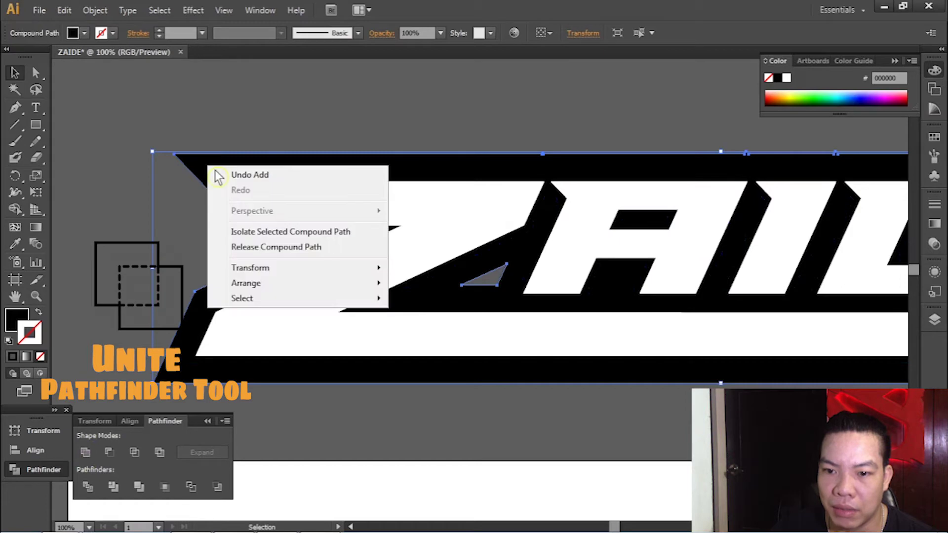
{"action": "mouse_move", "coordinate": [313, 287]}
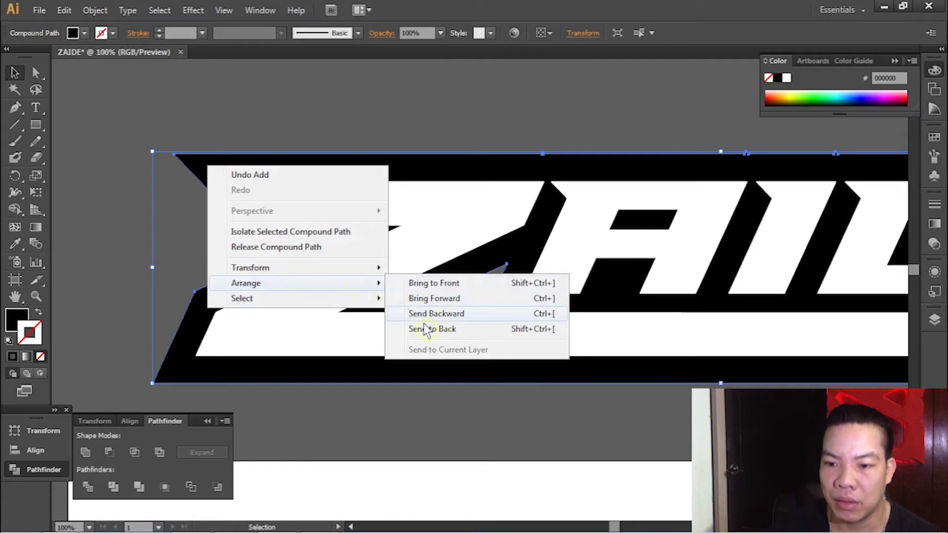
{"action": "left_click", "coordinate": [458, 329]}
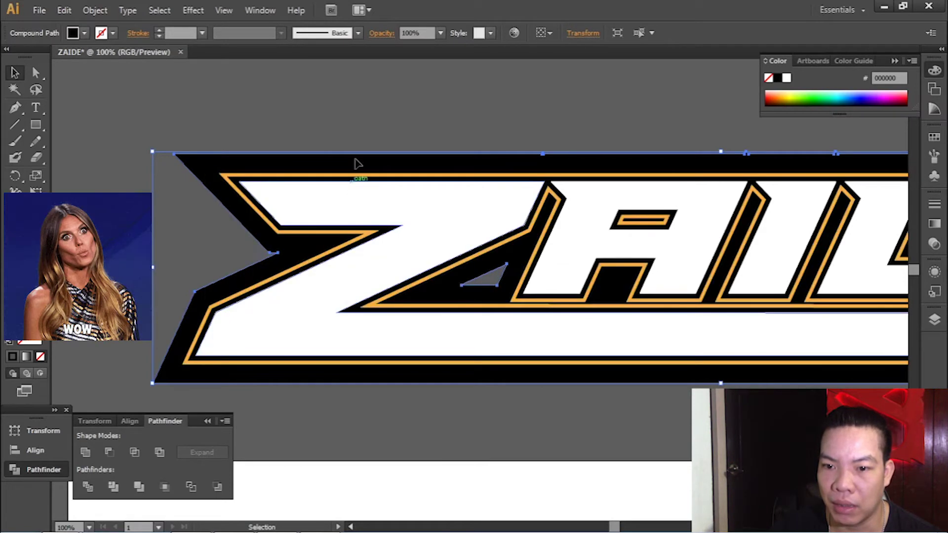
{"action": "key", "text": "ctrl+shift+a"}
{"action": "key", "text": "ctrl+minus"}
{"action": "key", "text": "ctrl+minus"}
{"action": "key", "text": "ctrl+minus"}
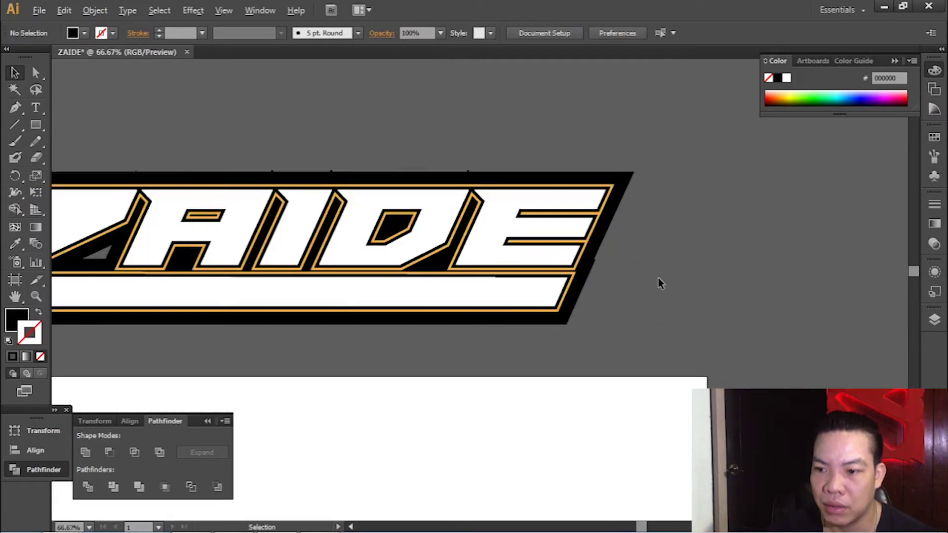
{"action": "key", "text": "ctrl+minus"}
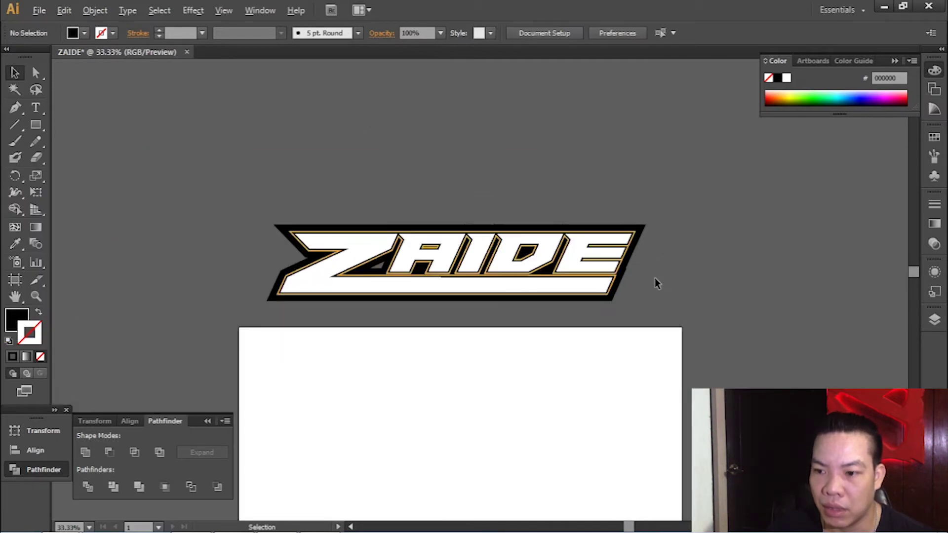
- Delete the stray anchor points that form small spikes along the top edge of the black backing shape
{"action": "key", "text": "p"}
{"action": "scroll", "coordinate": [464, 218], "scroll_direction": "up", "scroll_amount": 4}
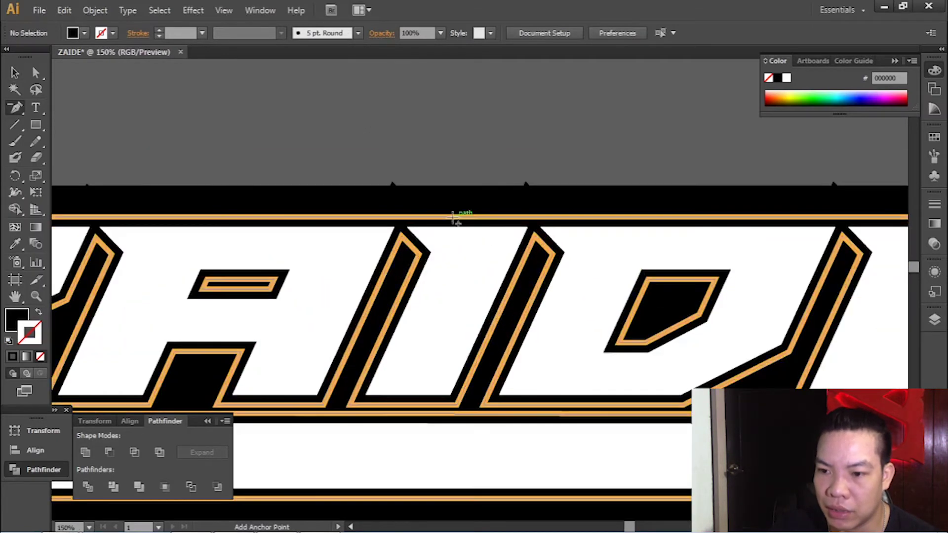
{"action": "left_click", "coordinate": [390, 182]}
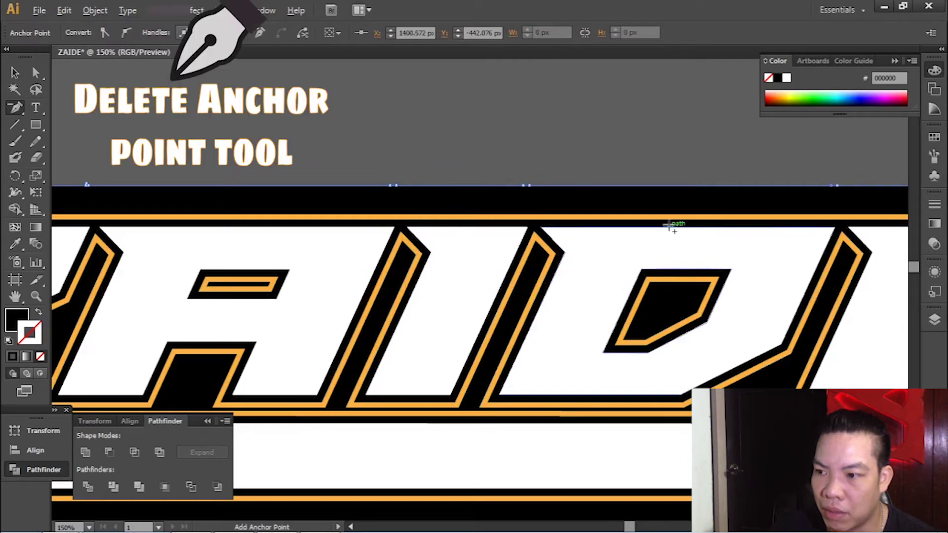
{"action": "scroll", "coordinate": [672, 222], "scroll_direction": "down", "scroll_amount": 3}
{"action": "scroll", "coordinate": [417, 190], "scroll_direction": "up", "scroll_amount": 2}
{"action": "left_click", "coordinate": [420, 196]}
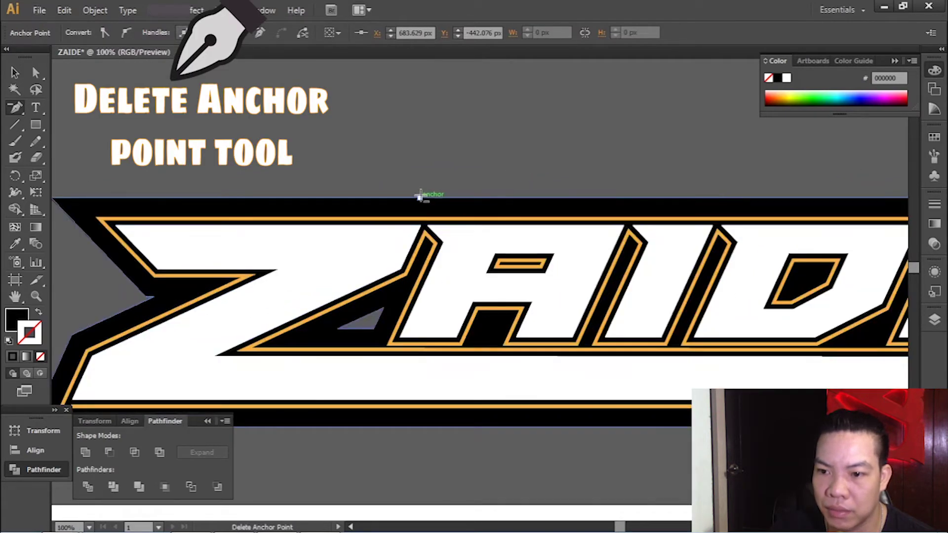
{"action": "left_click", "coordinate": [622, 197]}
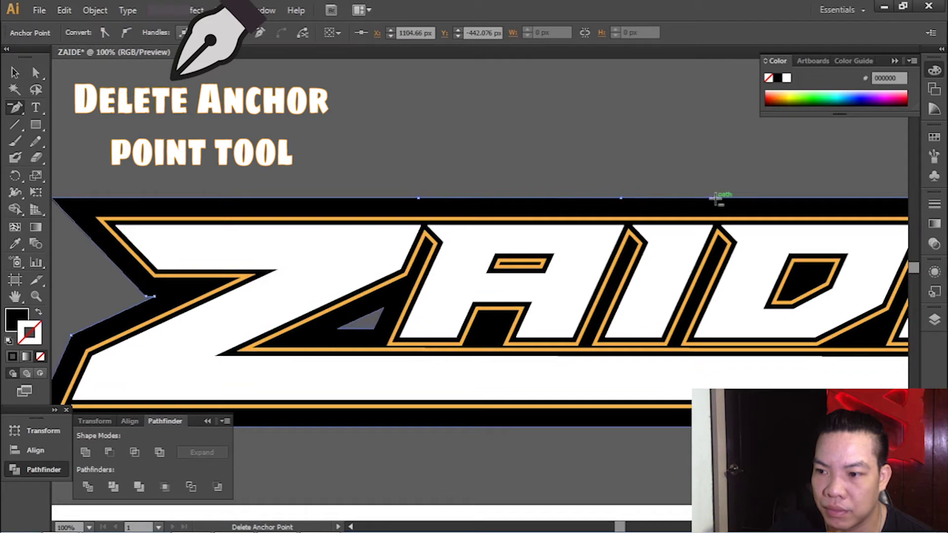
{"action": "left_click", "coordinate": [710, 198]}
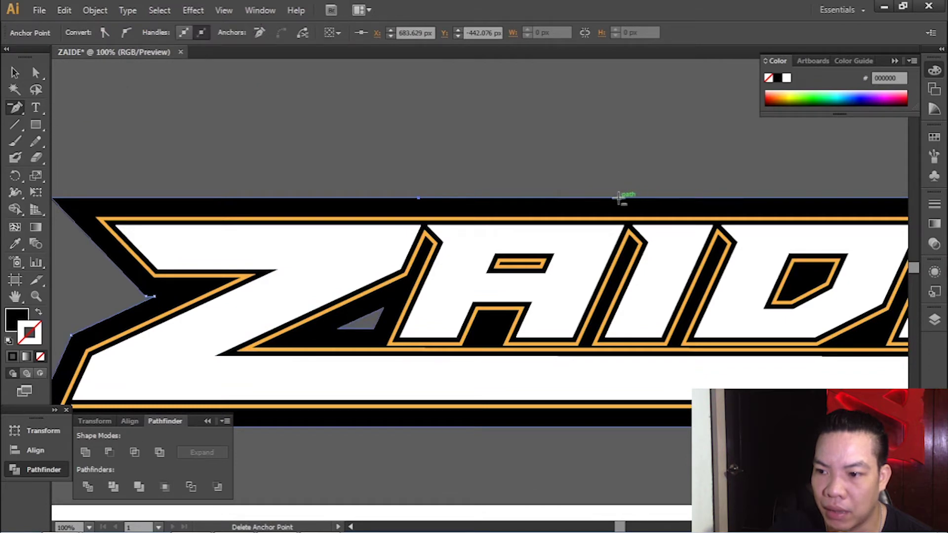
{"action": "left_click", "coordinate": [419, 197]}
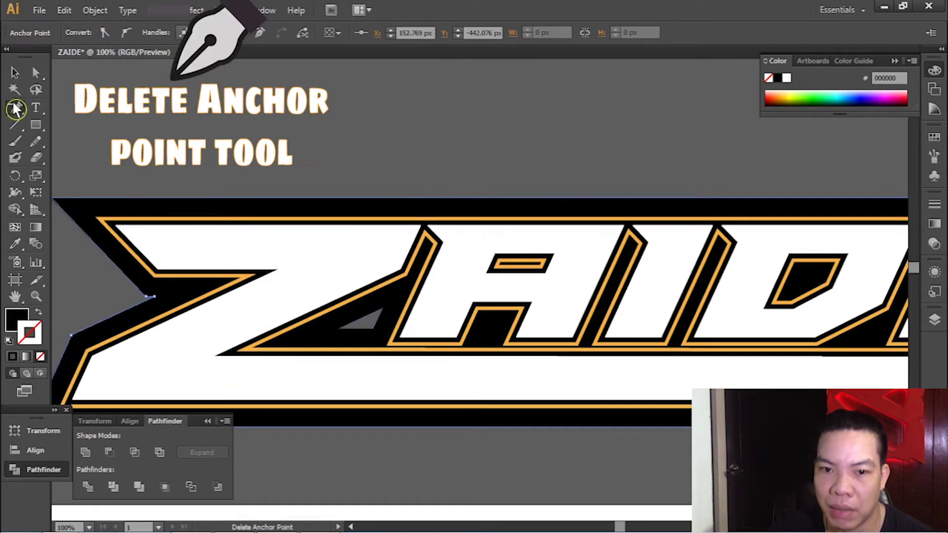
- Delete the extra anchor points along the slanted edge of the black backing shape beside the E and deselect it
{"action": "key", "text": "plus"}
{"action": "scroll", "coordinate": [290, 317], "scroll_direction": "down", "scroll_amount": 3}
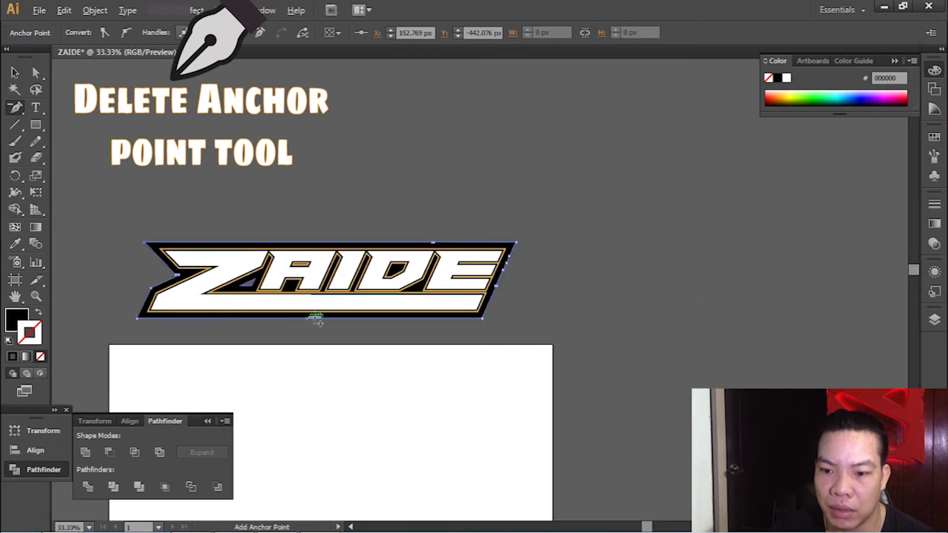
{"action": "scroll", "coordinate": [510, 181], "scroll_direction": "up", "scroll_amount": 4}
{"action": "scroll", "coordinate": [279, 178], "scroll_direction": "up", "scroll_amount": 1}
{"action": "key", "text": "minus"}
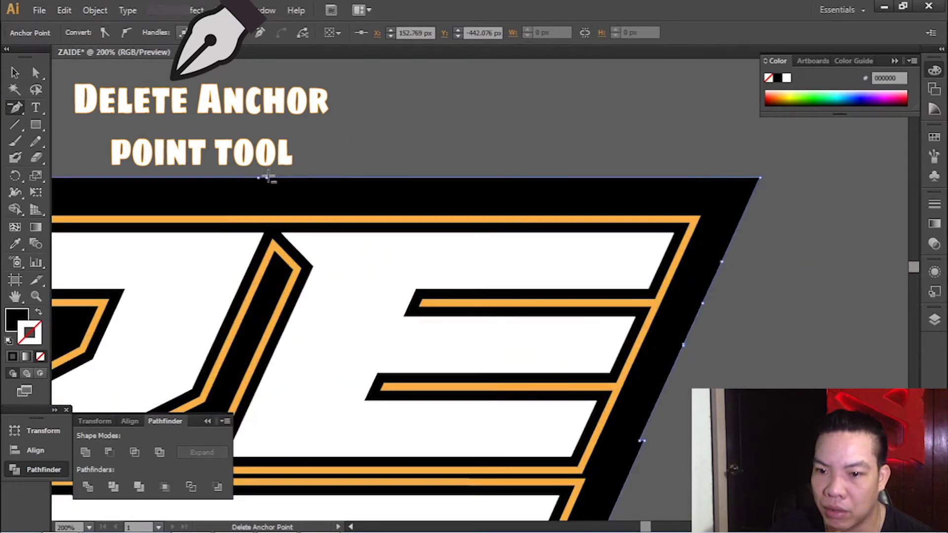
{"action": "scroll", "coordinate": [502, 258], "scroll_direction": "down", "scroll_amount": 2}
{"action": "scroll", "coordinate": [509, 339], "scroll_direction": "up", "scroll_amount": 2}
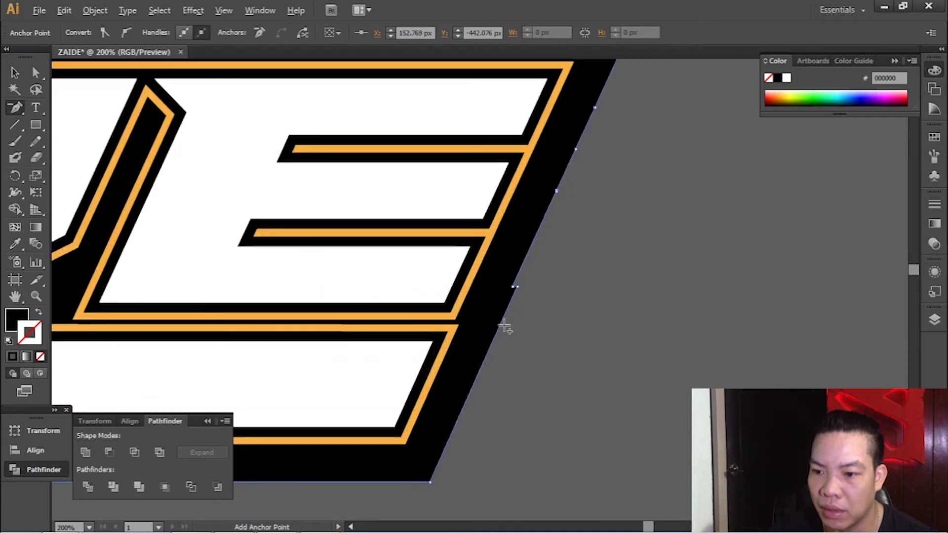
{"action": "left_click", "coordinate": [513, 287]}
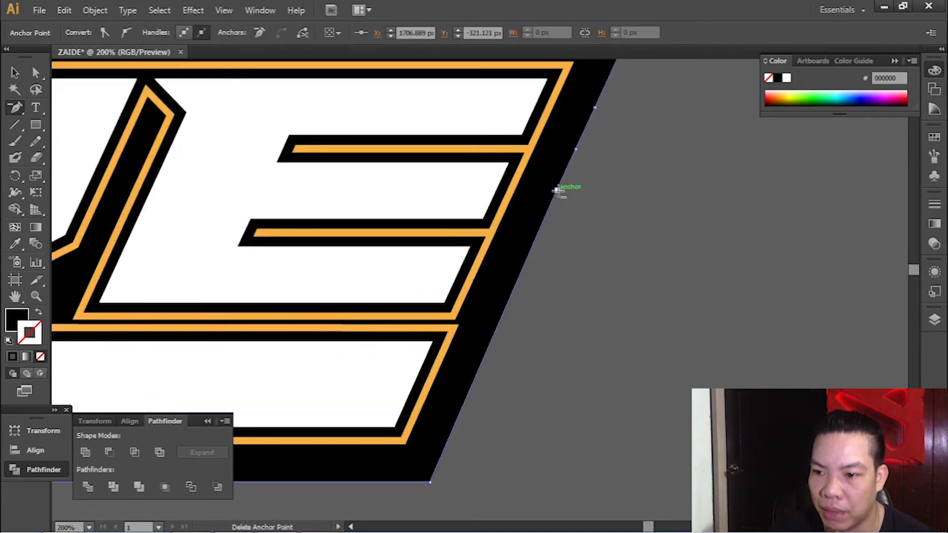
{"action": "left_click", "coordinate": [15, 107]}
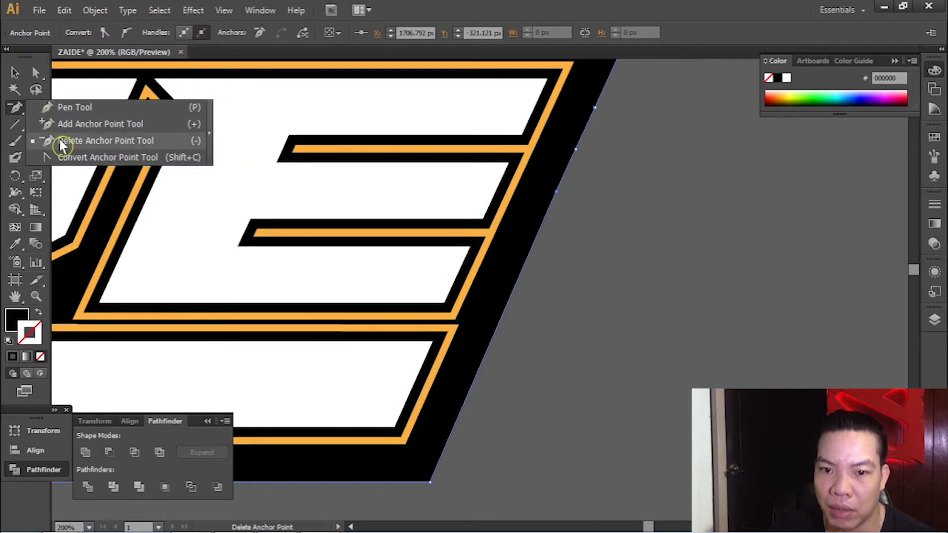
{"action": "left_click", "coordinate": [88, 143]}
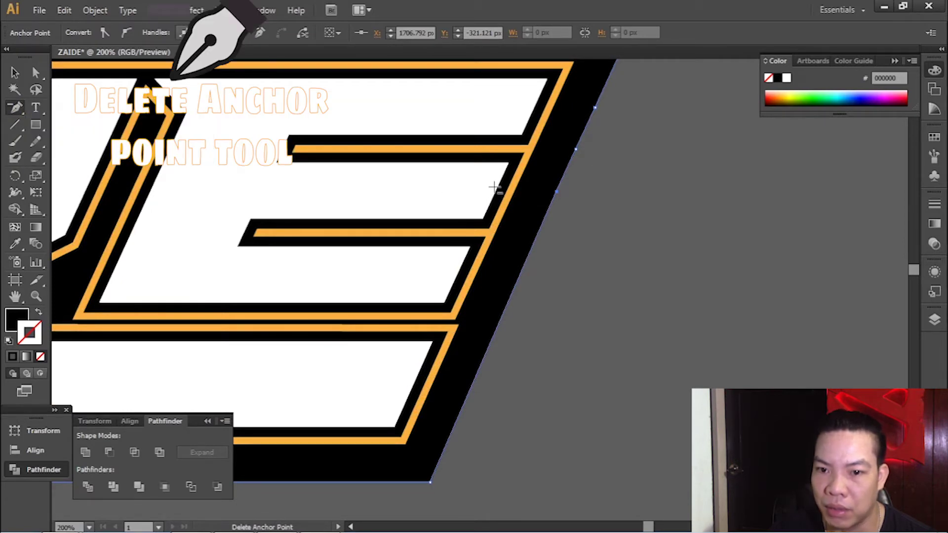
{"action": "left_click", "coordinate": [576, 149]}
{"action": "key", "text": "ctrl+minus"}
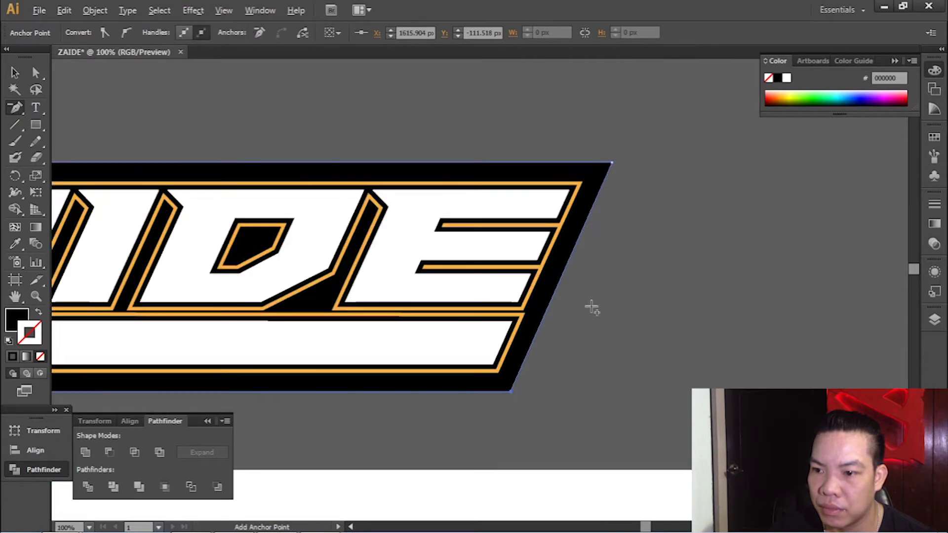
{"action": "key", "text": "ctrl+minus"}
{"action": "key", "text": "a"}
{"action": "left_click", "coordinate": [626, 302]}
{"action": "scroll", "coordinate": [483, 317], "scroll_direction": "down", "scroll_amount": 2}
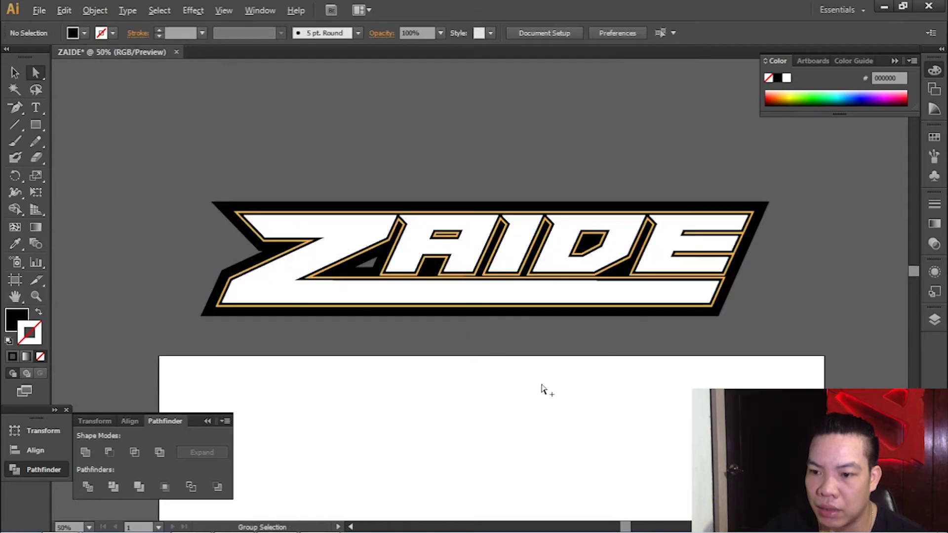
- Remove the small triangular hole between the Z and the A from the black backing shape
{"action": "scroll", "coordinate": [541, 346], "scroll_direction": "up", "scroll_amount": 1}
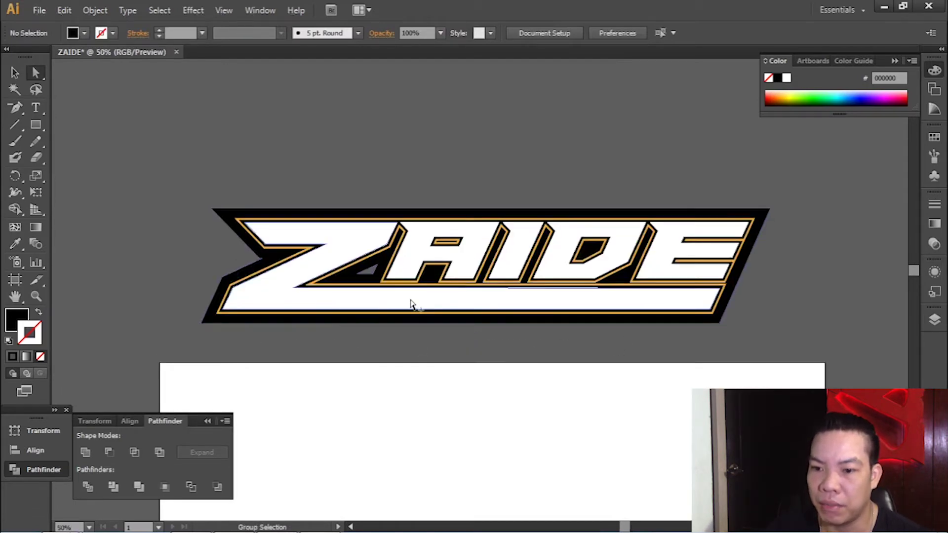
{"action": "scroll", "coordinate": [365, 297], "scroll_direction": "up", "scroll_amount": 3}
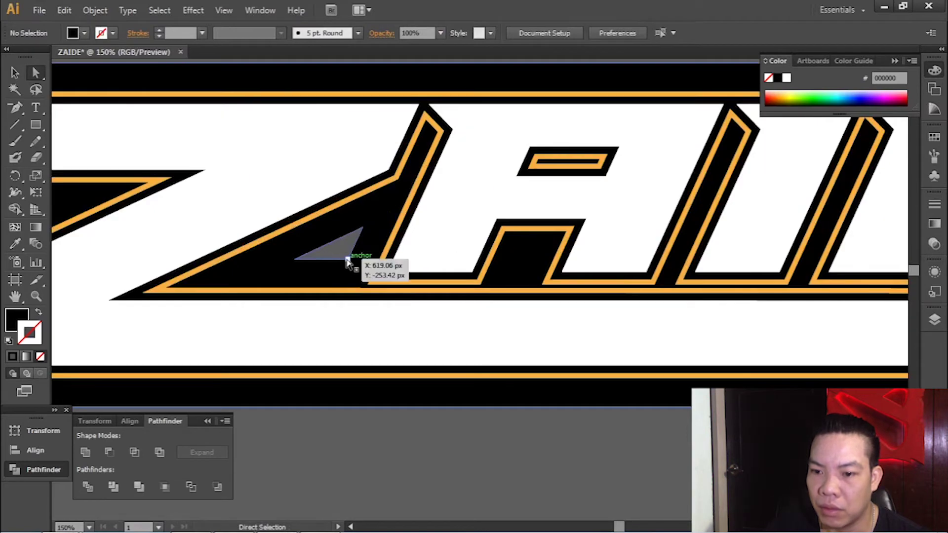
{"action": "left_click", "coordinate": [349, 260]}
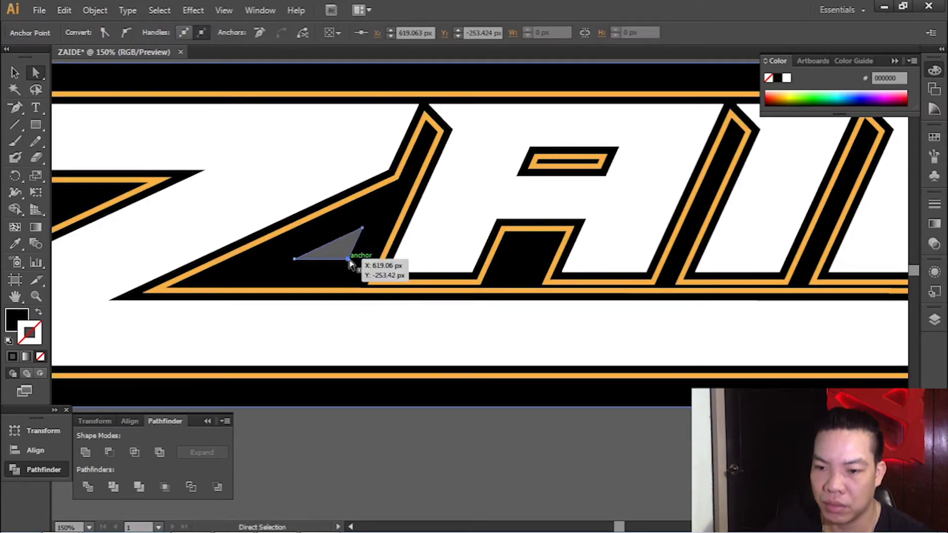
{"action": "key", "text": "ctrl+shift+a"}
{"action": "scroll", "coordinate": [355, 256], "scroll_direction": "down", "scroll_amount": 4}
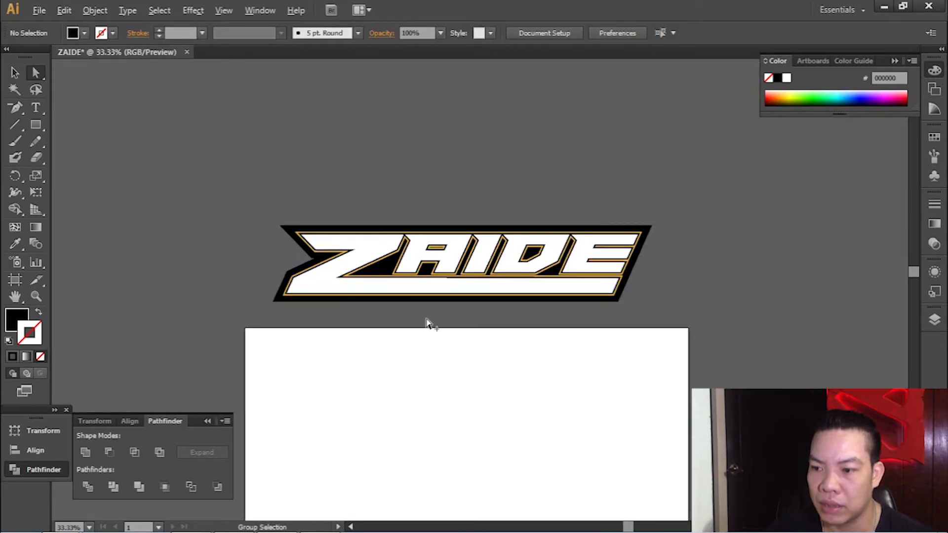
- Draw a wide, flat black ellipse with the Ellipse tool, extending past both ends of the ZAIDE logo
{"action": "scroll", "coordinate": [428, 322], "scroll_direction": "up", "scroll_amount": 1}
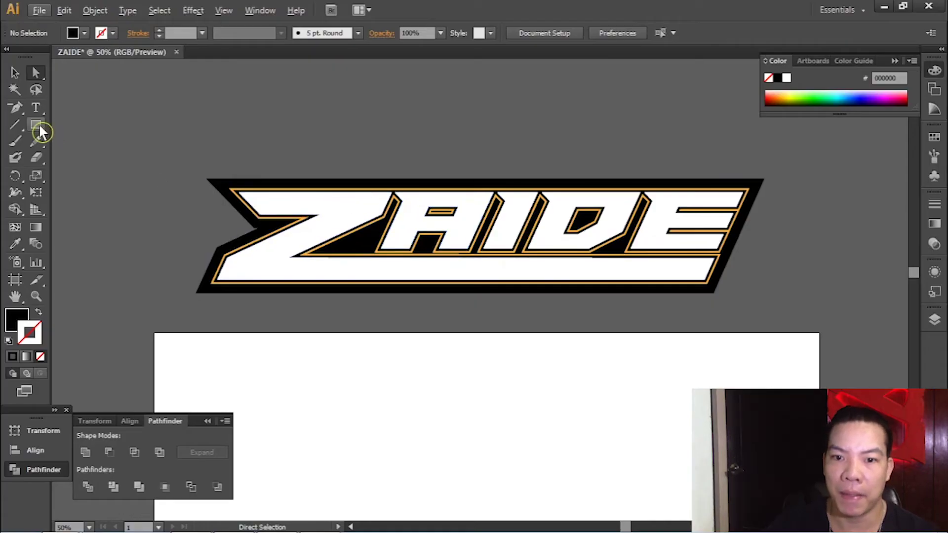
{"action": "left_click", "coordinate": [40, 128]}
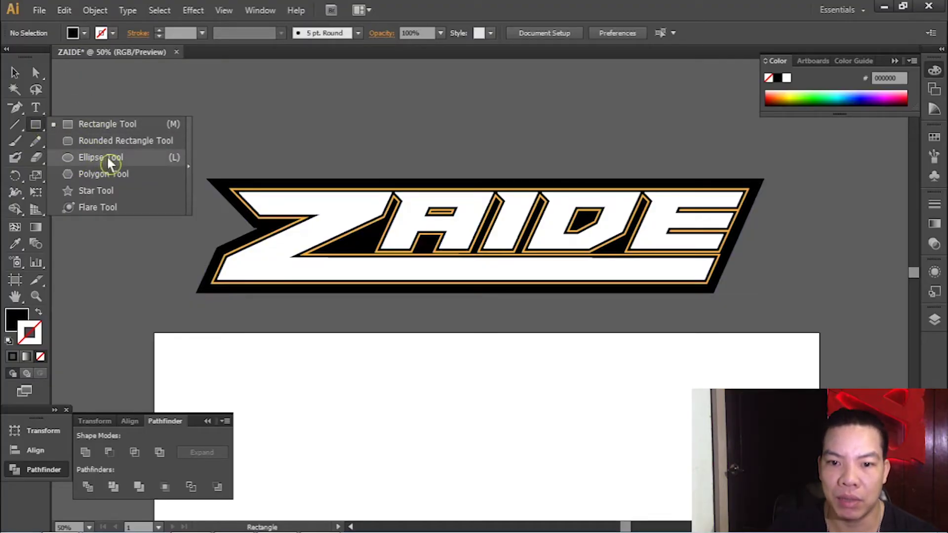
{"action": "left_click", "coordinate": [99, 158]}
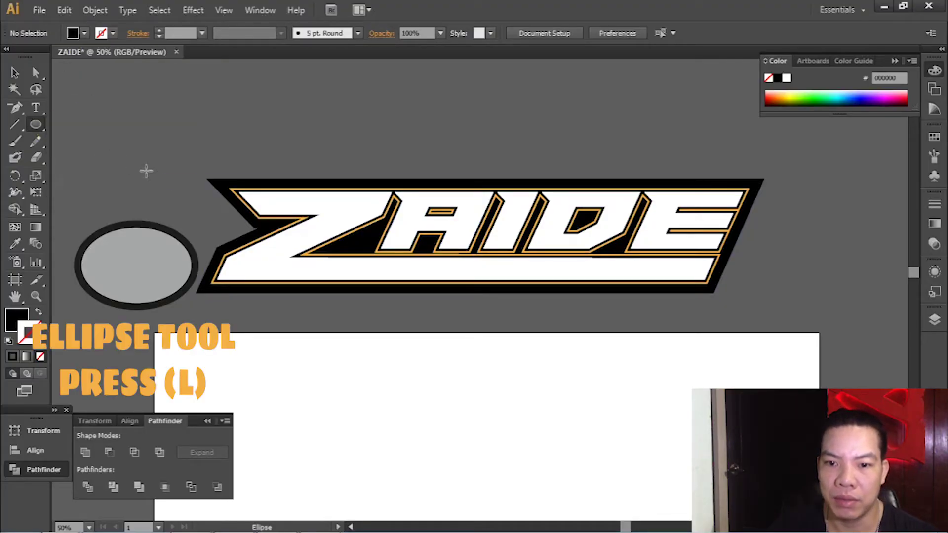
{"action": "scroll", "coordinate": [186, 184], "scroll_direction": "down", "scroll_amount": 4}
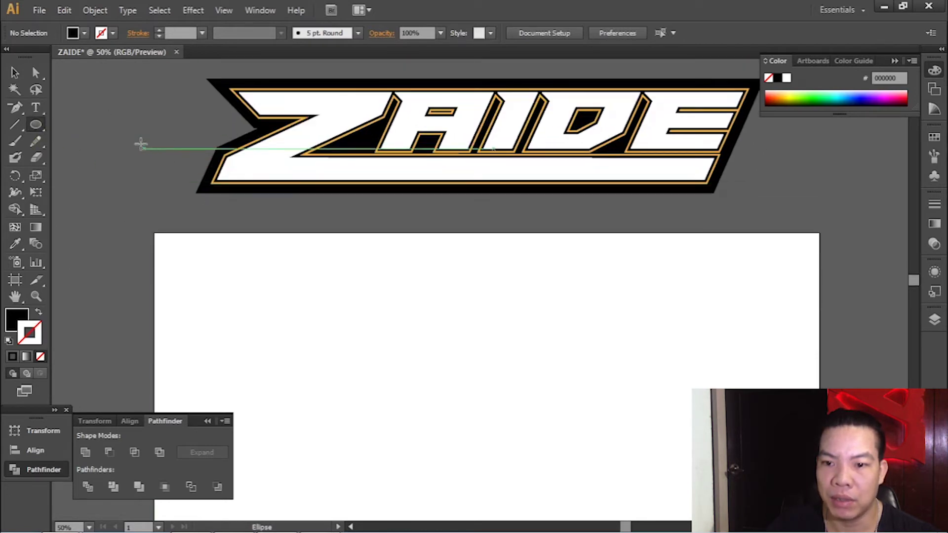
{"action": "scroll", "coordinate": [94, 148], "scroll_direction": "down", "scroll_amount": 1}
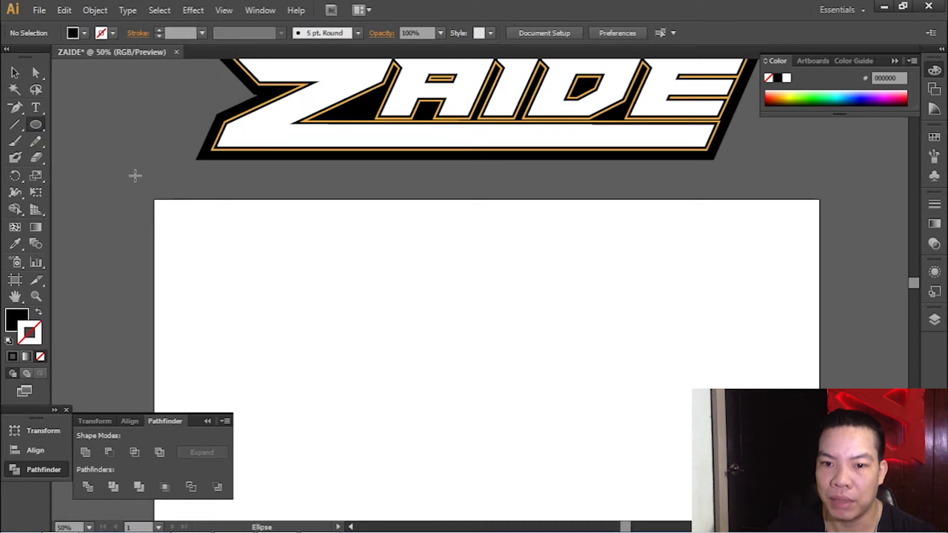
{"action": "scroll", "coordinate": [109, 148], "scroll_direction": "up", "scroll_amount": 1}
{"action": "left_click_drag", "start_coordinate": [81, 124], "coordinate": [827, 168]}
{"action": "scroll", "coordinate": [501, 324], "scroll_direction": "down", "scroll_amount": 1}
{"action": "scroll", "coordinate": [501, 324], "scroll_direction": "up", "scroll_amount": 1}
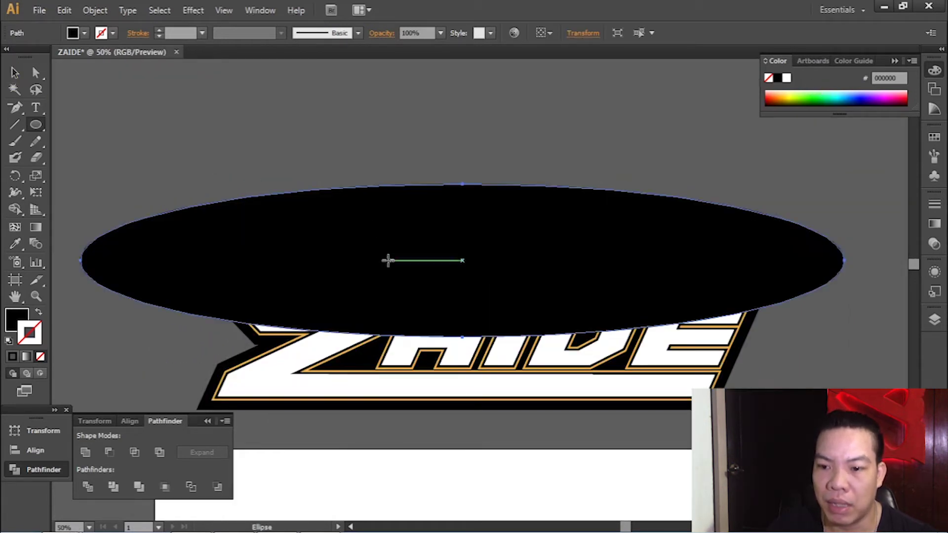
- Position the black ellipse above the ZAIDE logo and stretch its height so its lower edge sits at about Y -641 px
{"action": "left_click", "coordinate": [14, 72]}
{"action": "left_click_drag", "start_coordinate": [350, 241], "coordinate": [372, 206]}
{"action": "left_click_drag", "start_coordinate": [498, 219], "coordinate": [504, 274]}
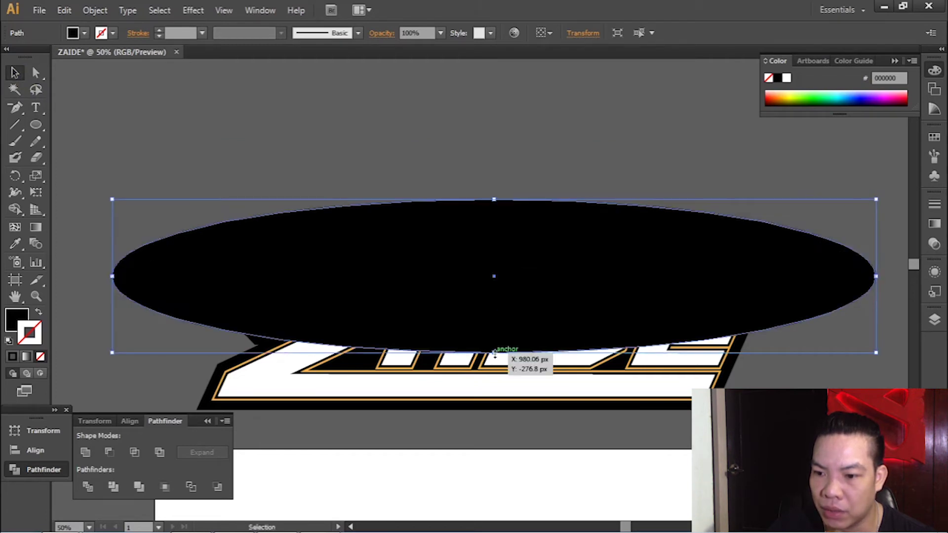
{"action": "scroll", "coordinate": [507, 378], "scroll_direction": "up", "scroll_amount": 3}
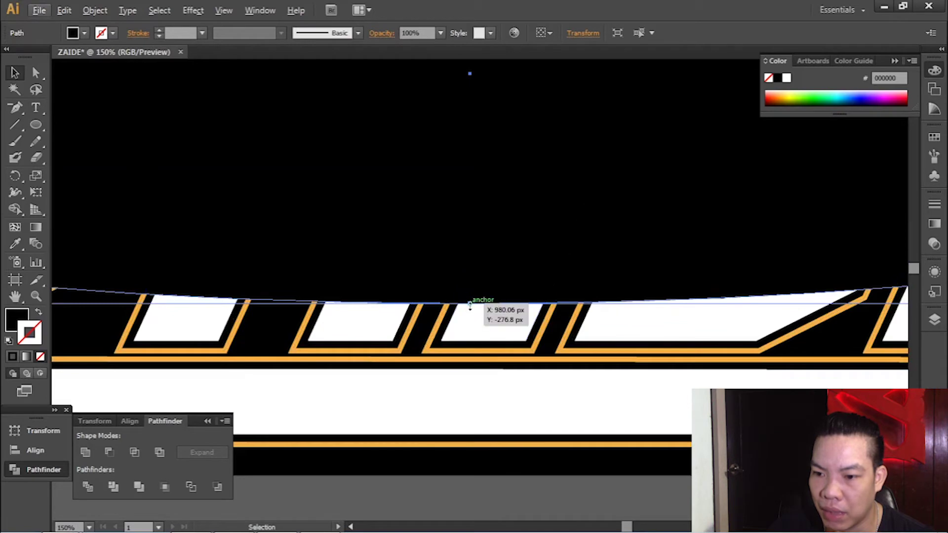
{"action": "scroll", "coordinate": [470, 305], "scroll_direction": "down", "scroll_amount": 6}
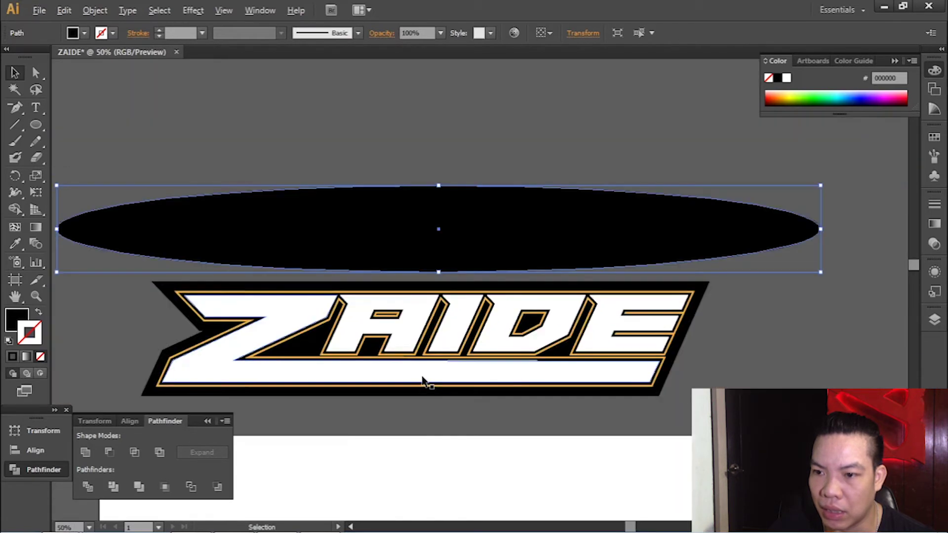
{"action": "scroll", "coordinate": [426, 328], "scroll_direction": "up", "scroll_amount": 3}
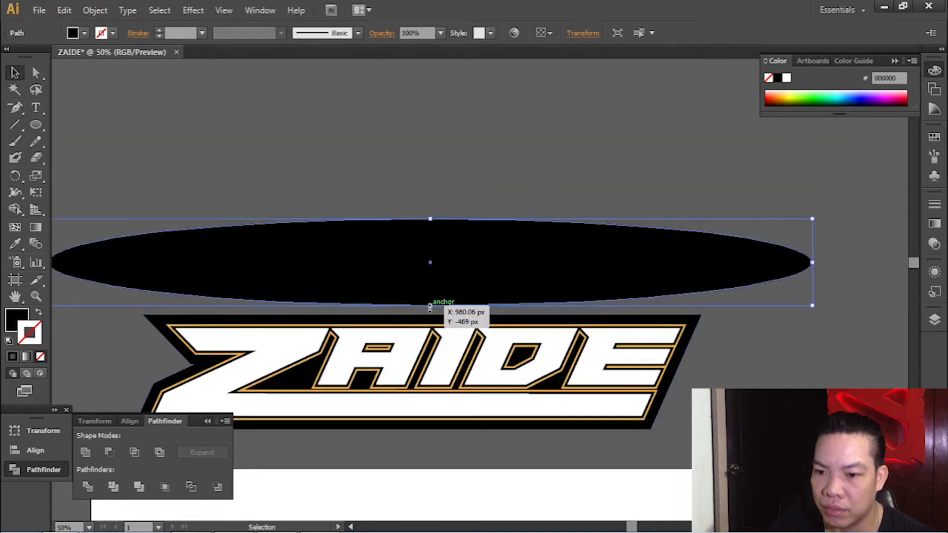
{"action": "left_click_drag", "start_coordinate": [430, 306], "coordinate": [430, 262]}
{"action": "left_click_drag", "start_coordinate": [431, 220], "coordinate": [431, 88]}
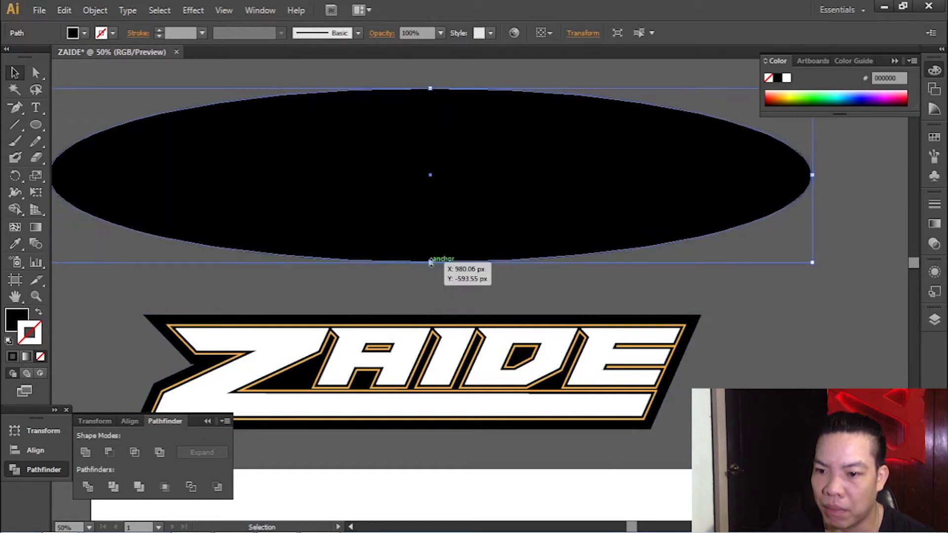
{"action": "mouse_move", "coordinate": [431, 263]}
{"action": "left_mouse_down"}
{"action": "mouse_move", "coordinate": [429, 133]}
{"action": "mouse_move", "coordinate": [430, 246]}
{"action": "left_mouse_up"}
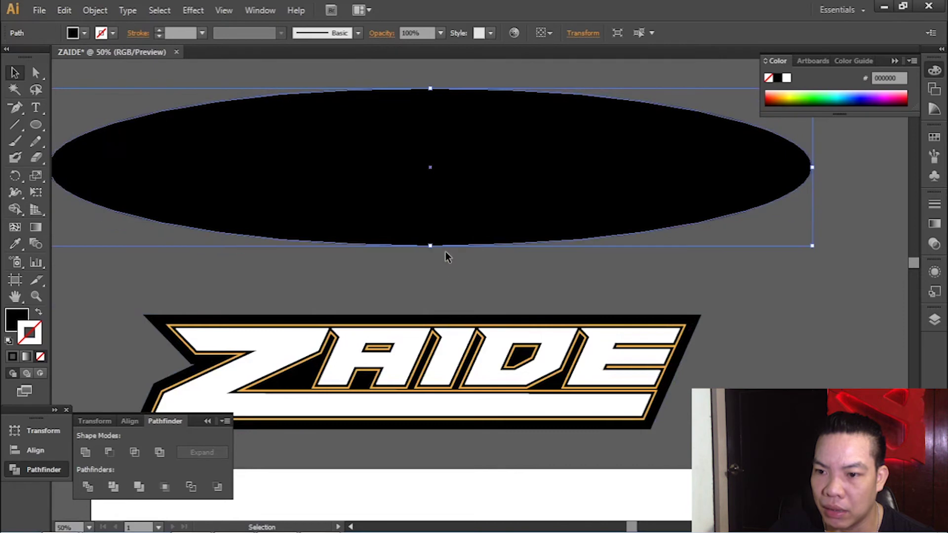
- Bend the ellipse into an arch by moving its bottom anchor point up to about Y -929 px with the Direct Selection tool
{"action": "left_click", "coordinate": [40, 74]}
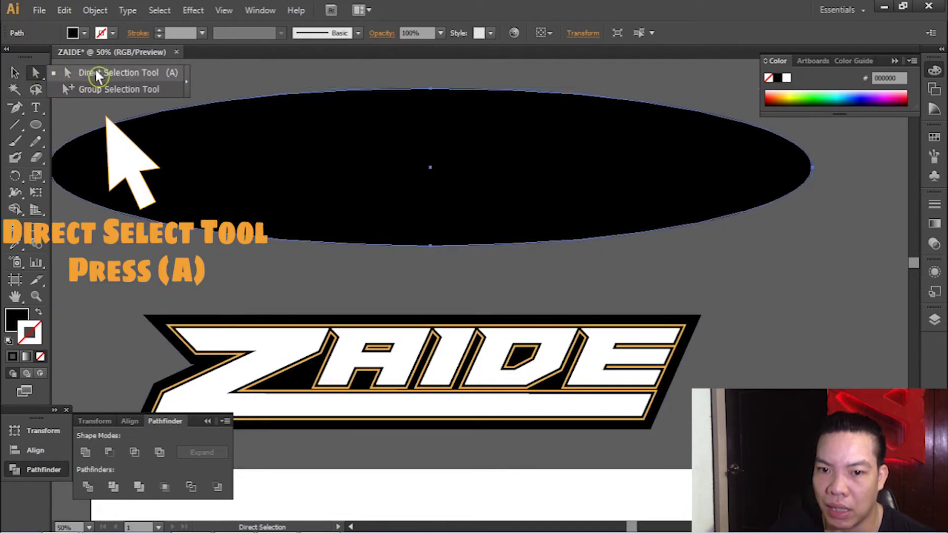
{"action": "left_click", "coordinate": [125, 74]}
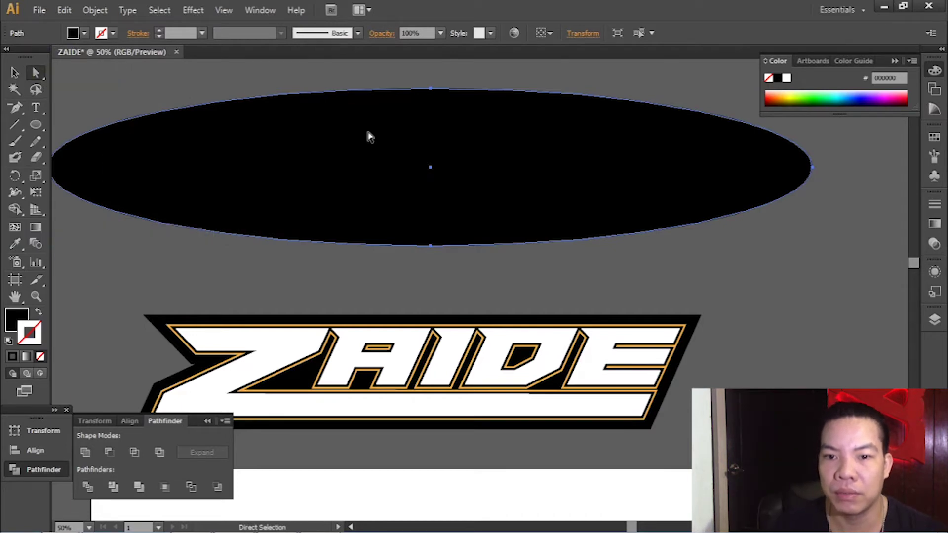
{"action": "left_click", "coordinate": [431, 246]}
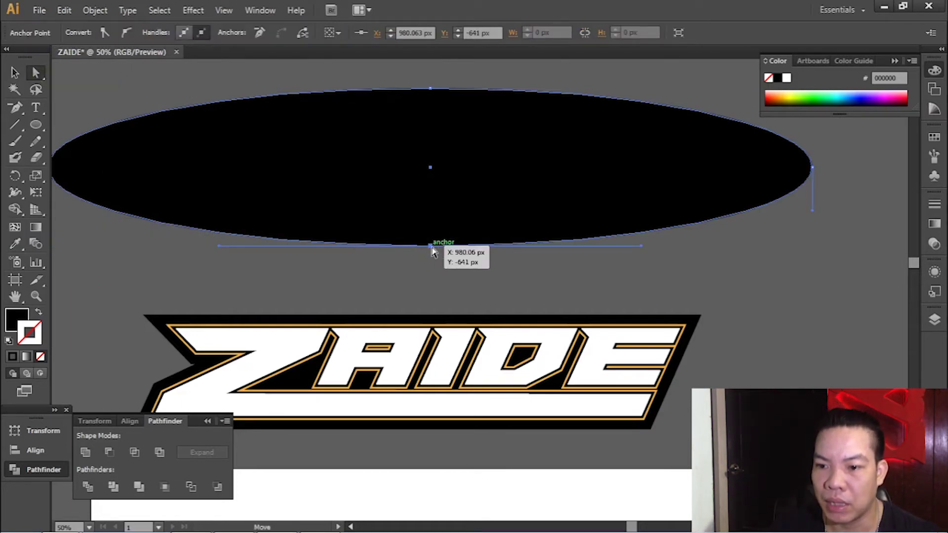
{"action": "left_click_drag", "start_coordinate": [432, 247], "coordinate": [441, 147]}
- Move the black arch straight down about 610 px so it covers the upper part of the ZAIDE letters
{"action": "left_click_drag", "start_coordinate": [478, 104], "coordinate": [481, 320]}
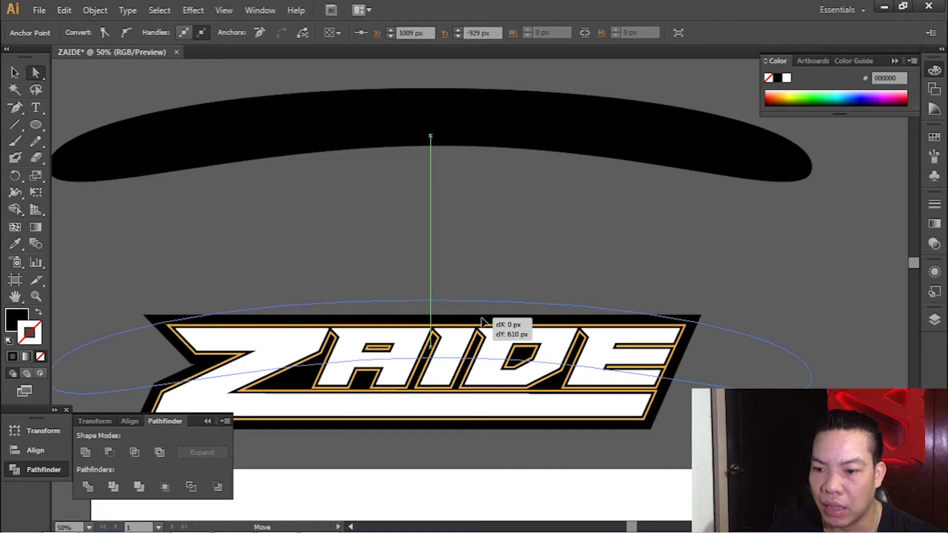
{"action": "left_click_drag", "start_coordinate": [481, 320], "coordinate": [482, 319]}
{"action": "scroll", "coordinate": [479, 302], "scroll_direction": "down", "scroll_amount": 1}
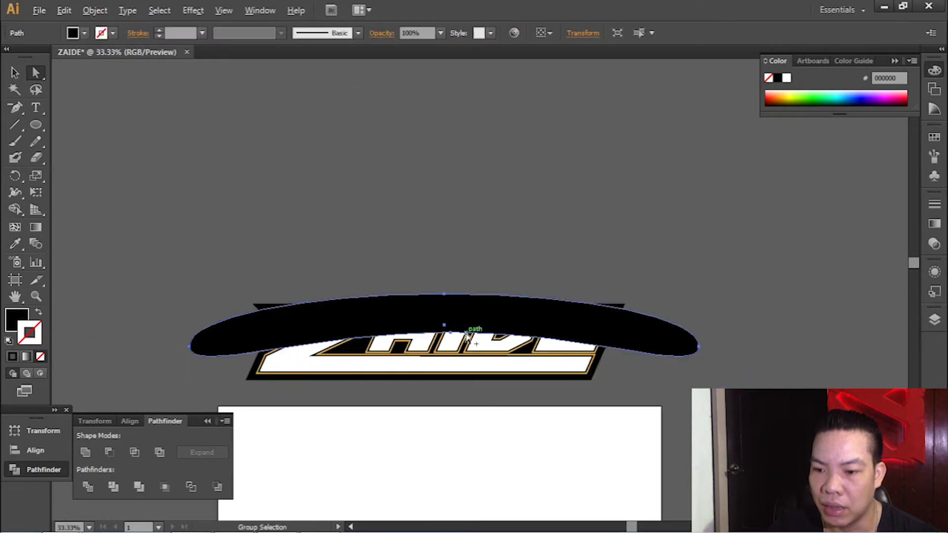
{"action": "scroll", "coordinate": [461, 312], "scroll_direction": "up", "scroll_amount": 1}
{"action": "scroll", "coordinate": [474, 295], "scroll_direction": "down", "scroll_amount": 1}
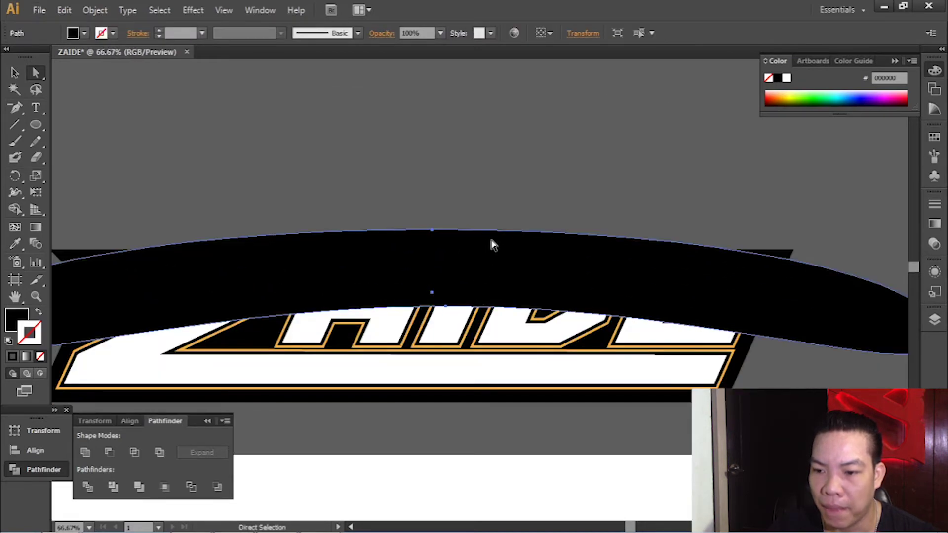
{"action": "scroll", "coordinate": [491, 241], "scroll_direction": "down", "scroll_amount": 1}
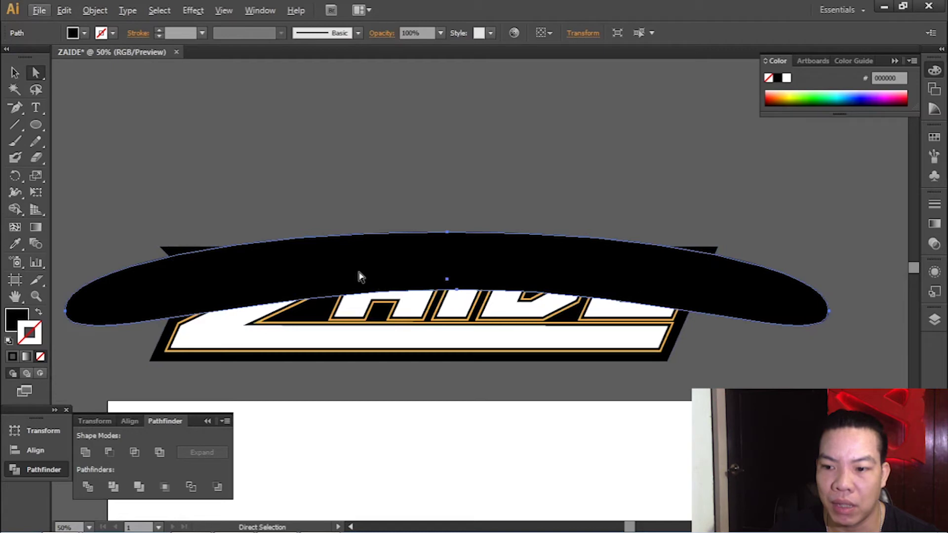
- Fill the arch shape with a light gray swatch
{"action": "left_click", "coordinate": [510, 269]}
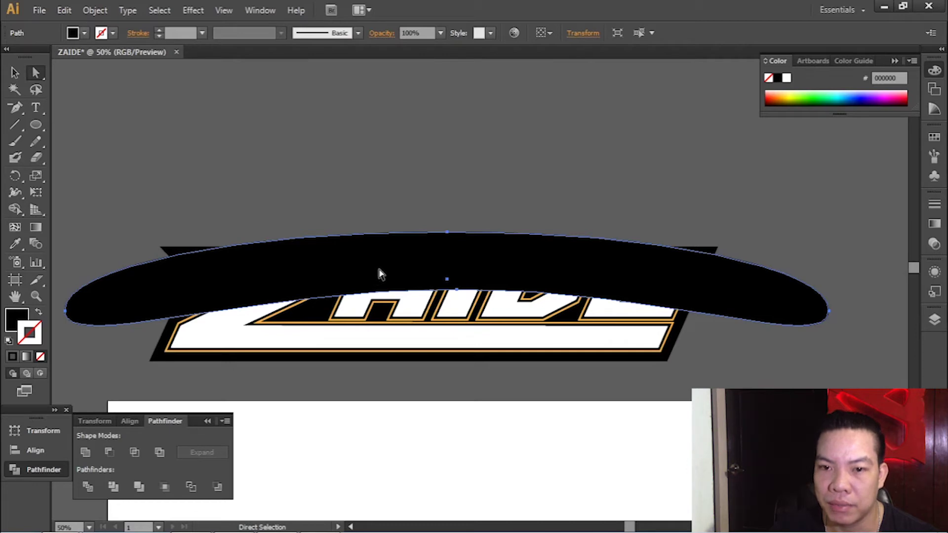
{"action": "left_click", "coordinate": [85, 33]}
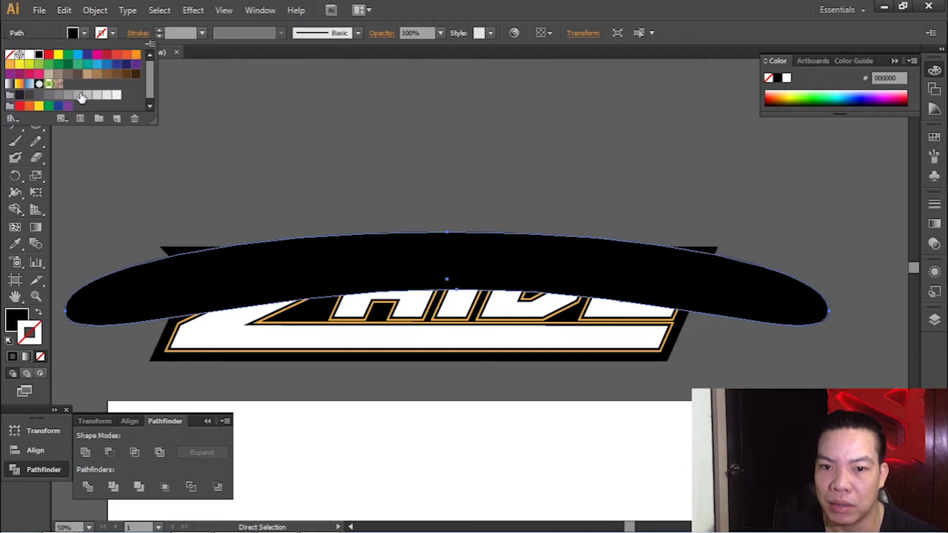
{"action": "left_click", "coordinate": [88, 95]}
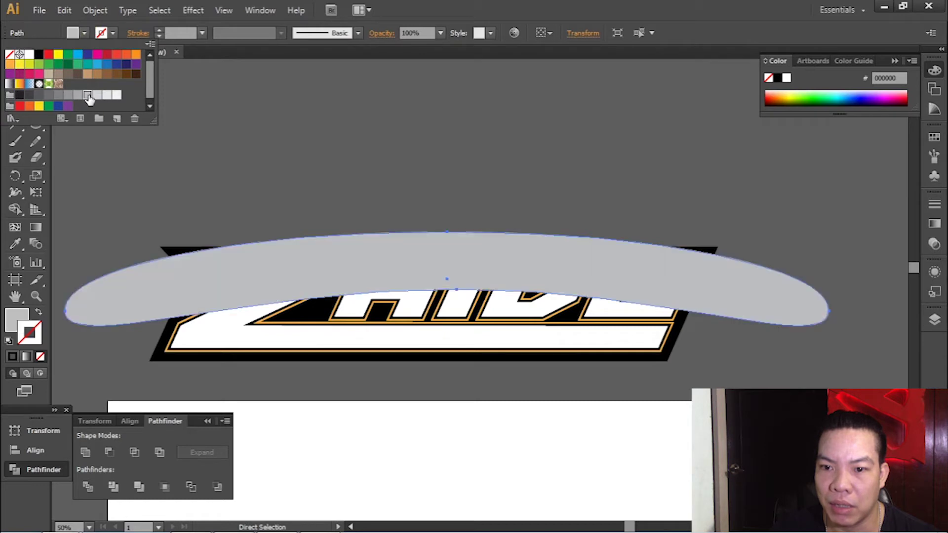
{"action": "left_click", "coordinate": [363, 168]}
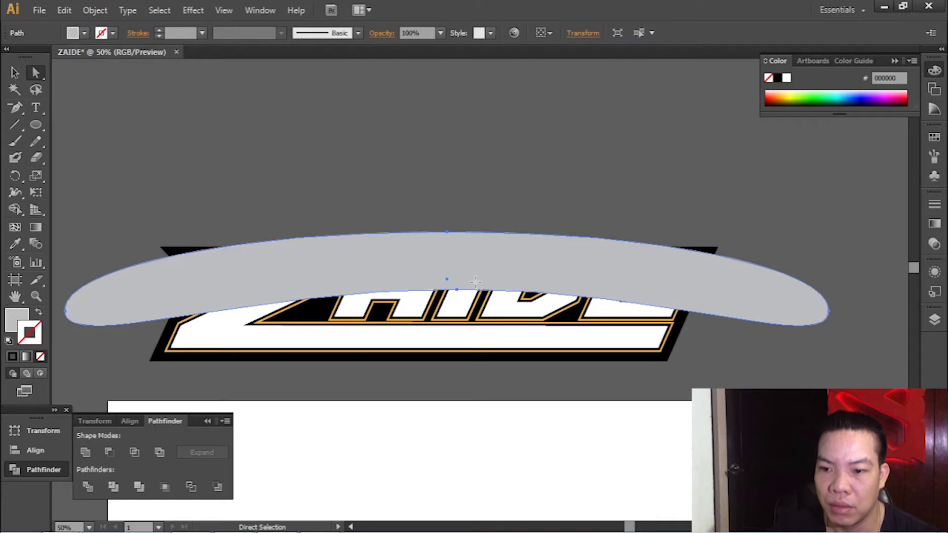
- Select the white Z, A, I, D and E letter shapes together, copy them and paste the copies in front
{"action": "key", "text": "v"}
{"action": "key", "text": "a"}
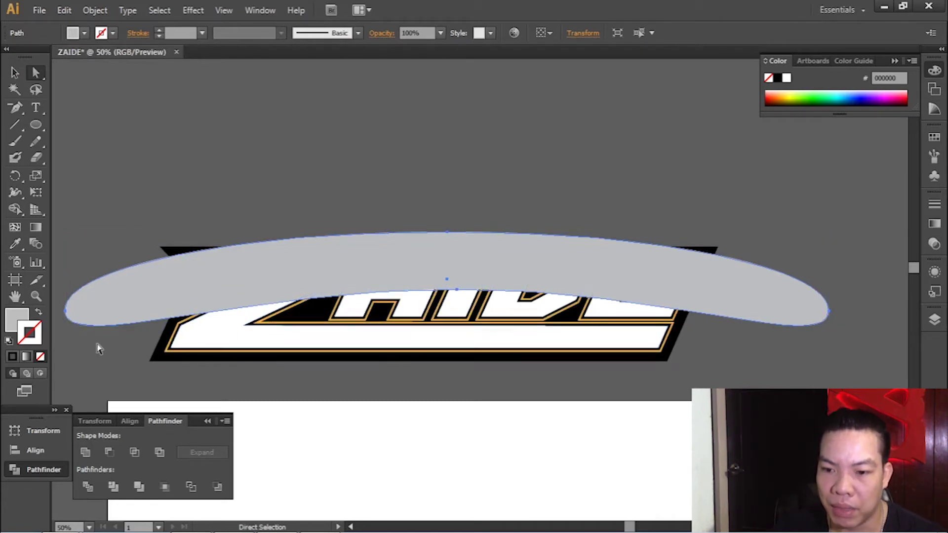
{"action": "left_click", "coordinate": [223, 349]}
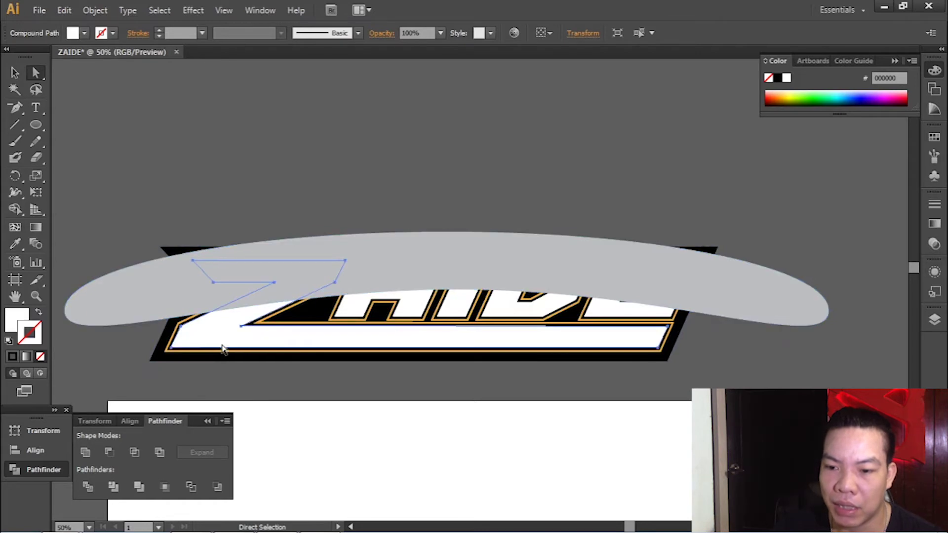
{"action": "left_click", "coordinate": [357, 311], "text": "shift"}
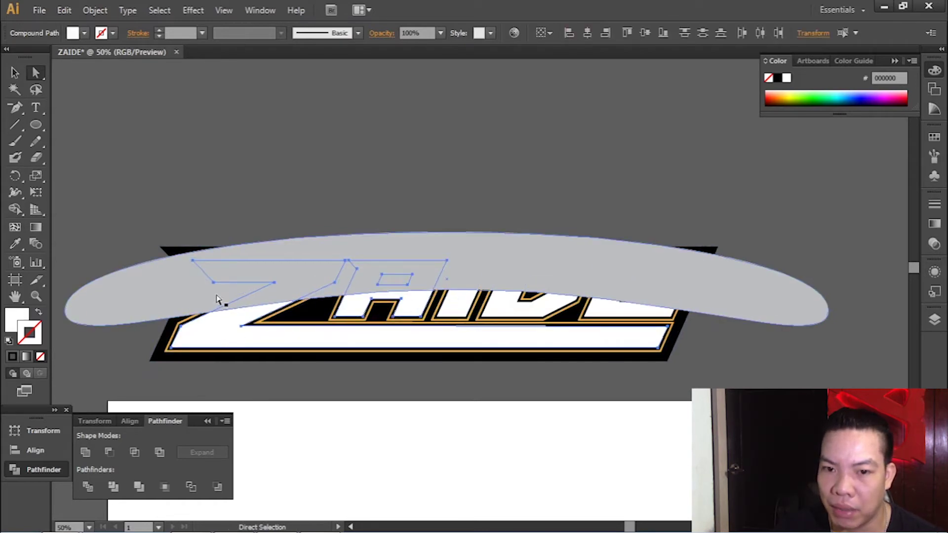
{"action": "left_click", "coordinate": [464, 305], "text": "shift"}
{"action": "left_click", "coordinate": [504, 311], "text": "shift"}
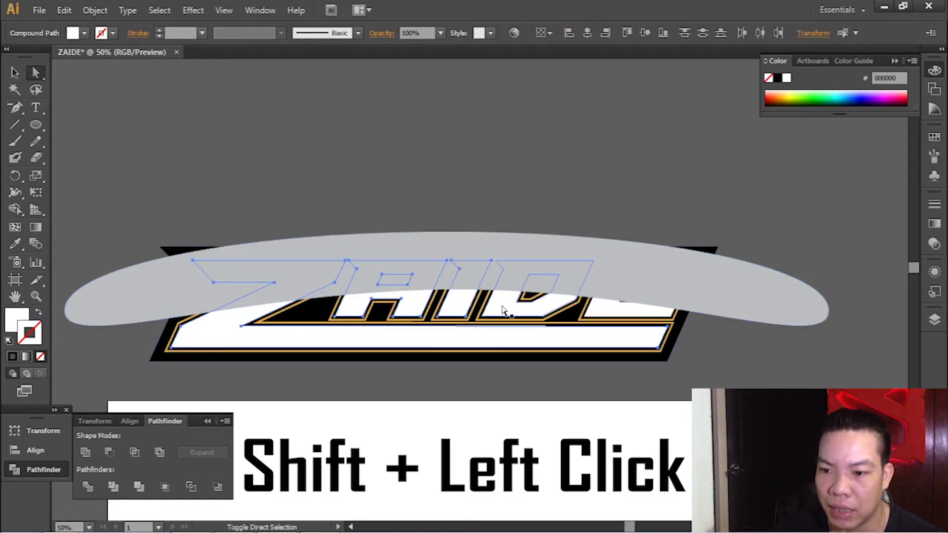
{"action": "left_click", "coordinate": [610, 318], "text": "shift"}
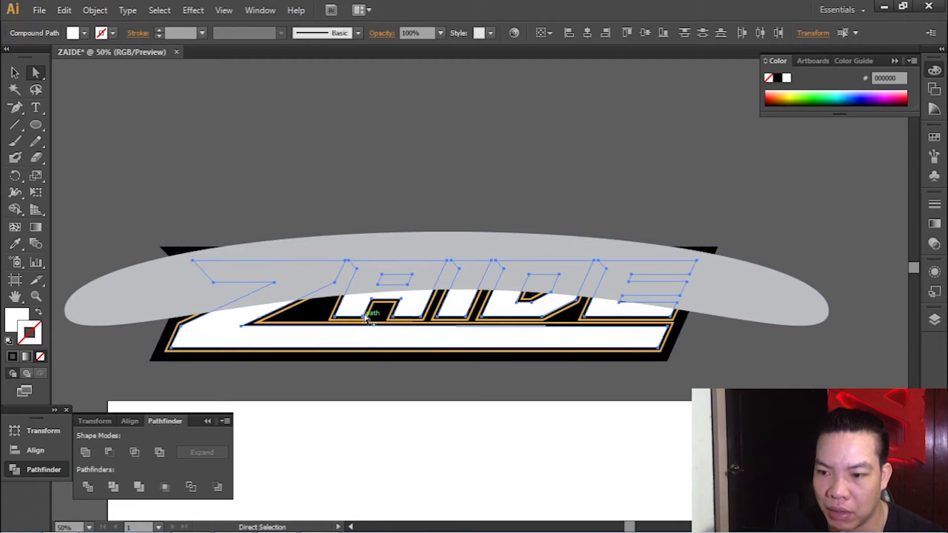
{"action": "key", "text": "ctrl+c"}
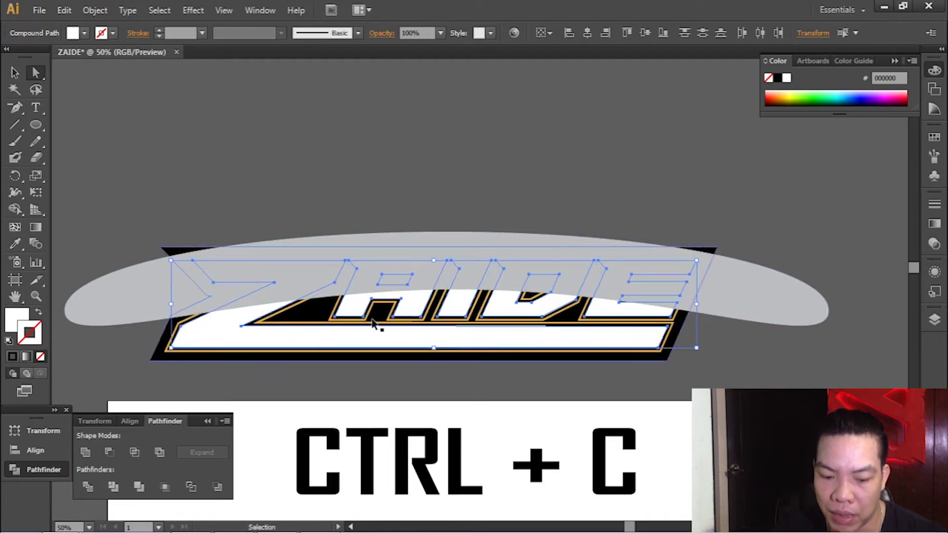
{"action": "key", "text": "ctrl+f"}
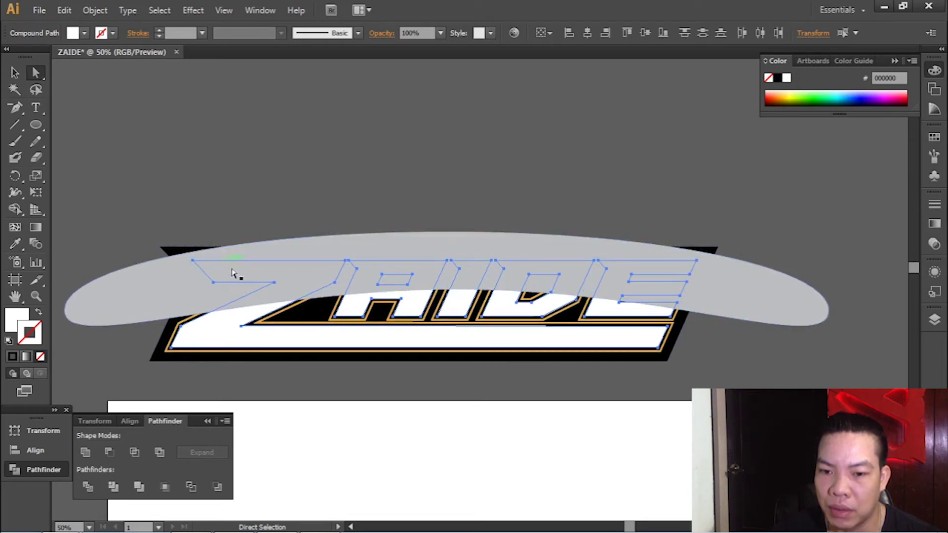
- Try moving the pasted Z and A below the logo, undo each move and deselect the letters
{"action": "left_click", "coordinate": [419, 386]}
{"action": "left_click", "coordinate": [318, 339]}
{"action": "left_click_drag", "start_coordinate": [317, 339], "coordinate": [331, 408]}
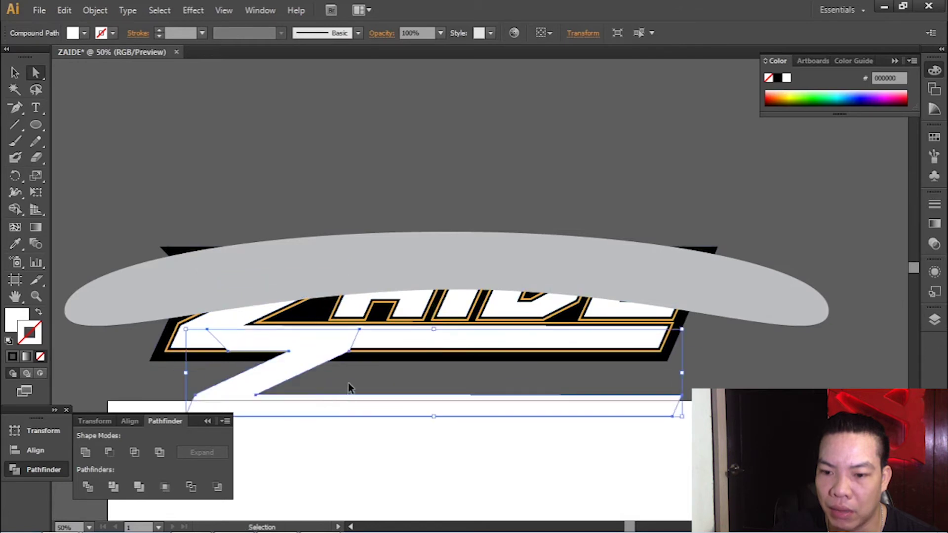
{"action": "key", "text": "ctrl+z"}
{"action": "left_click_drag", "start_coordinate": [434, 316], "coordinate": [444, 399]}
{"action": "key", "text": "ctrl+z"}
{"action": "key", "text": "a"}
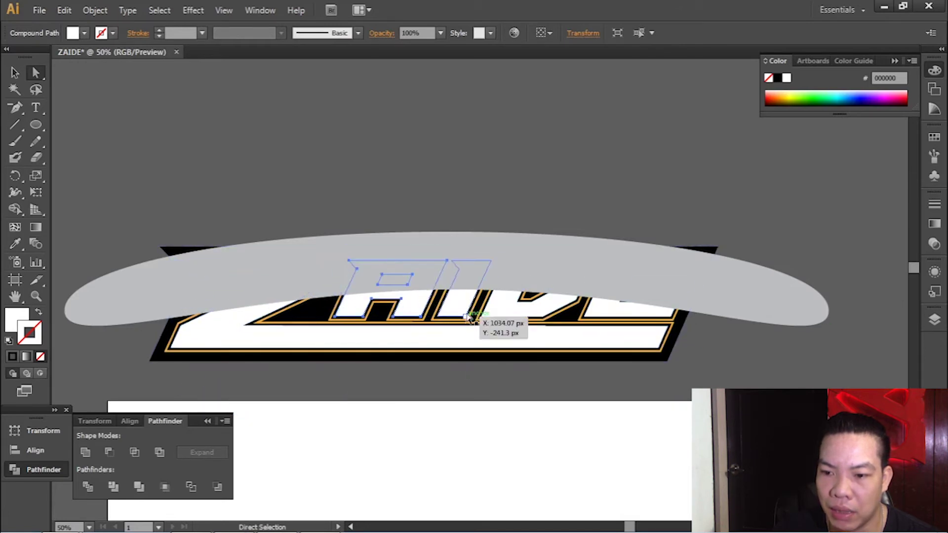
{"action": "left_click", "coordinate": [608, 342]}
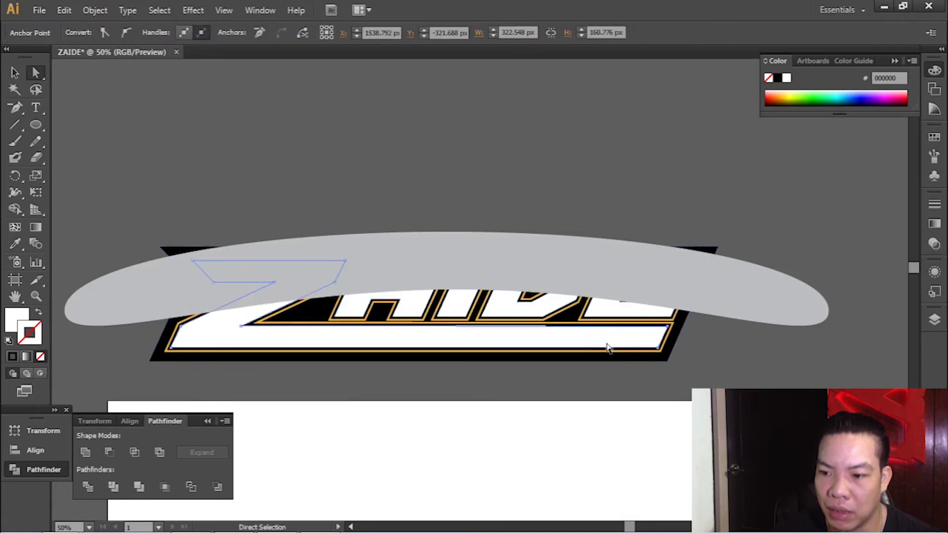
{"action": "left_click", "coordinate": [425, 267]}
{"action": "left_click", "coordinate": [193, 174]}
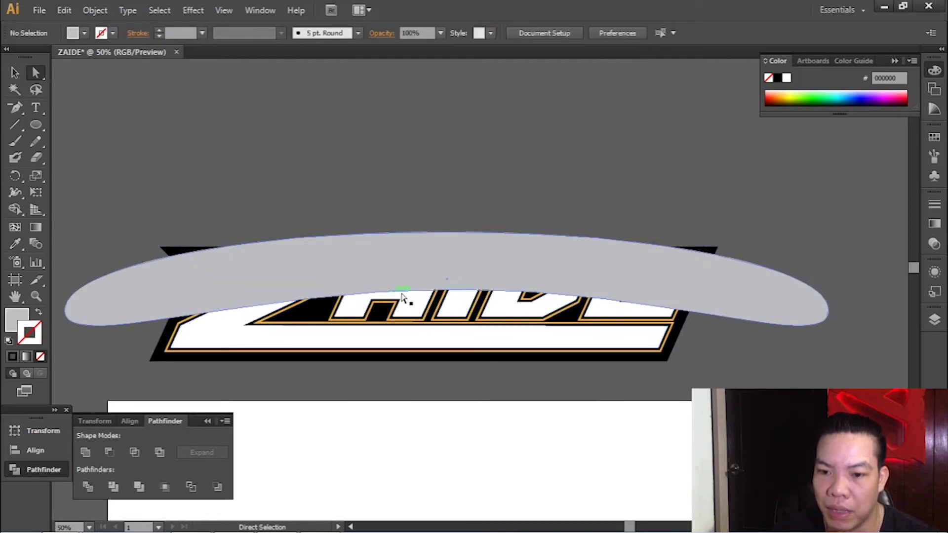
- Copy the gray arch shape and paste the copy in front
{"action": "left_click", "coordinate": [401, 273]}
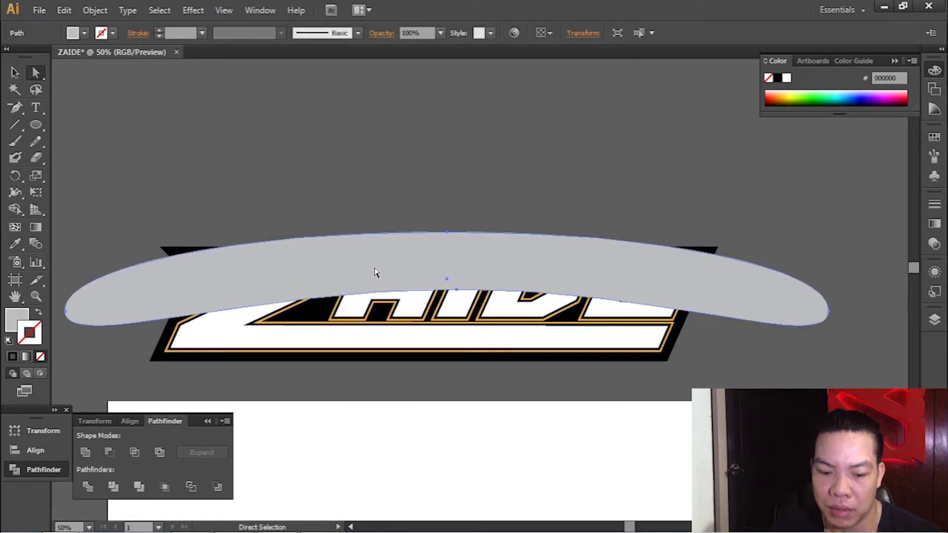
{"action": "left_click", "coordinate": [15, 78]}
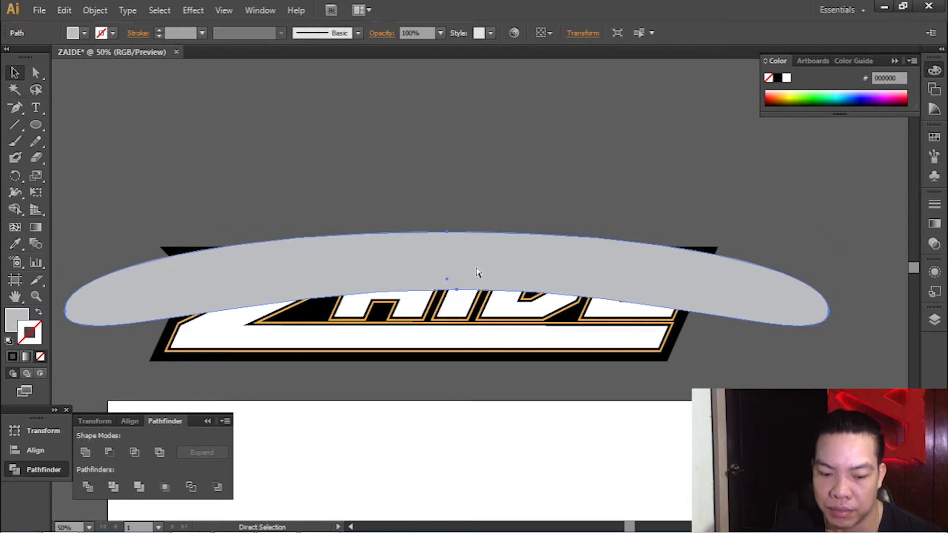
{"action": "key", "text": "ctrl+c"}
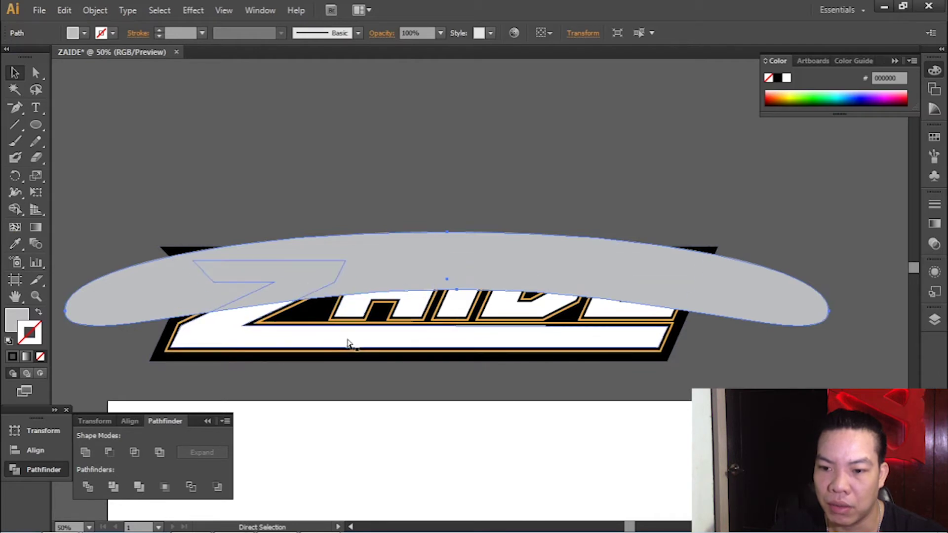
{"action": "left_click", "coordinate": [314, 309], "text": "shift"}
{"action": "key", "text": "ctrl+c"}
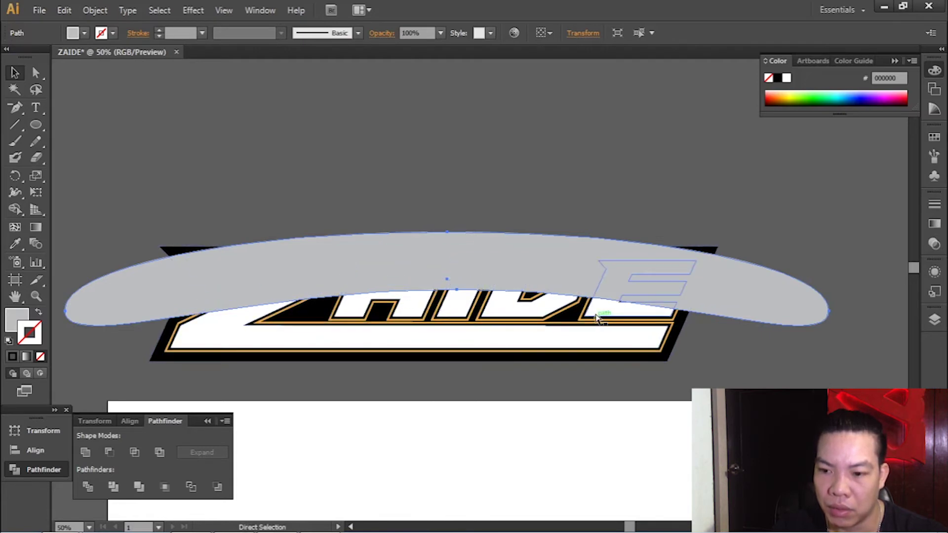
{"action": "key", "text": "ctrl+c"}
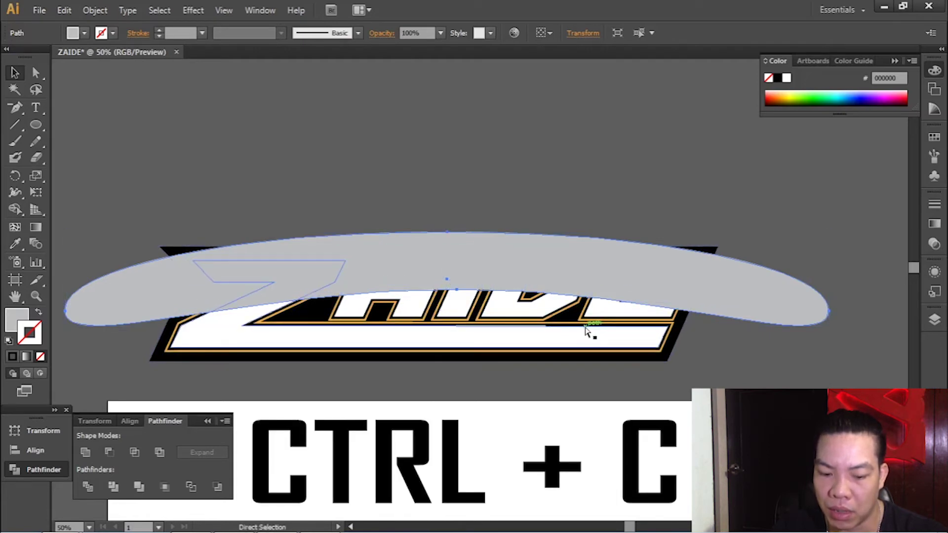
{"action": "key", "text": "ctrl+f"}
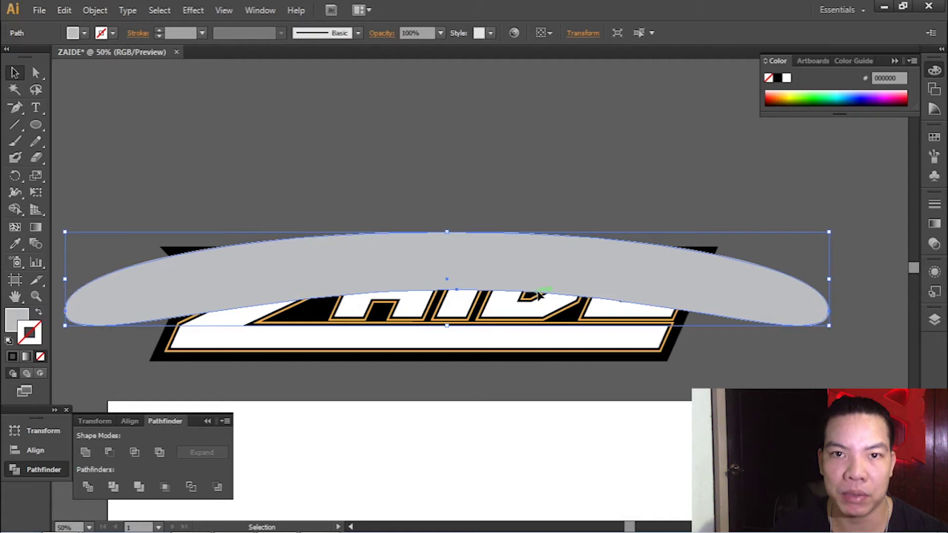
{"action": "key", "text": "ctrl+minus"}
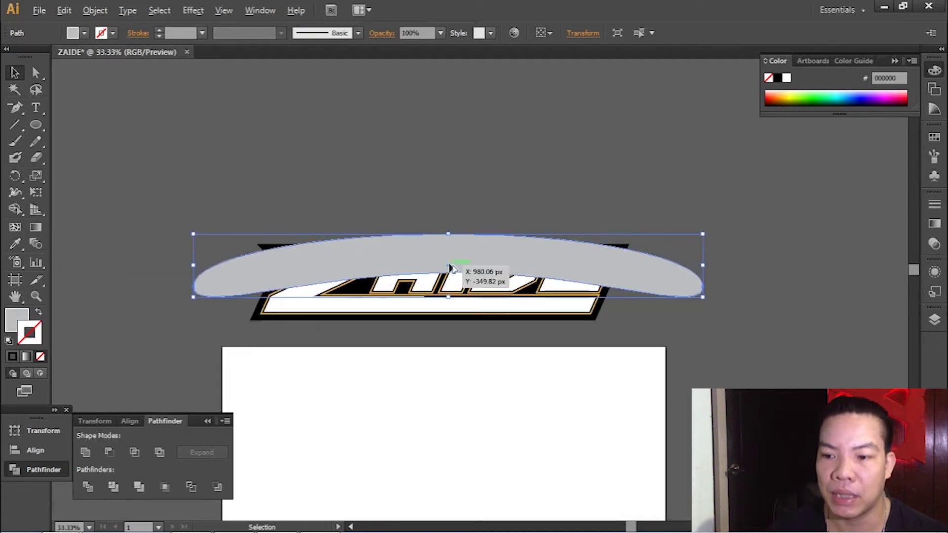
- Select the pasted white Z together with the gray arch and subtract the arch from it with Minus Front
{"action": "key", "text": "ctrl+plus"}
{"action": "left_click", "coordinate": [403, 151]}
{"action": "left_click", "coordinate": [462, 261]}
{"action": "left_click", "coordinate": [326, 221]}
{"action": "left_click", "coordinate": [323, 253]}
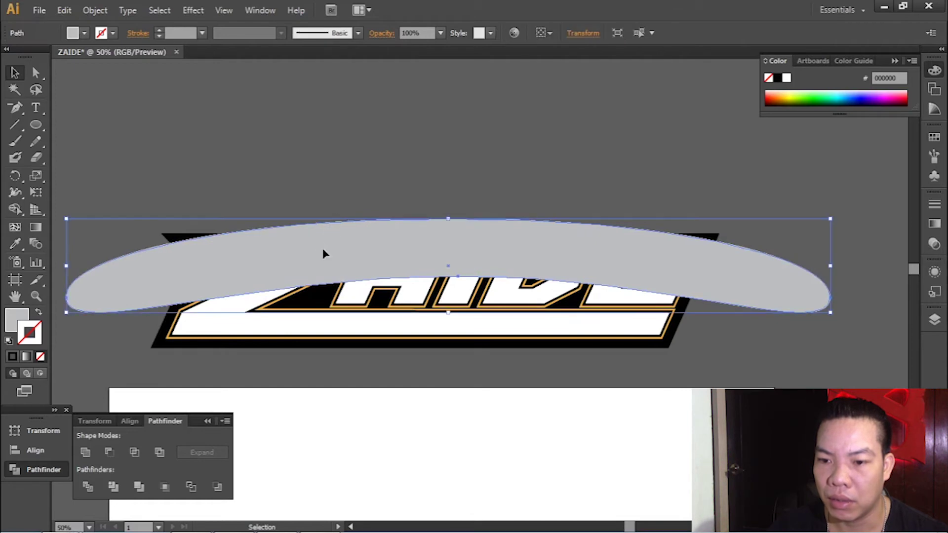
{"action": "left_click", "coordinate": [282, 185]}
{"action": "left_click", "coordinate": [296, 265]}
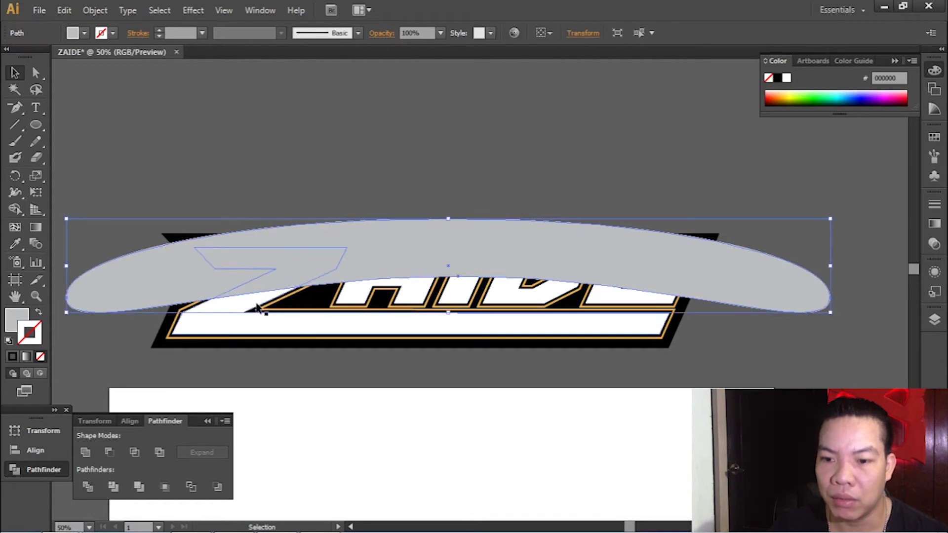
{"action": "left_click", "coordinate": [277, 185]}
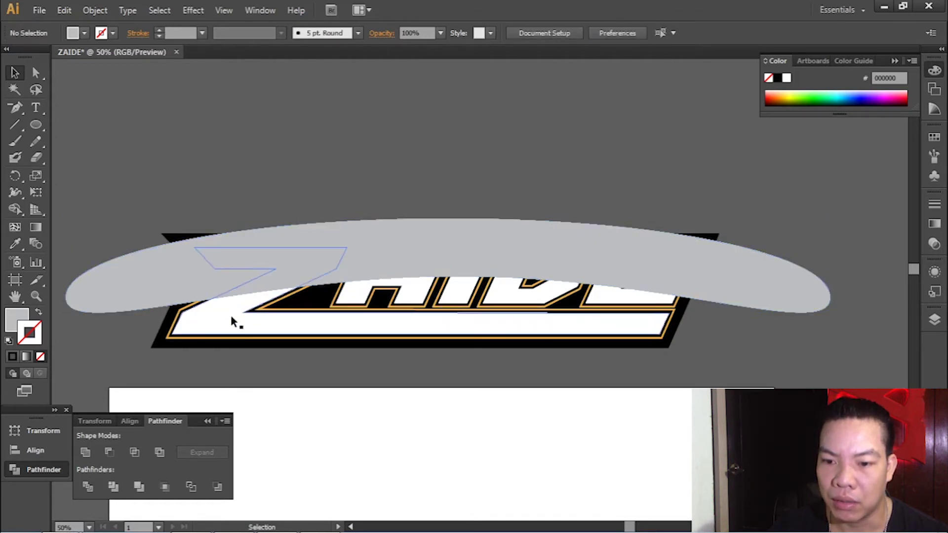
{"action": "left_click", "coordinate": [235, 319]}
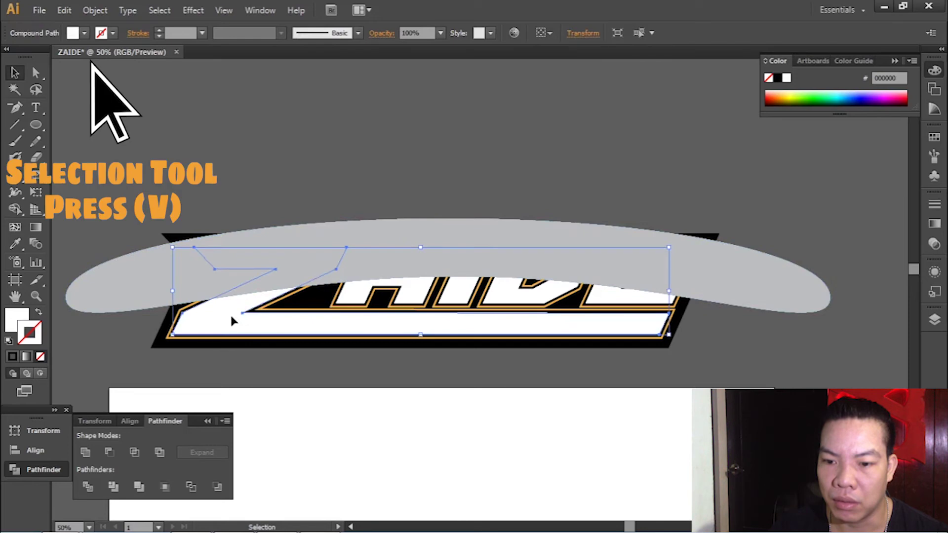
{"action": "left_click", "coordinate": [390, 237], "text": "shift"}
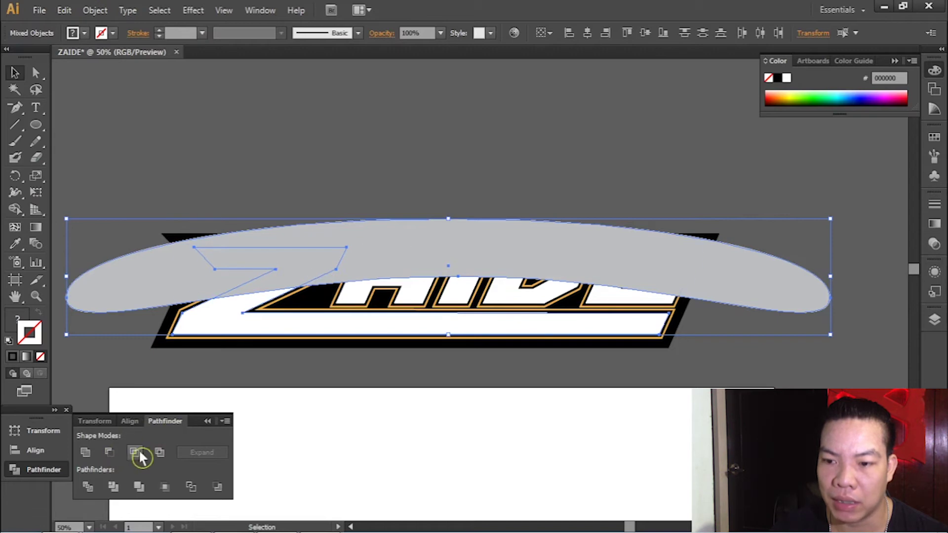
{"action": "left_click", "coordinate": [113, 455]}
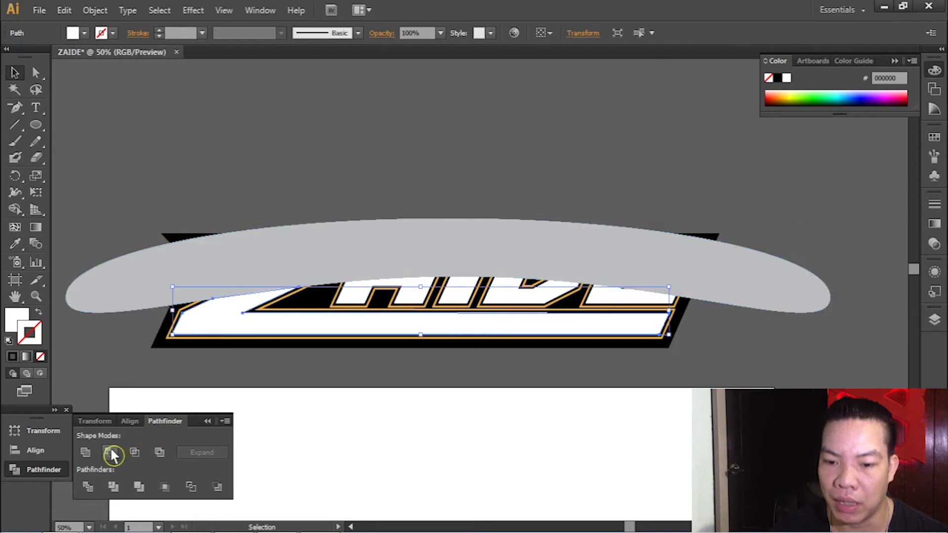
- Try moving the trimmed Z piece below the logo and undo the move
{"action": "left_click", "coordinate": [347, 157]}
{"action": "left_click_drag", "start_coordinate": [236, 322], "coordinate": [235, 398]}
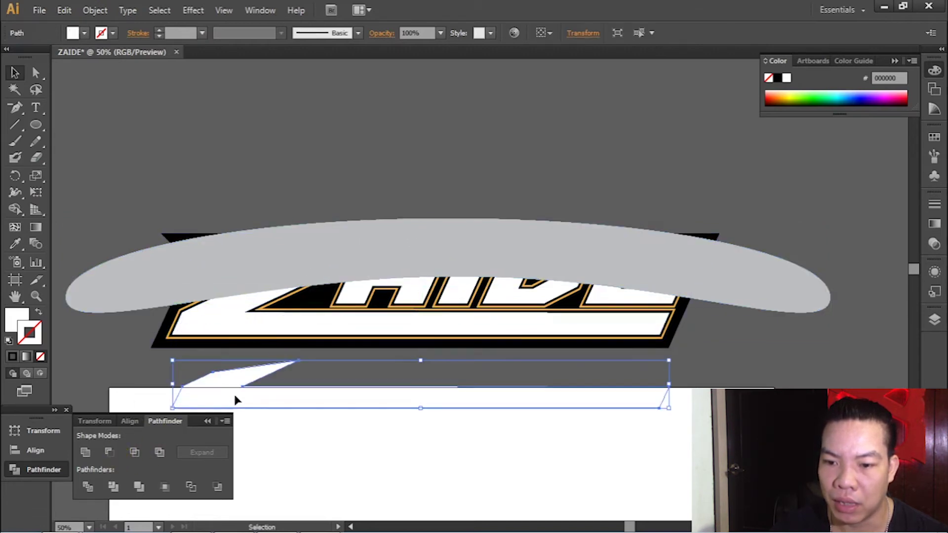
{"action": "key", "text": "ctrl+z"}
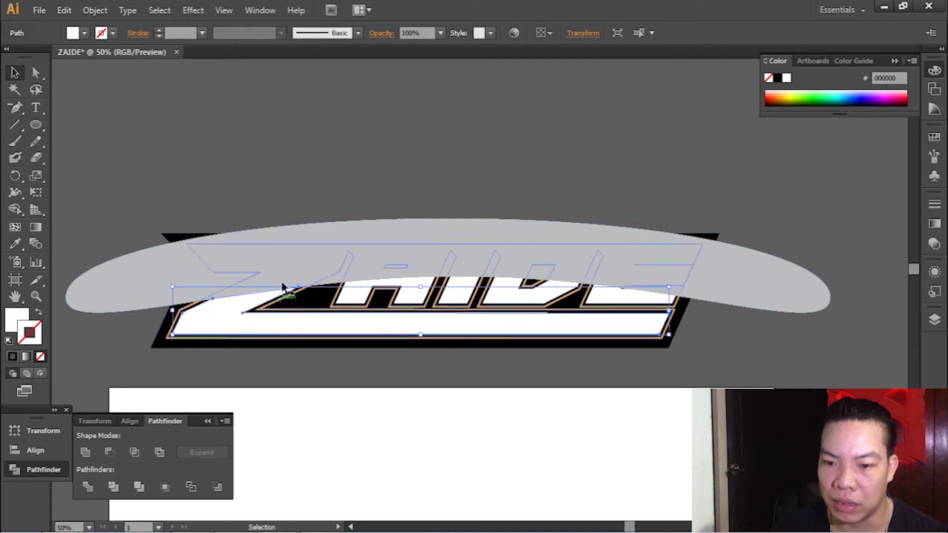
- Subtract a gray arch from the pasted A and another from the pasted I, using Minus Front for each
{"action": "left_click", "coordinate": [336, 251]}
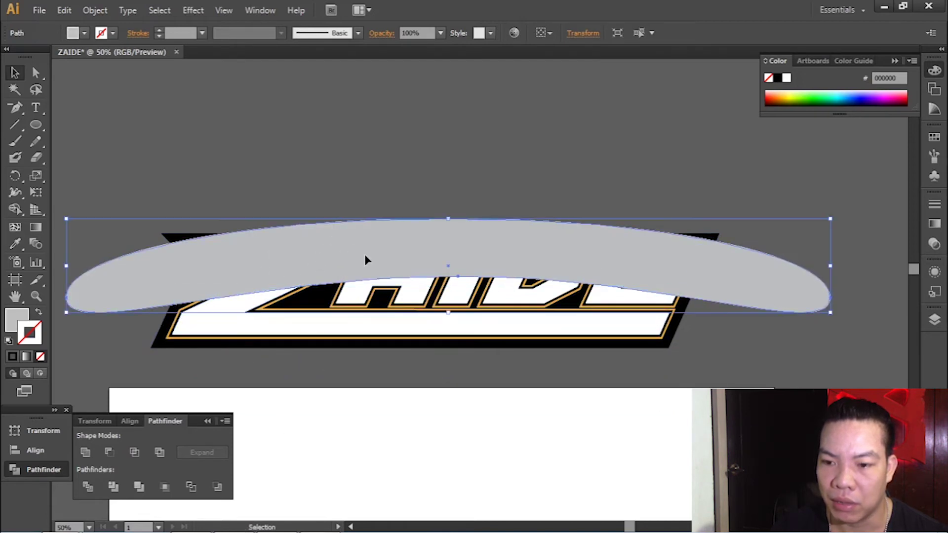
{"action": "left_click", "coordinate": [444, 269], "text": "ctrl"}
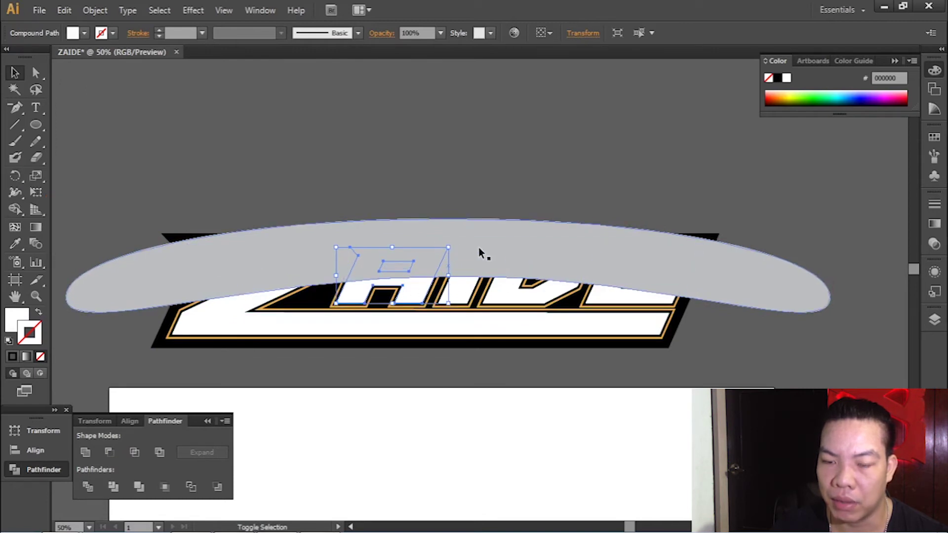
{"action": "left_click", "coordinate": [498, 258], "text": "shift"}
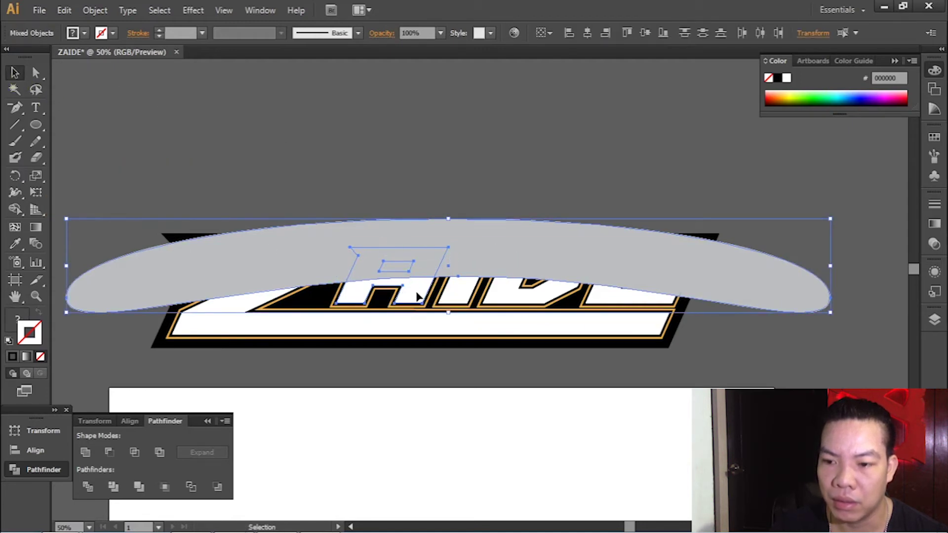
{"action": "left_click", "coordinate": [111, 458]}
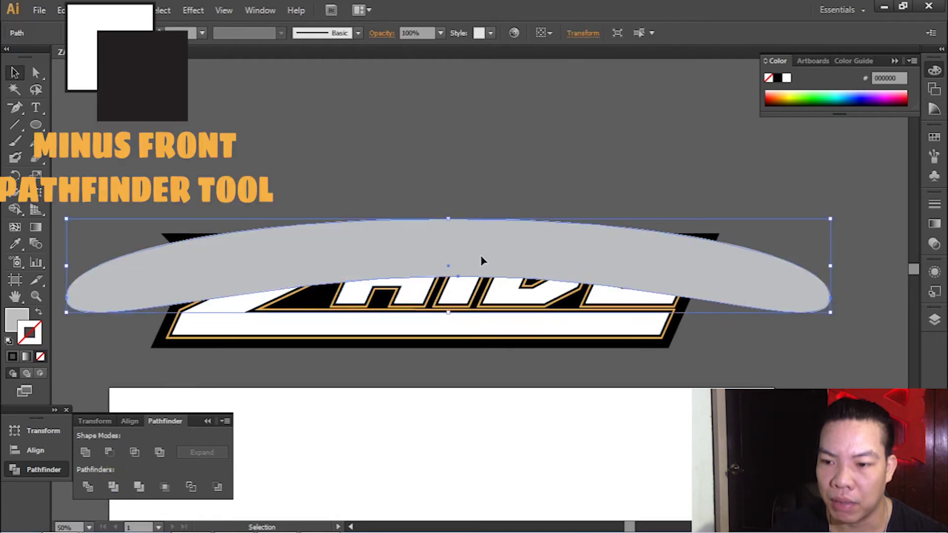
{"action": "key", "text": "ctrl+z"}
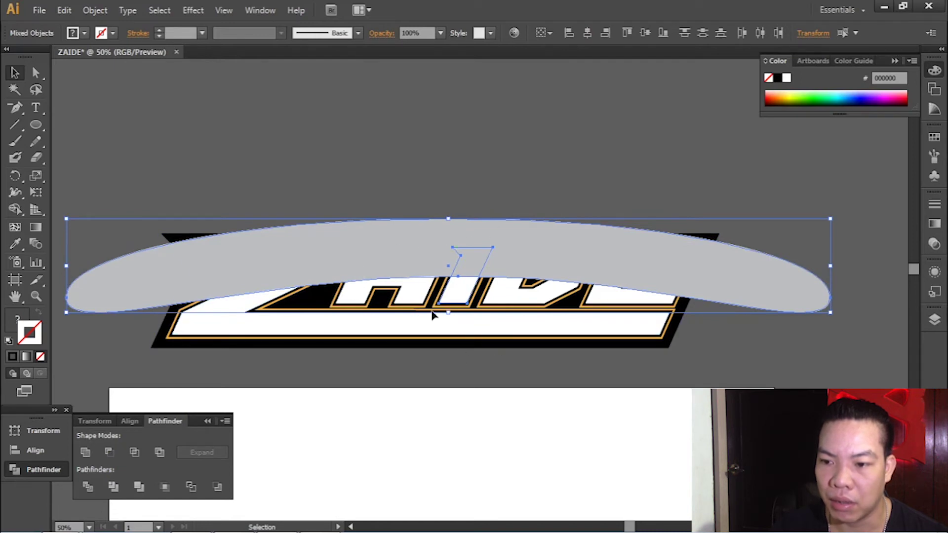
{"action": "left_click", "coordinate": [110, 454]}
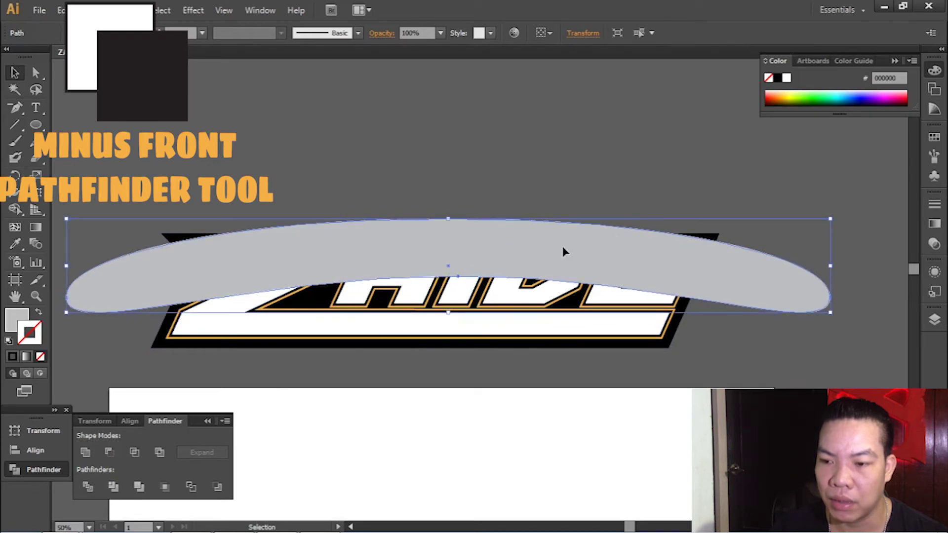
- Add the pasted D to the arch selection and cut the arch out of it with Minus Front
{"action": "left_click", "coordinate": [510, 289], "text": "shift"}
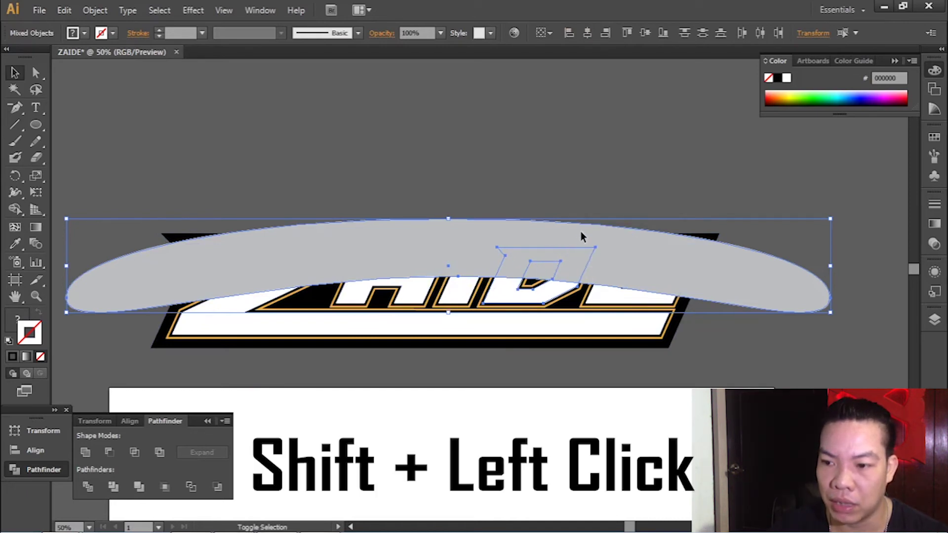
{"action": "left_click", "coordinate": [110, 452]}
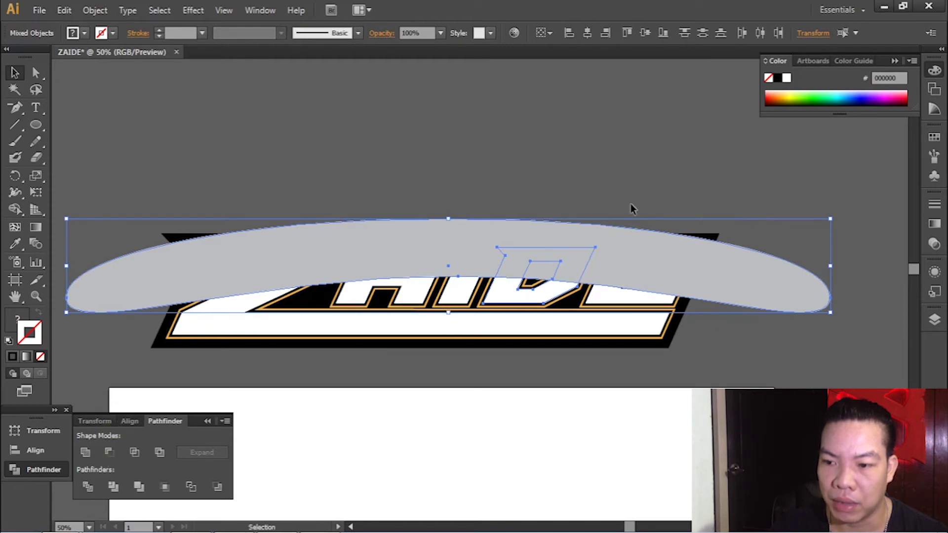
{"action": "left_click", "coordinate": [114, 458]}
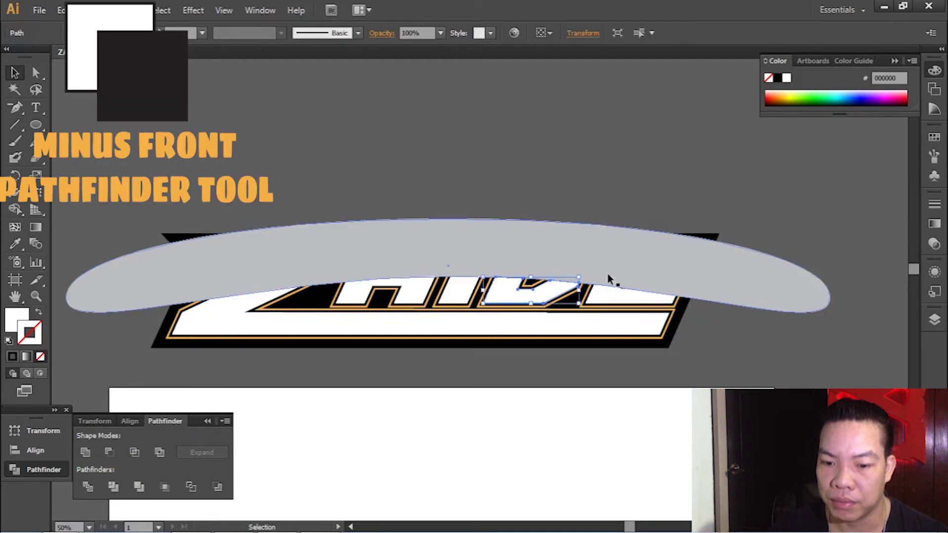
- Select a gray arch with the pasted E, subtract the arch with Minus Front and deselect
{"action": "left_click", "coordinate": [651, 185]}
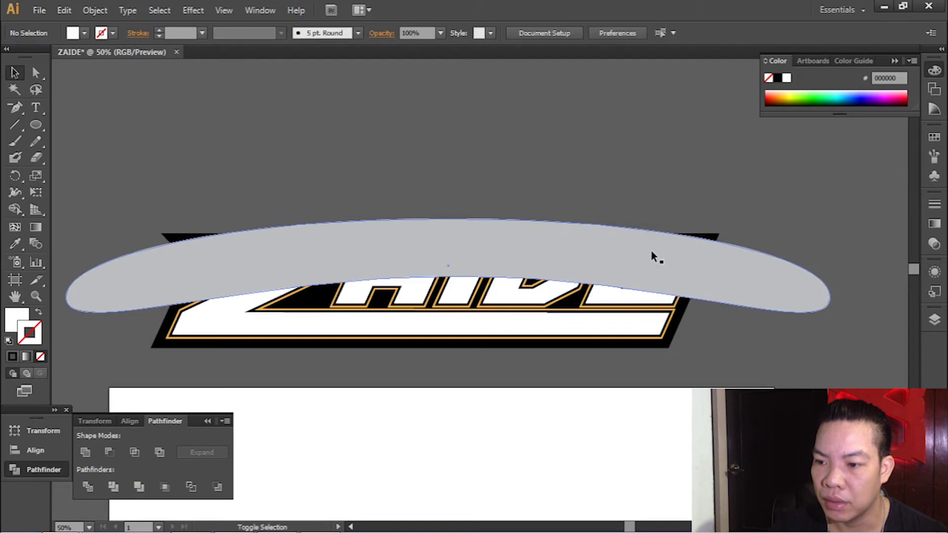
{"action": "left_click", "coordinate": [646, 254]}
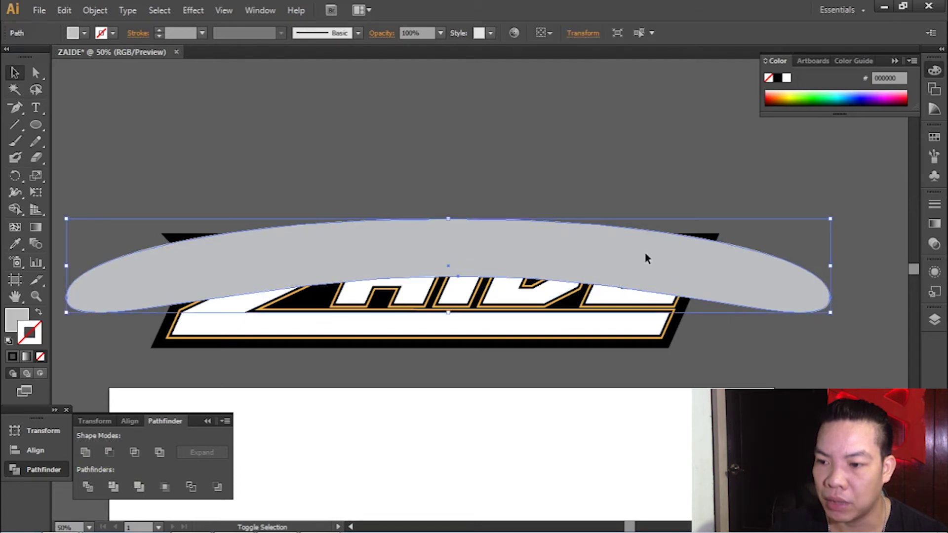
{"action": "left_click", "coordinate": [612, 301], "text": "shift"}
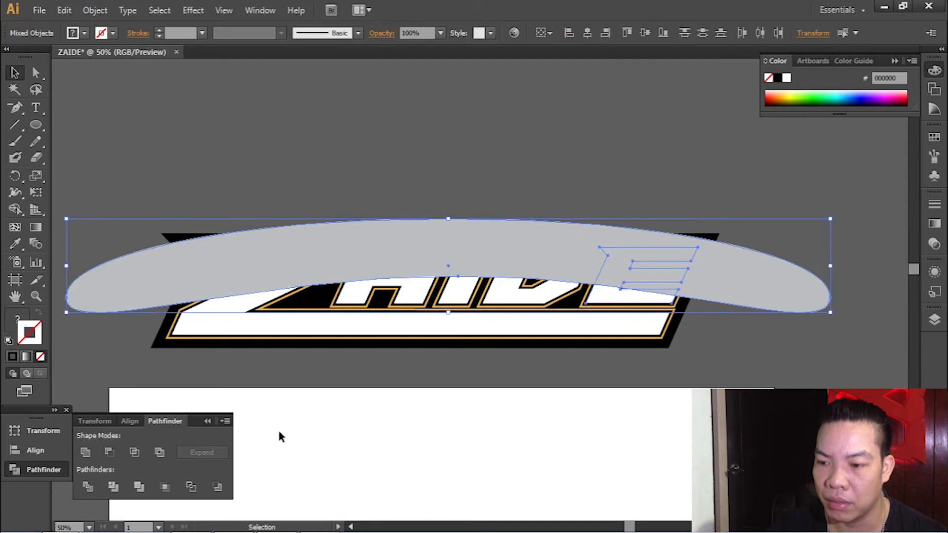
{"action": "left_click", "coordinate": [112, 456]}
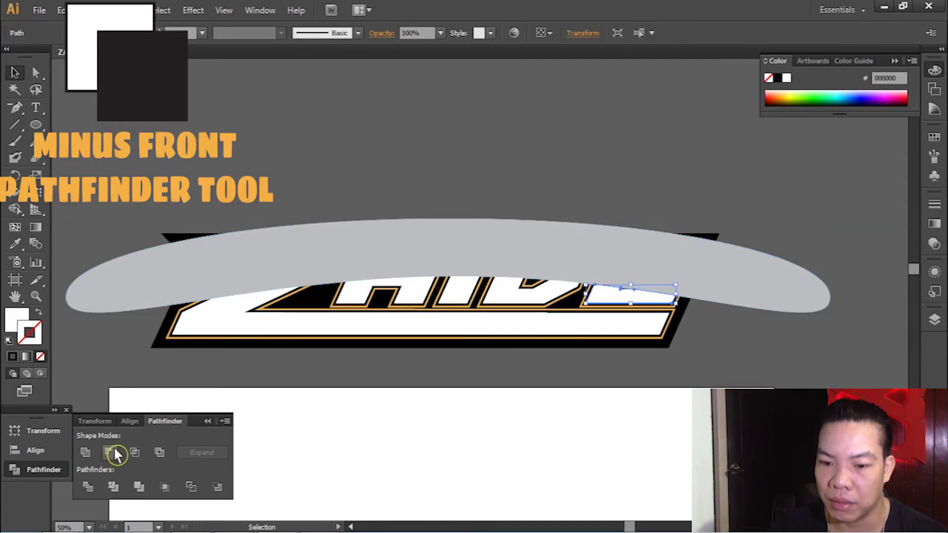
{"action": "left_click", "coordinate": [510, 210]}
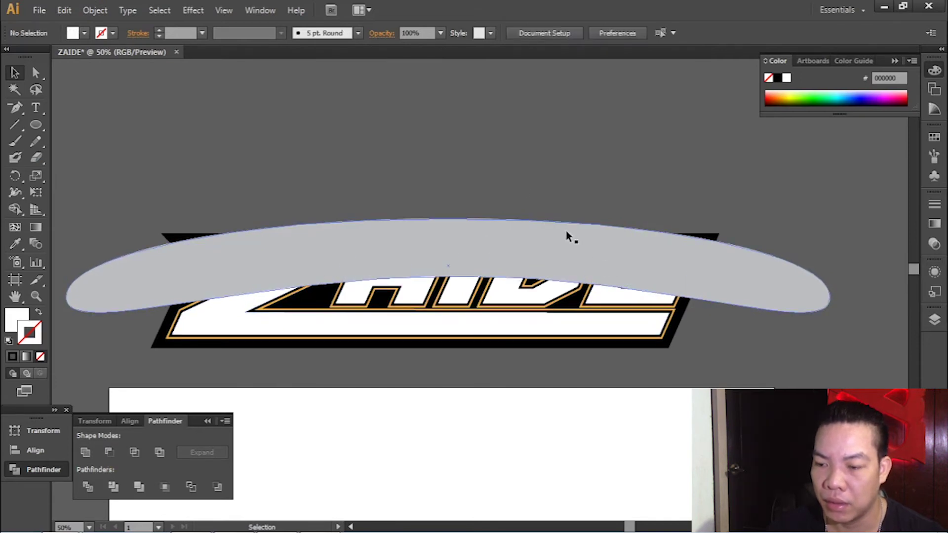
- Move the leftover gray arch shapes off the letters to the empty area above the logo
{"action": "key", "text": "ctrl+minus"}
{"action": "left_click_drag", "start_coordinate": [505, 258], "coordinate": [504, 140]}
{"action": "left_click", "coordinate": [536, 250]}
{"action": "key", "text": "Delete"}
{"action": "left_click", "coordinate": [499, 137]}
{"action": "left_click_drag", "start_coordinate": [500, 139], "coordinate": [514, 166]}
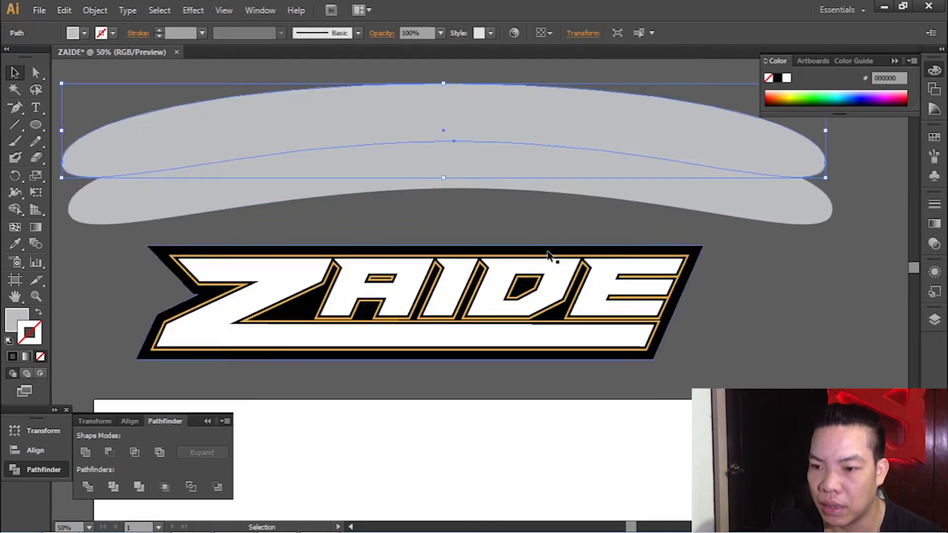
{"action": "left_click", "coordinate": [598, 301]}
{"action": "left_click", "coordinate": [472, 304], "text": "shift"}
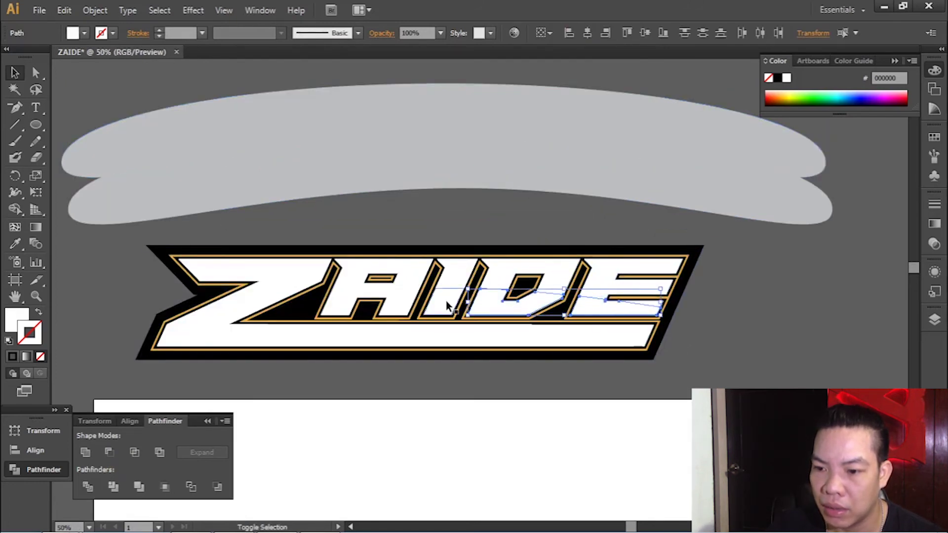
{"action": "left_click", "coordinate": [446, 300], "text": "shift"}
{"action": "left_click", "coordinate": [405, 304], "text": "shift"}
{"action": "left_click", "coordinate": [255, 309], "text": "shift"}
{"action": "left_click", "coordinate": [218, 324], "text": "shift"}
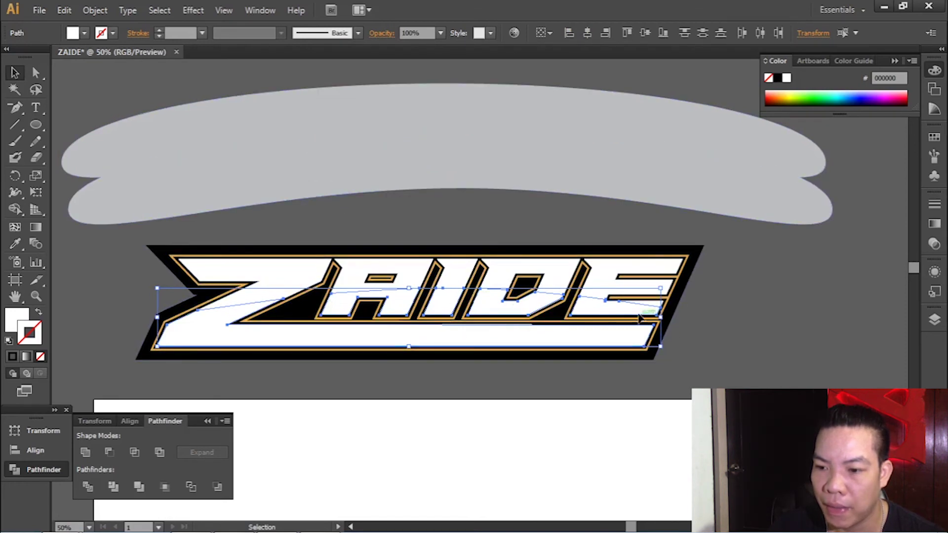
{"action": "left_click", "coordinate": [724, 316]}
- Select the trimmed lower pieces of all five letters and recolor them with the arch's light gray using the Eyedropper
{"action": "left_click", "coordinate": [601, 314]}
{"action": "left_click", "coordinate": [531, 311], "text": "shift"}
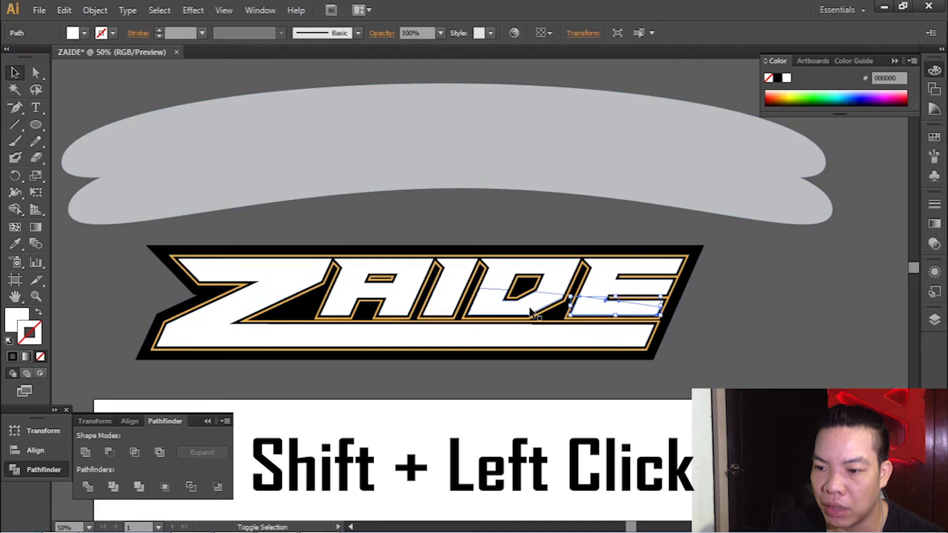
{"action": "left_click", "coordinate": [469, 310], "text": "shift"}
{"action": "left_click", "coordinate": [440, 305], "text": "shift"}
{"action": "left_click", "coordinate": [259, 305], "text": "shift"}
{"action": "left_click", "coordinate": [225, 319], "text": "shift"}
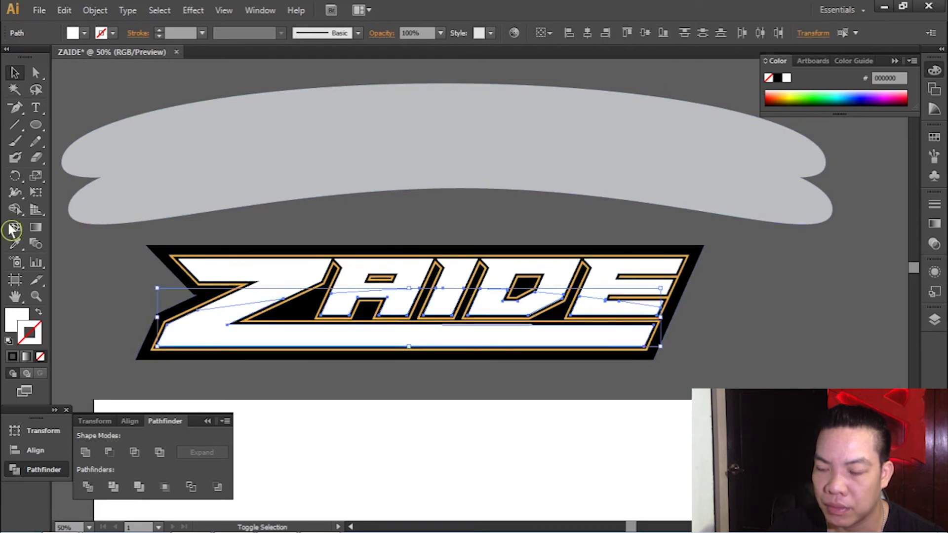
{"action": "left_click", "coordinate": [16, 246]}
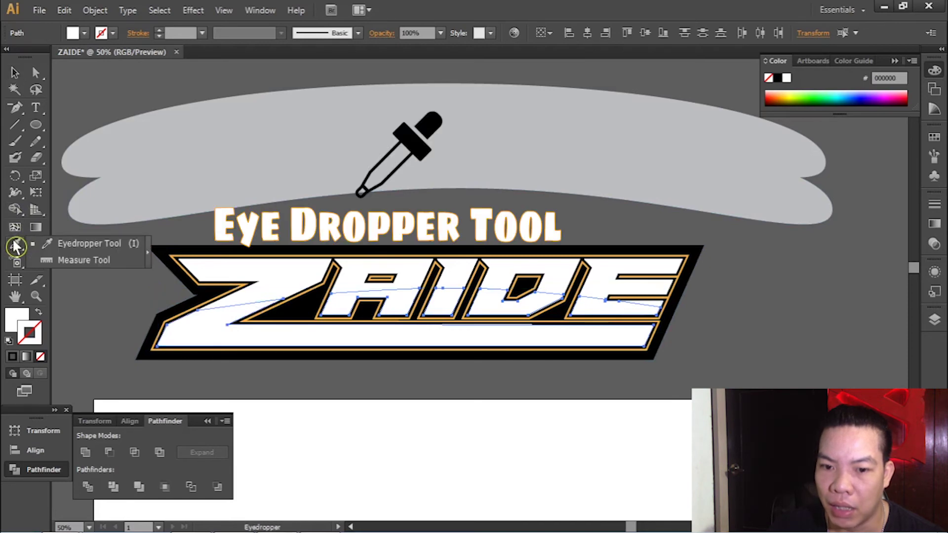
{"action": "left_click", "coordinate": [406, 125]}
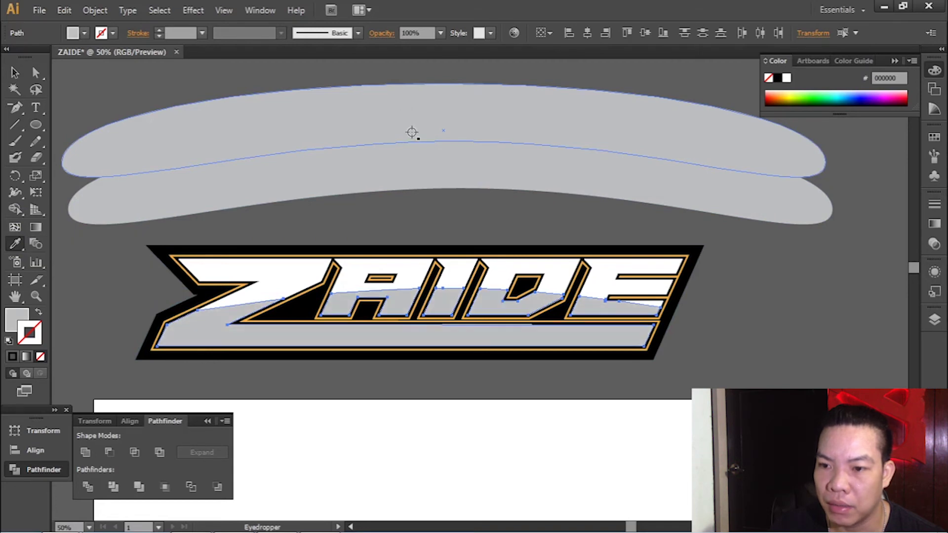
{"action": "key", "text": "v"}
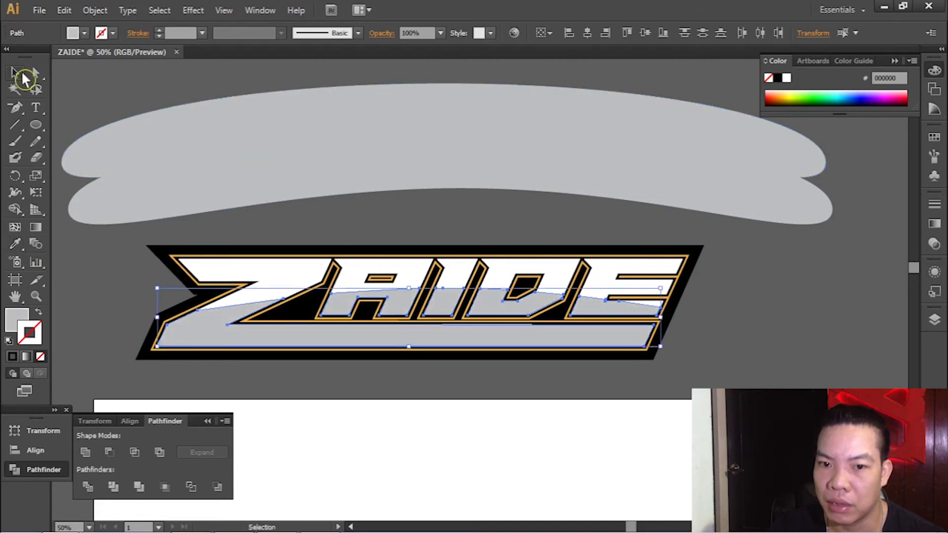
- Delete both leftover gray arches above the logo
{"action": "left_click", "coordinate": [455, 163]}
{"action": "key", "text": "Delete"}
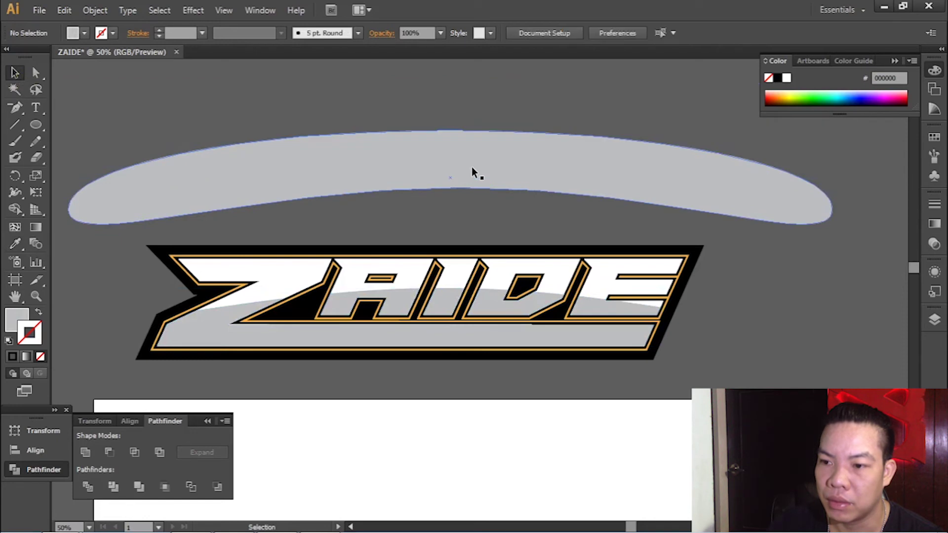
{"action": "left_click", "coordinate": [473, 169]}
{"action": "key", "text": "Delete"}
- Examine the gray shading across the lower part of the letters at several magnifications
{"action": "scroll", "coordinate": [534, 301], "scroll_direction": "down", "scroll_amount": 2}
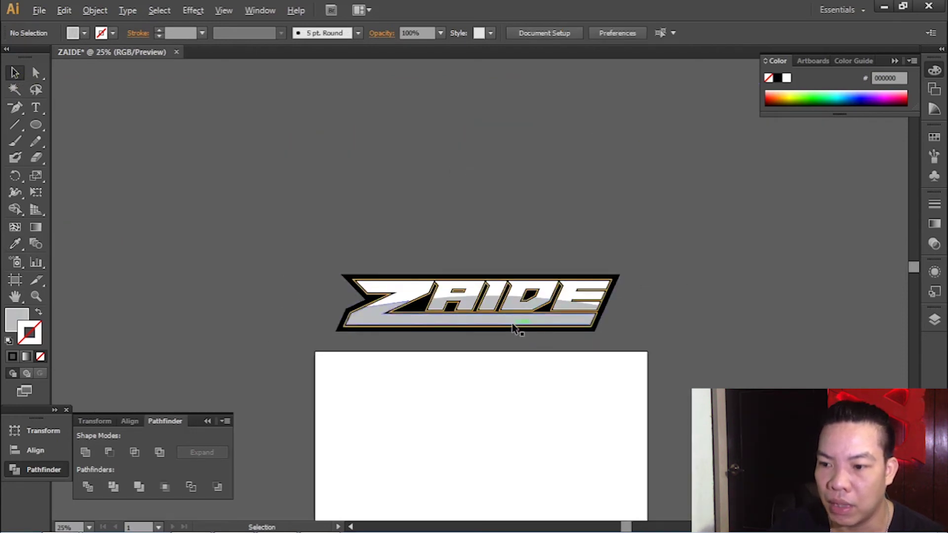
{"action": "scroll", "coordinate": [511, 323], "scroll_direction": "up", "scroll_amount": 2}
{"action": "scroll", "coordinate": [568, 294], "scroll_direction": "down", "scroll_amount": 2}
{"action": "scroll", "coordinate": [600, 336], "scroll_direction": "up", "scroll_amount": 2}
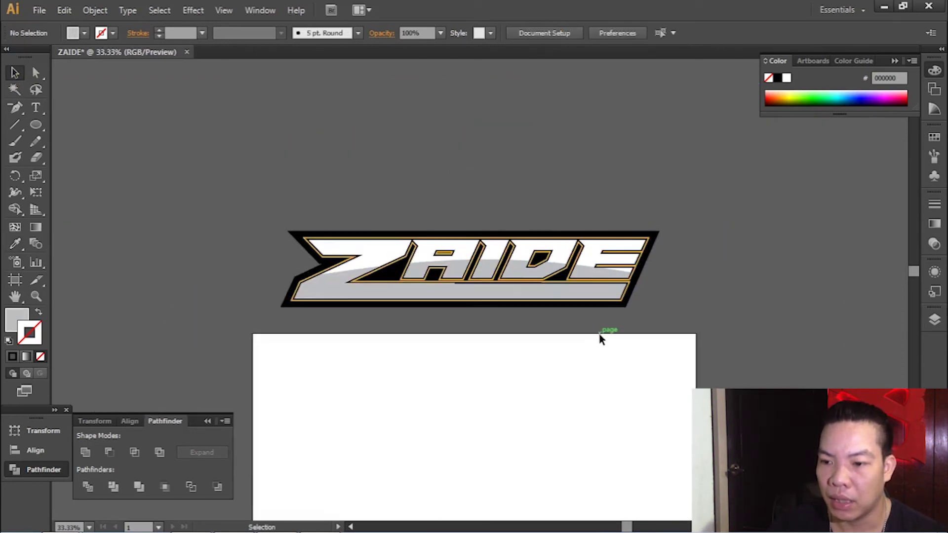
{"action": "left_click", "coordinate": [203, 259]}
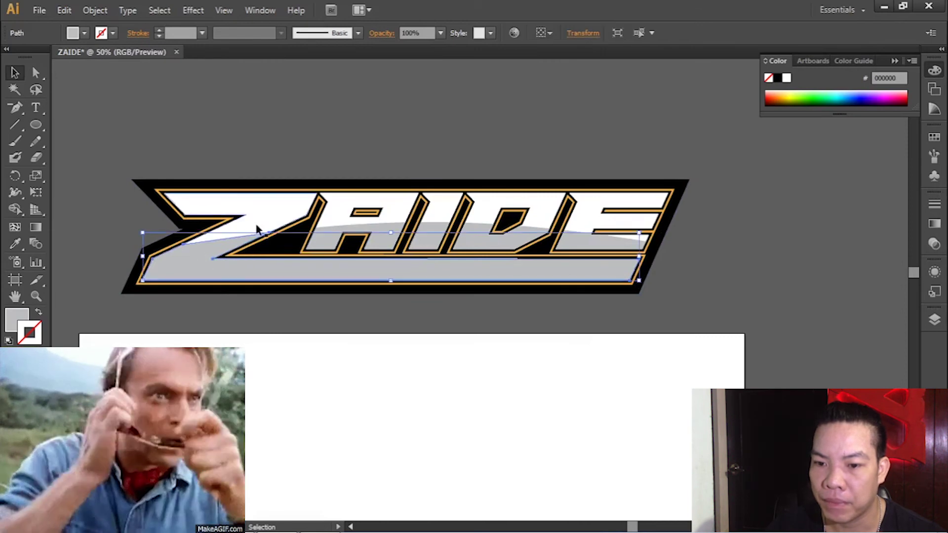
{"action": "scroll", "coordinate": [511, 210], "scroll_direction": "up", "scroll_amount": 1}
{"action": "left_click", "coordinate": [501, 150]}
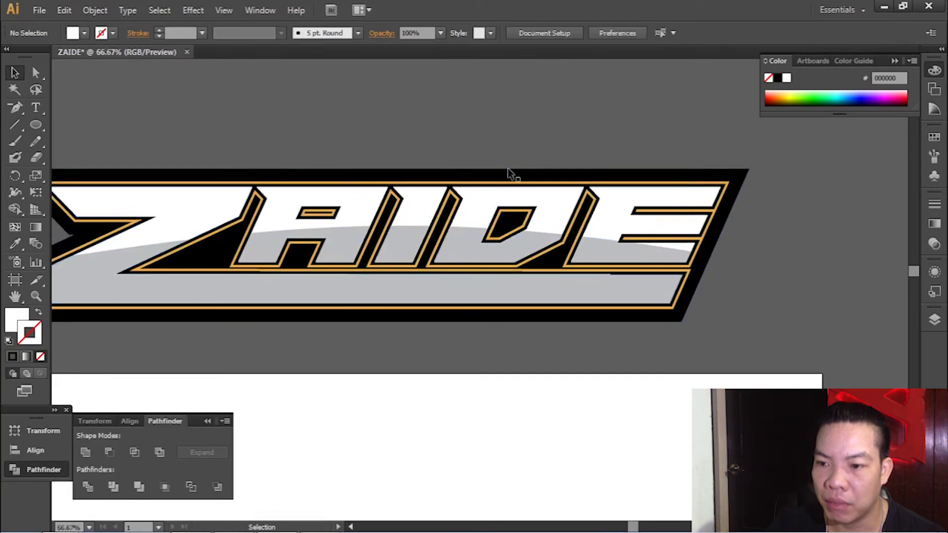
- Select the white shapes of all five letters and give them a 3 pt white stroke
{"action": "left_click", "coordinate": [204, 206]}
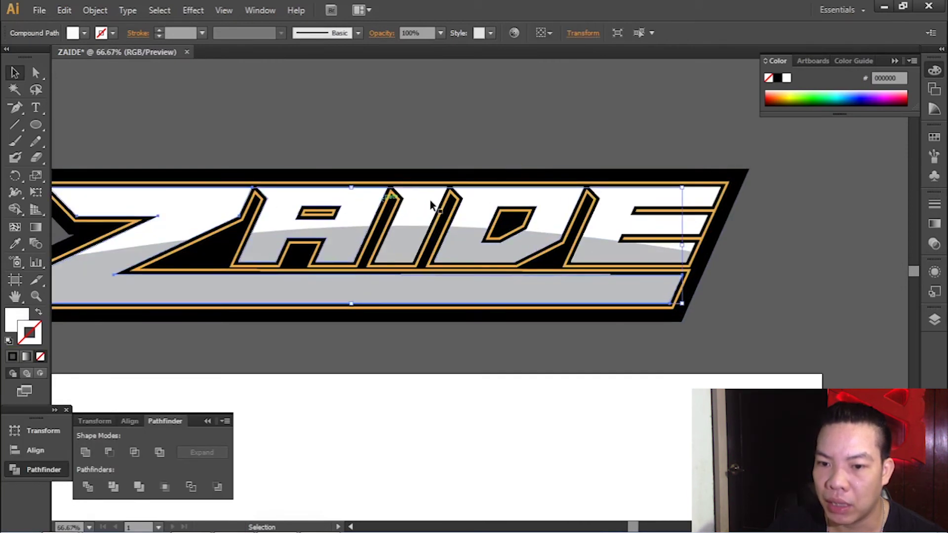
{"action": "left_click", "coordinate": [334, 198], "text": "shift"}
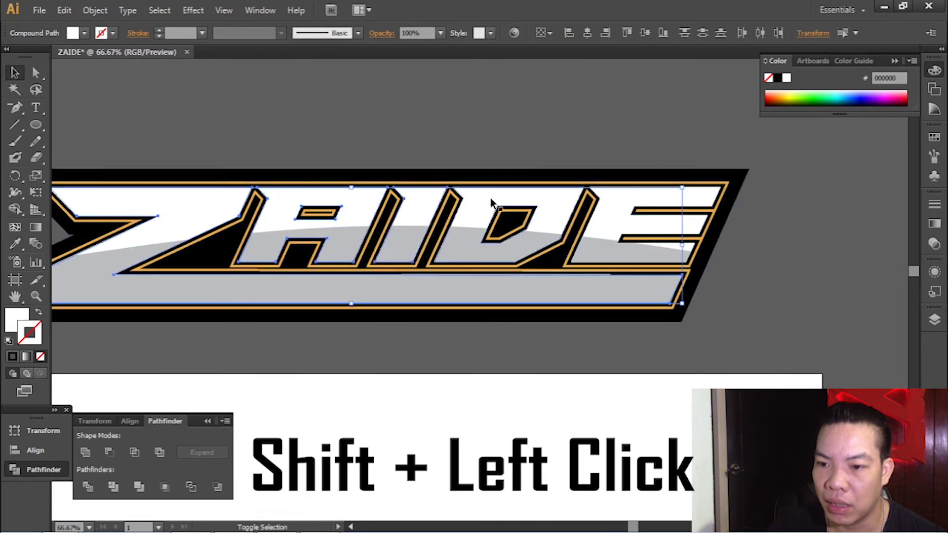
{"action": "scroll", "coordinate": [341, 178], "scroll_direction": "down", "scroll_amount": 1}
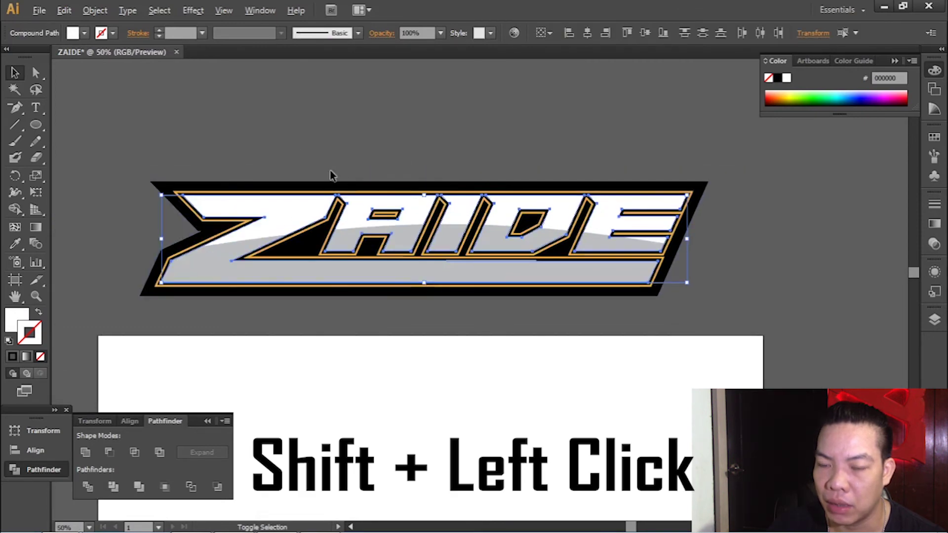
{"action": "left_click", "coordinate": [113, 33]}
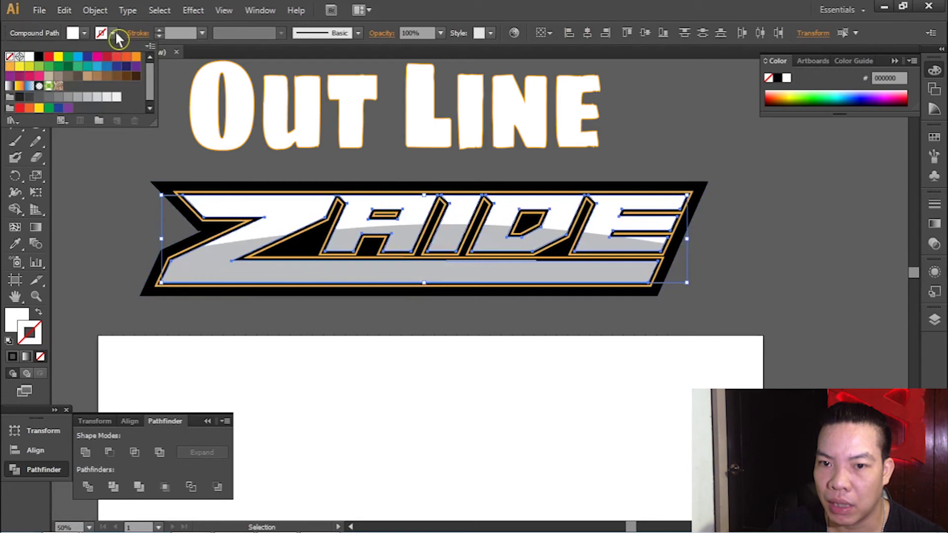
{"action": "left_click", "coordinate": [30, 57]}
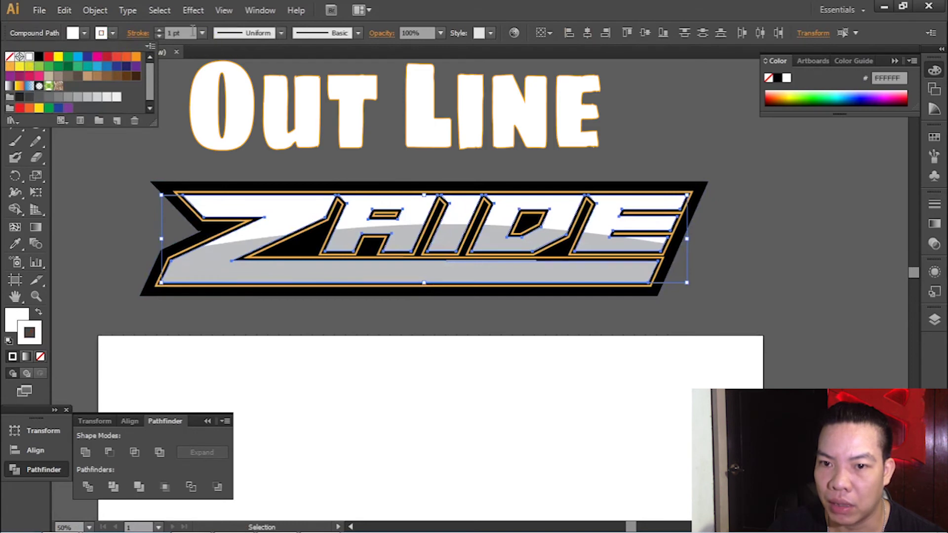
{"action": "left_click", "coordinate": [205, 39]}
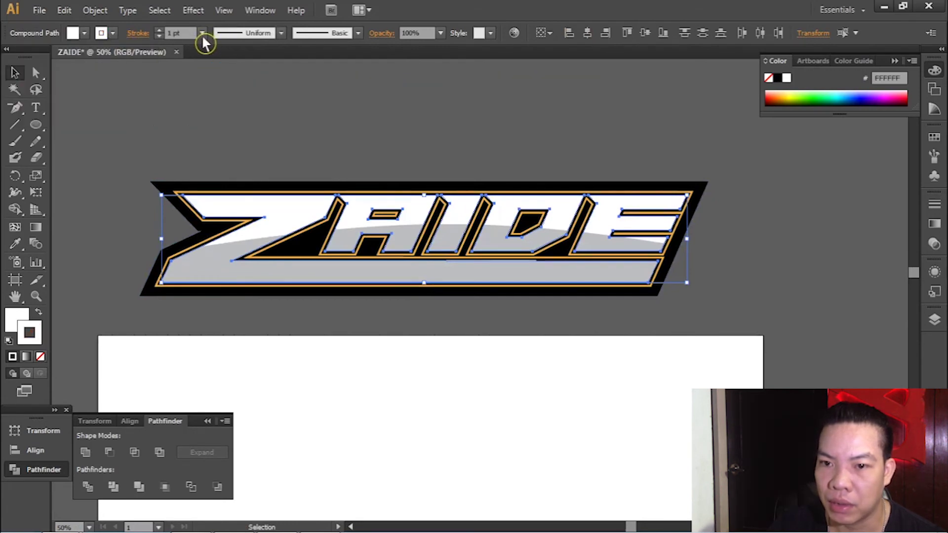
{"action": "left_click", "coordinate": [203, 32]}
{"action": "left_click", "coordinate": [218, 122]}
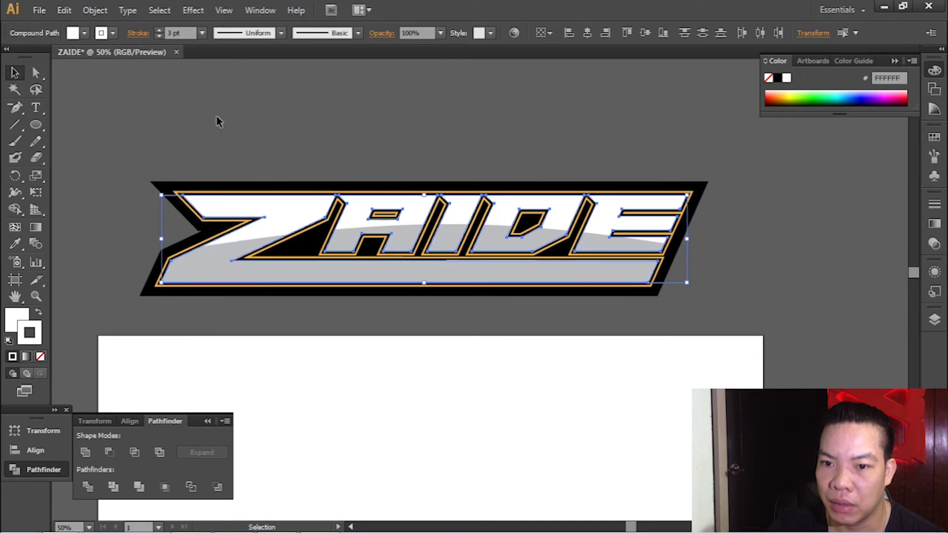
- Select the gray lower pieces of all five letters and give them a 3 pt white stroke
{"action": "left_click", "coordinate": [337, 239], "text": "shift"}
{"action": "left_click", "coordinate": [342, 241], "text": "shift"}
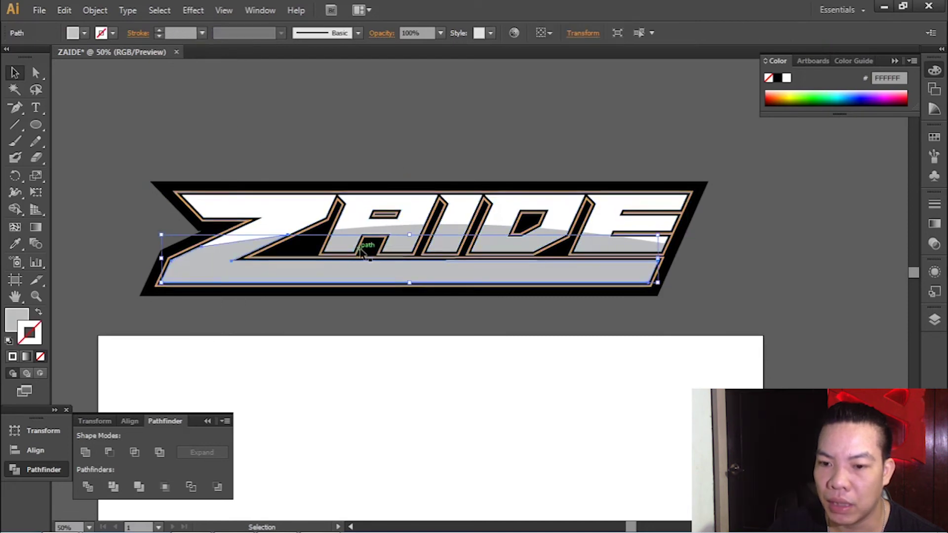
{"action": "left_click", "coordinate": [453, 245], "text": "shift"}
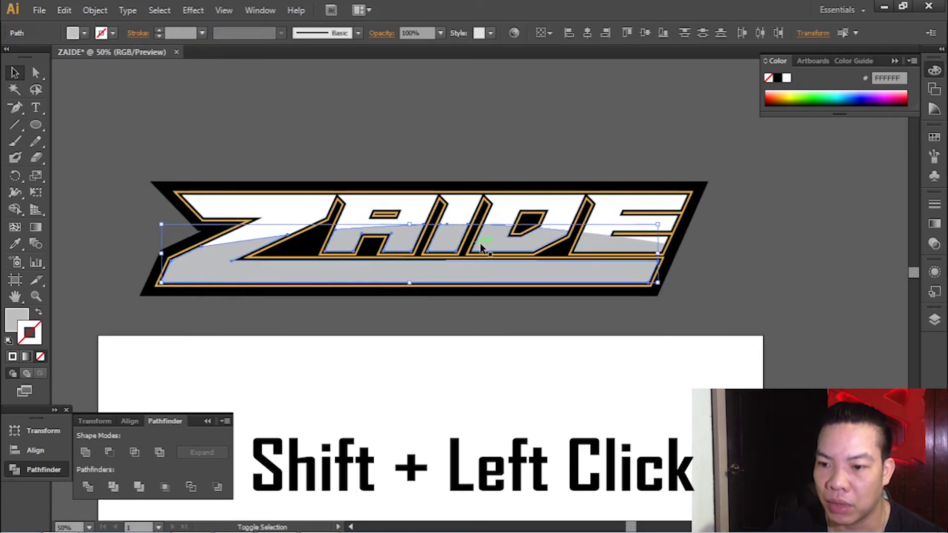
{"action": "left_click", "coordinate": [588, 249], "text": "shift"}
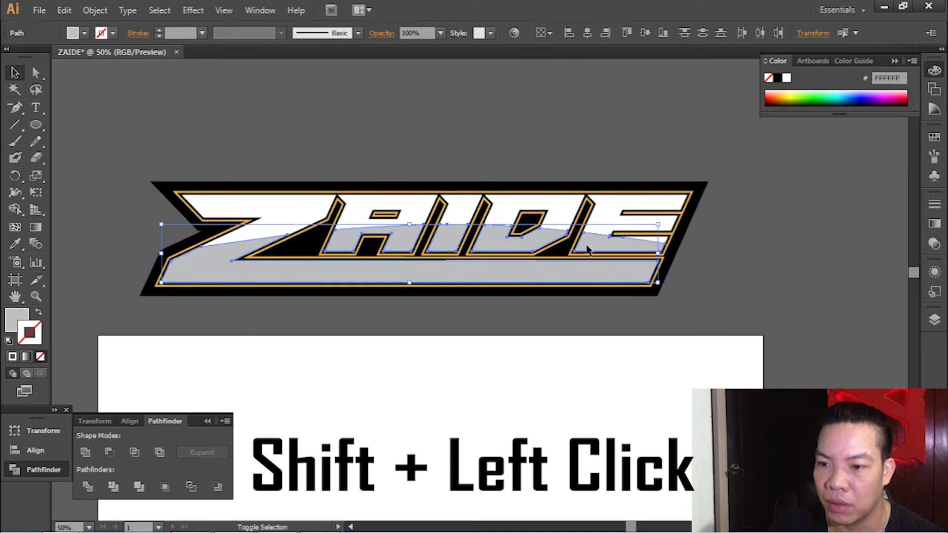
{"action": "left_click", "coordinate": [113, 33]}
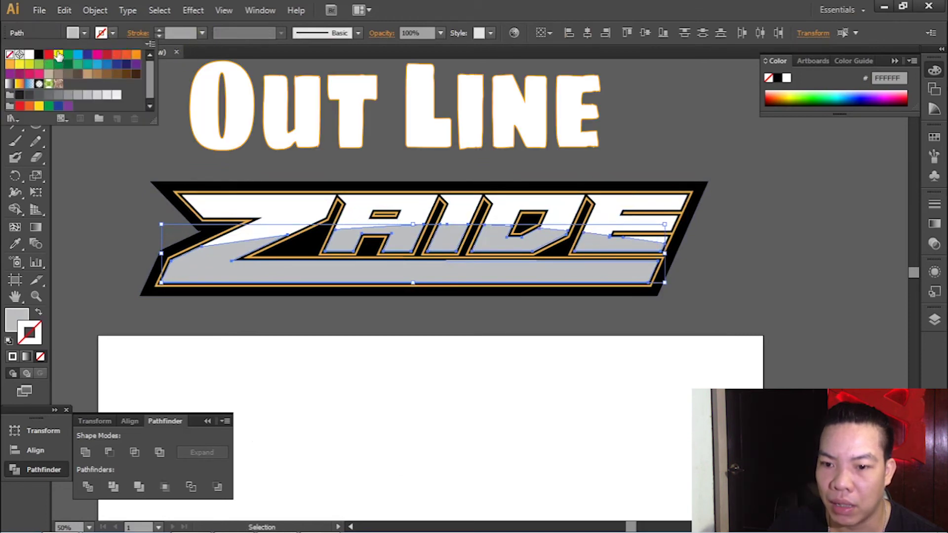
{"action": "left_click", "coordinate": [28, 57]}
{"action": "left_click", "coordinate": [203, 36]}
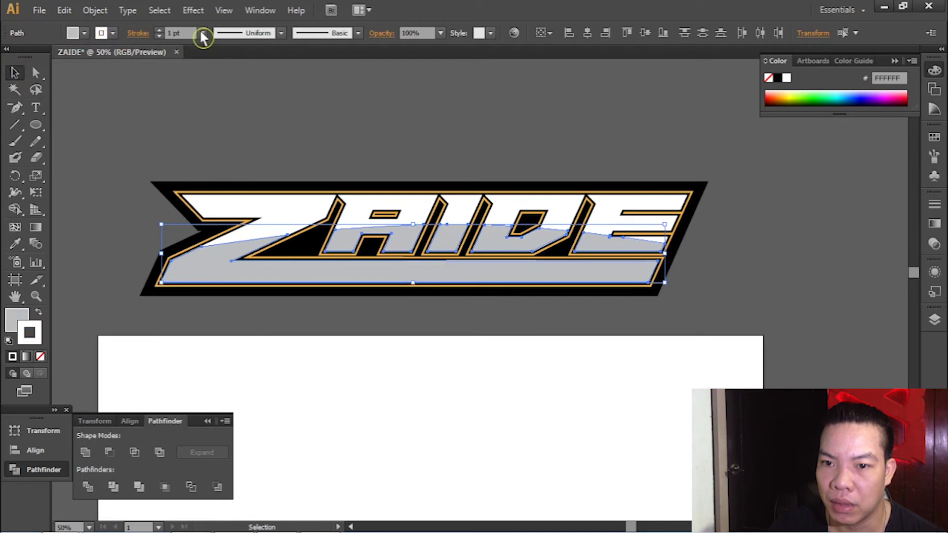
{"action": "left_click", "coordinate": [203, 34]}
{"action": "left_click", "coordinate": [221, 124]}
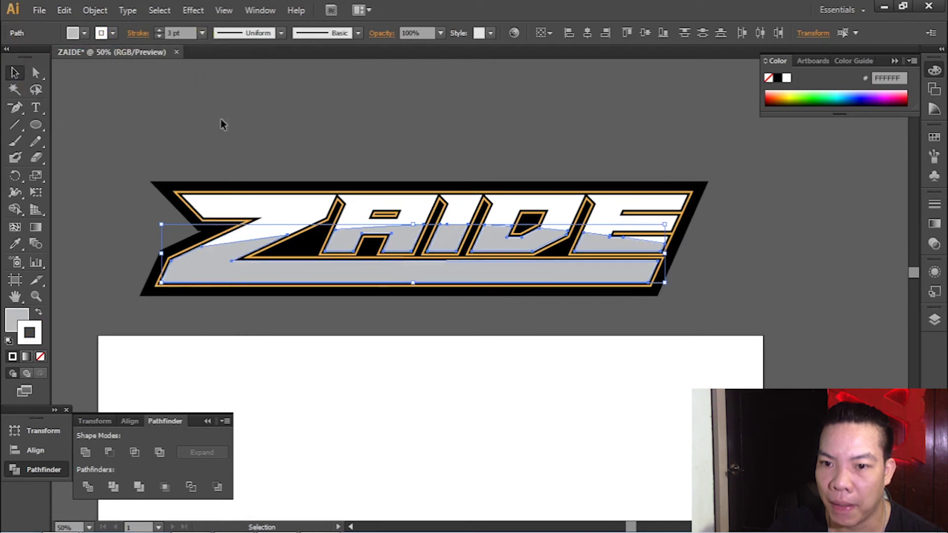
{"action": "left_click", "coordinate": [317, 125]}
- Select the whole logo and move it down onto the white artboard
{"action": "scroll", "coordinate": [336, 318], "scroll_direction": "down", "scroll_amount": 2}
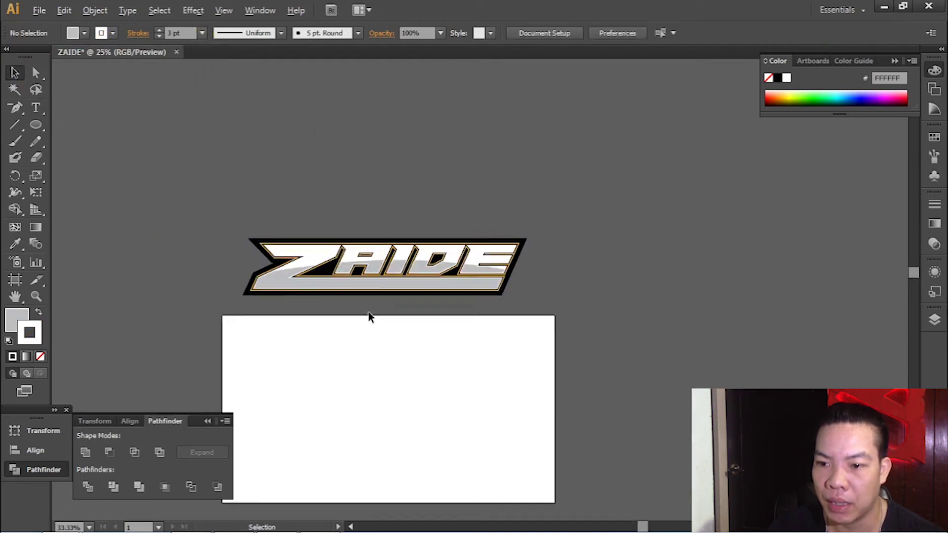
{"action": "scroll", "coordinate": [323, 321], "scroll_direction": "up", "scroll_amount": 4}
{"action": "scroll", "coordinate": [297, 257], "scroll_direction": "down", "scroll_amount": 3}
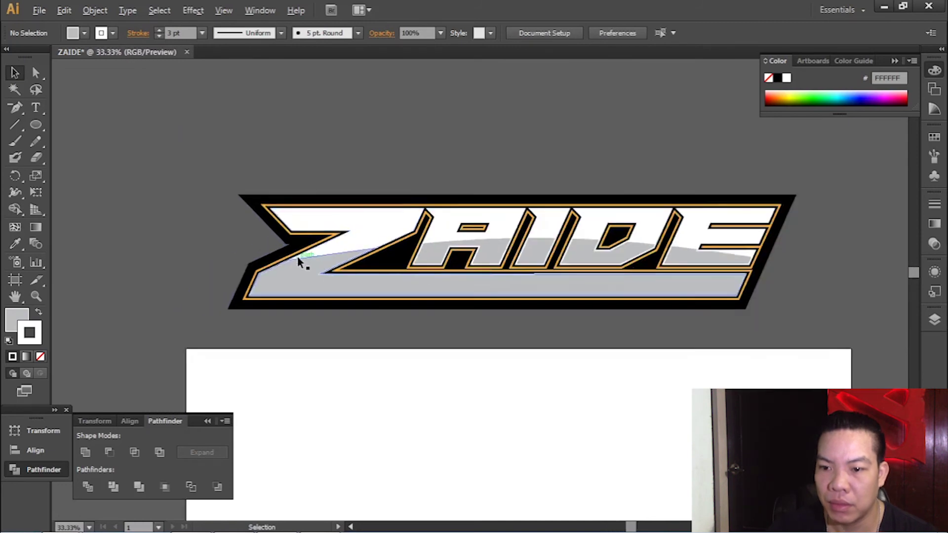
{"action": "scroll", "coordinate": [280, 154], "scroll_direction": "down", "scroll_amount": 2}
{"action": "left_click_drag", "start_coordinate": [240, 152], "coordinate": [450, 221]}
{"action": "left_click_drag", "start_coordinate": [401, 197], "coordinate": [399, 299]}
{"action": "scroll", "coordinate": [399, 299], "scroll_direction": "up", "scroll_amount": 2}
{"action": "mouse_move", "coordinate": [514, 251]}
{"action": "left_mouse_down"}
{"action": "mouse_move", "coordinate": [538, 229]}
{"action": "mouse_move", "coordinate": [526, 216]}
{"action": "mouse_move", "coordinate": [523, 242]}
{"action": "left_mouse_up"}
- Examine the logo against the white artboard at several magnifications
{"action": "scroll", "coordinate": [528, 230], "scroll_direction": "up", "scroll_amount": 2}
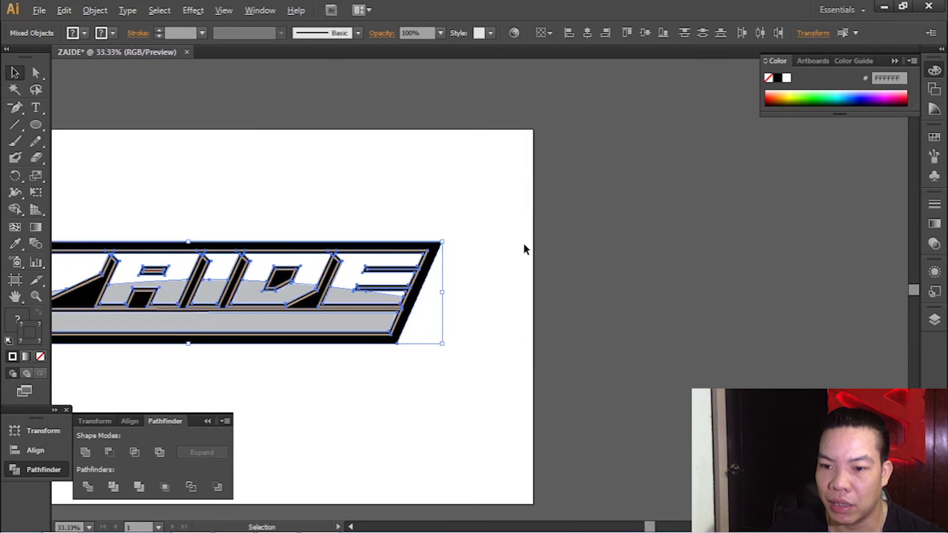
{"action": "scroll", "coordinate": [522, 242], "scroll_direction": "down", "scroll_amount": 1}
{"action": "scroll", "coordinate": [439, 267], "scroll_direction": "down", "scroll_amount": 1}
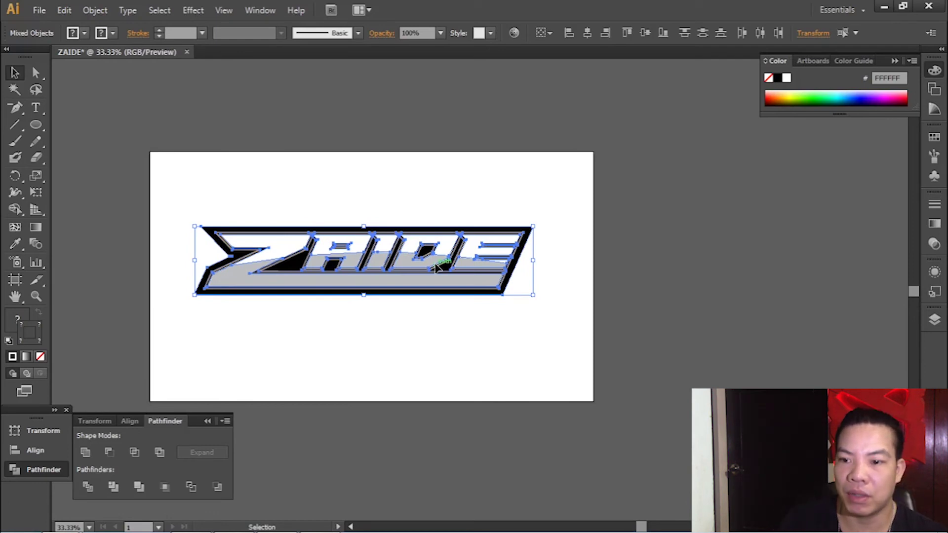
{"action": "key", "text": "ctrl+minus"}
{"action": "key", "text": "ctrl+minus"}
{"action": "key", "text": "ctrl+minus"}
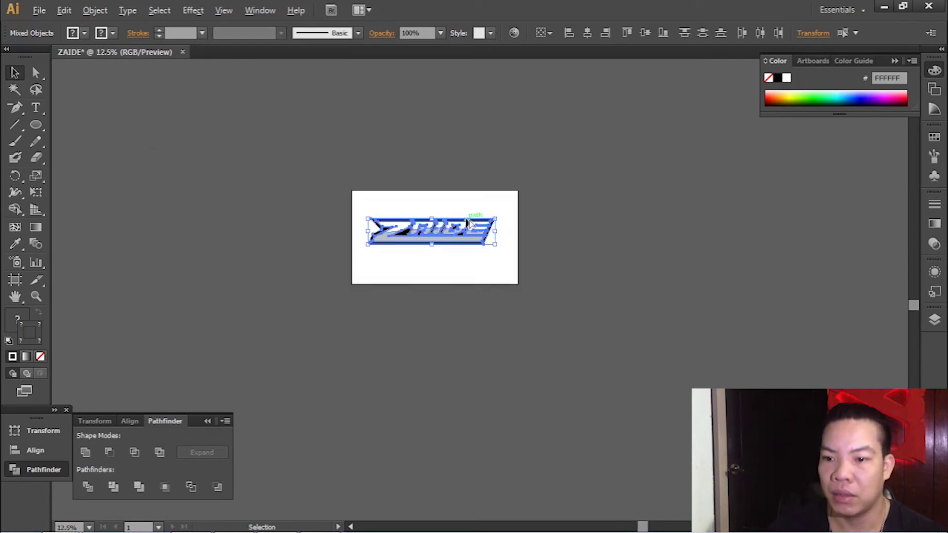
{"action": "key", "text": "ctrl+plus"}
{"action": "key", "text": "ctrl+plus"}
{"action": "key", "text": "ctrl+plus"}
{"action": "key", "text": "ctrl+plus"}
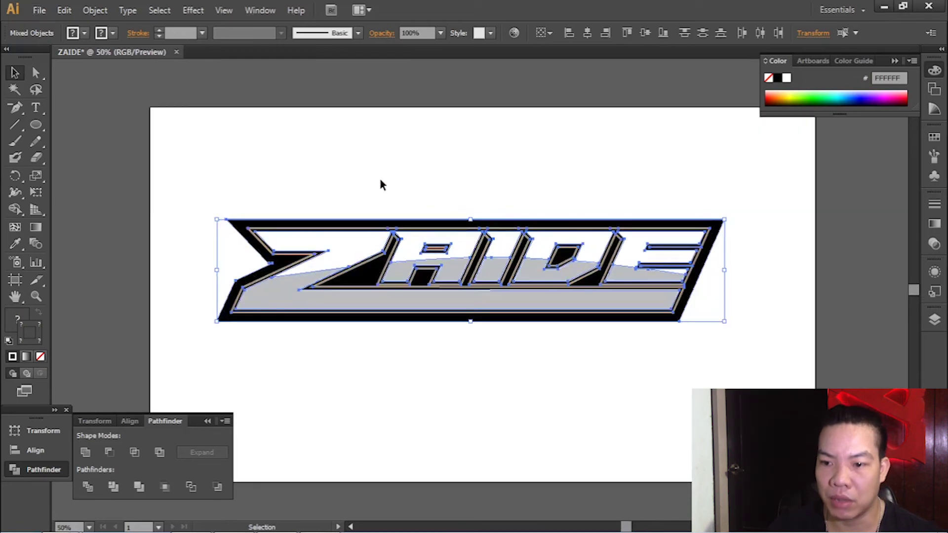
- Move the logo off the artboard, back to the empty gray area above it
{"action": "left_click", "coordinate": [380, 180]}
{"action": "key", "text": "ctrl+minus"}
{"action": "key", "text": "ctrl+minus"}
{"action": "left_click", "coordinate": [446, 254]}
{"action": "key", "text": "ctrl+minus"}
{"action": "left_click_drag", "start_coordinate": [446, 257], "coordinate": [457, 144]}
{"action": "key", "text": "ctrl+plus"}
{"action": "key", "text": "ctrl+plus"}
{"action": "key", "text": "ctrl+plus"}
{"action": "key", "text": "ctrl+plus"}
{"action": "left_click", "coordinate": [268, 150]}
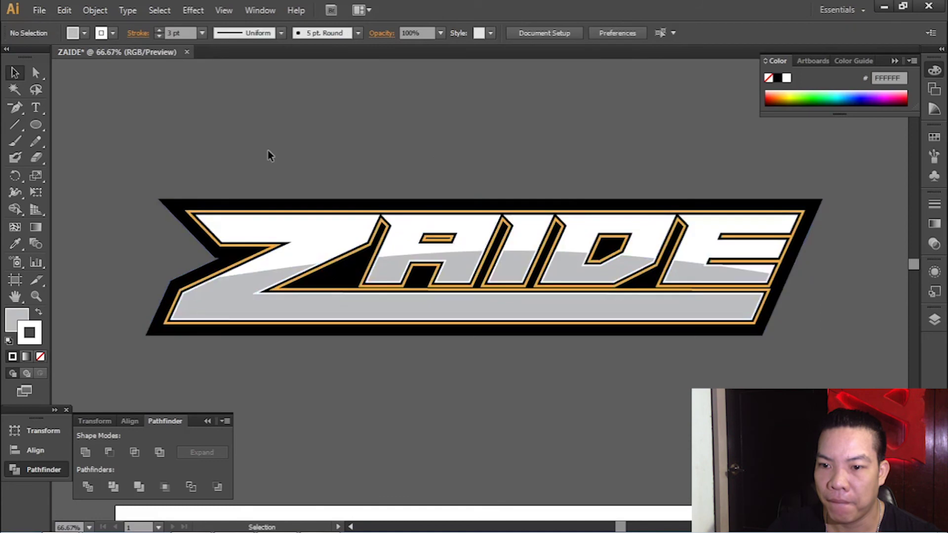
- Give the black backing shape around the letters a 5 pt white stroke
{"action": "key", "text": "ctrl+minus"}
{"action": "key", "text": "ctrl+minus"}
{"action": "key", "text": "ctrl+plus"}
{"action": "key", "text": "ctrl+plus"}
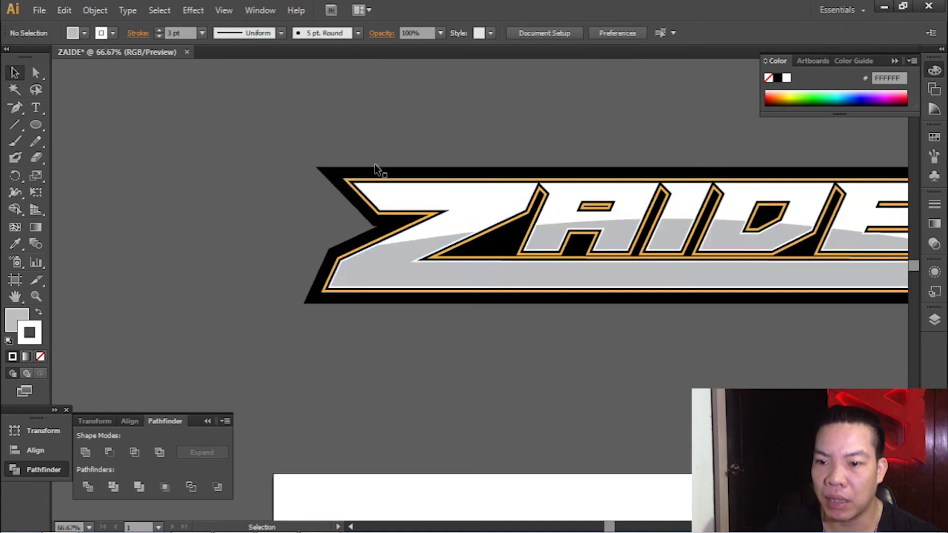
{"action": "key", "text": "ctrl+plus"}
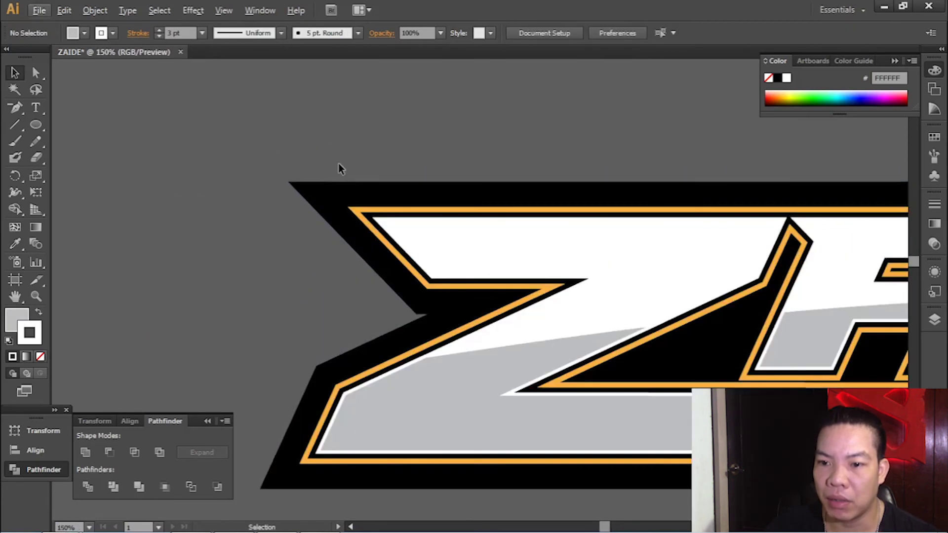
{"action": "left_click", "coordinate": [328, 193]}
{"action": "key", "text": "ctrl+minus"}
{"action": "left_click", "coordinate": [118, 32]}
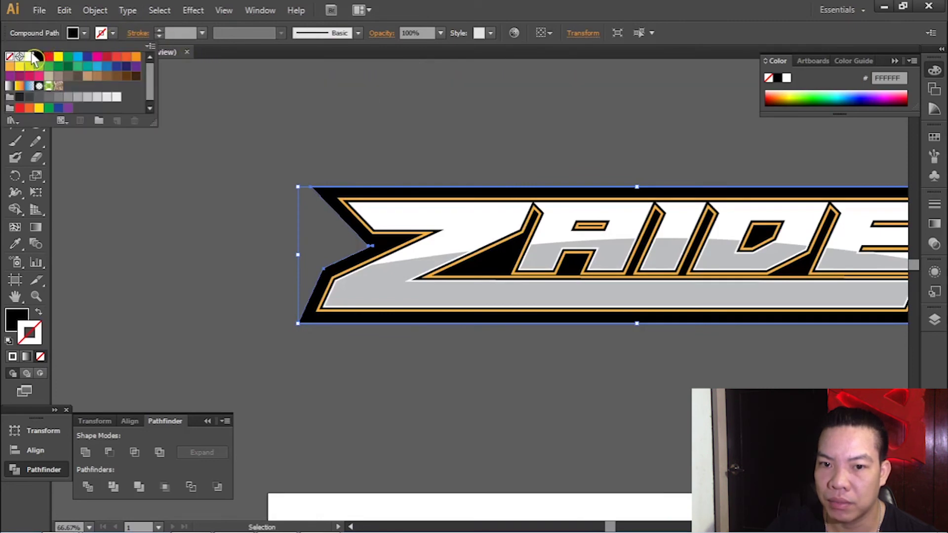
{"action": "left_click", "coordinate": [30, 58]}
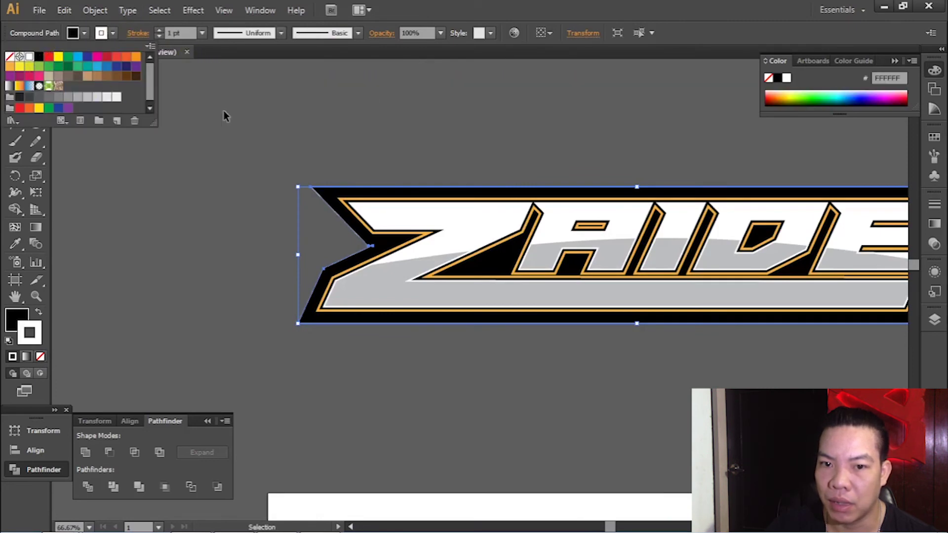
{"action": "left_click", "coordinate": [204, 37]}
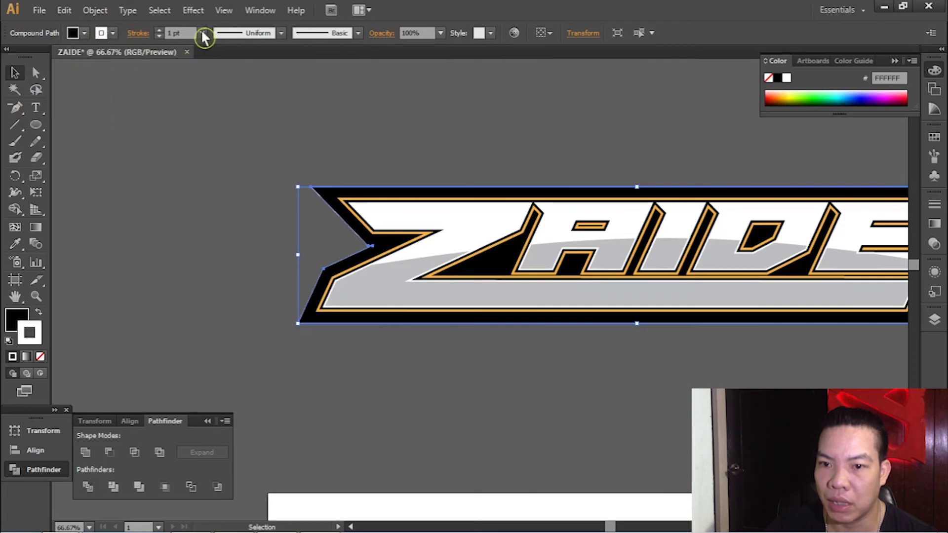
{"action": "left_click", "coordinate": [203, 33]}
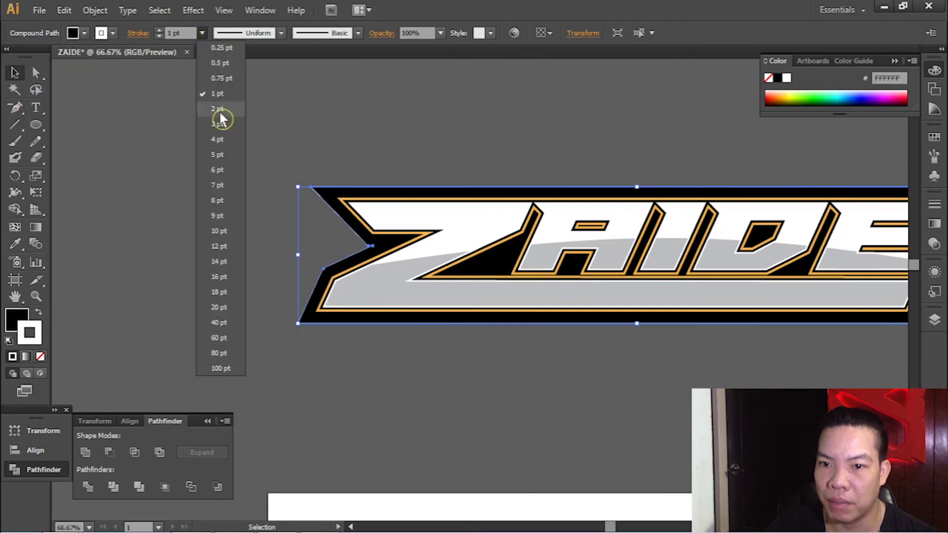
{"action": "left_click", "coordinate": [227, 159]}
{"action": "left_click", "coordinate": [229, 253]}
- Examine the logo's white outer outline and letter outlines against the gray canvas at several magnifications
{"action": "key", "text": "ctrl+minus"}
{"action": "key", "text": "ctrl+minus"}
{"action": "key", "text": "ctrl+minus"}
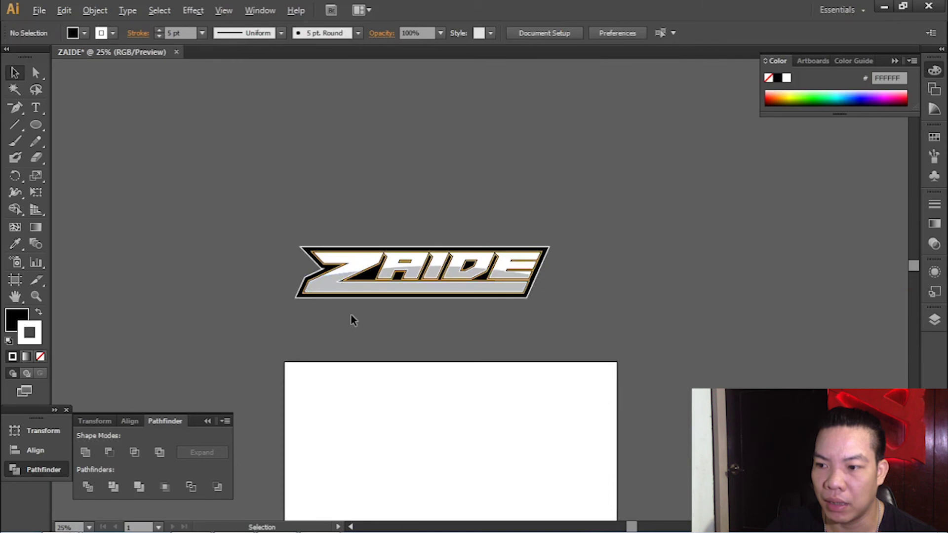
{"action": "scroll", "coordinate": [375, 302], "scroll_direction": "up", "scroll_amount": 4}
{"action": "scroll", "coordinate": [153, 145], "scroll_direction": "down", "scroll_amount": 1}
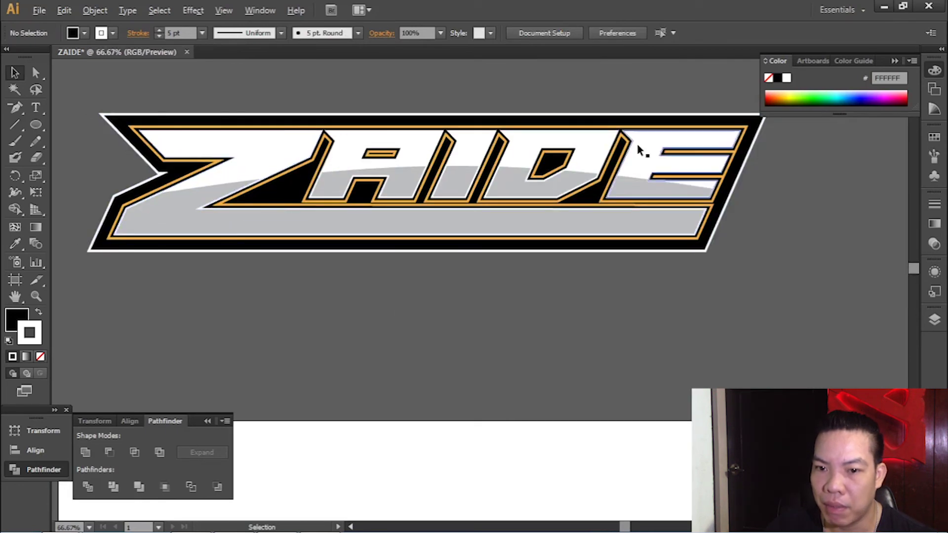
{"action": "scroll", "coordinate": [647, 170], "scroll_direction": "down", "scroll_amount": 1}
{"action": "scroll", "coordinate": [474, 344], "scroll_direction": "down", "scroll_amount": 1}
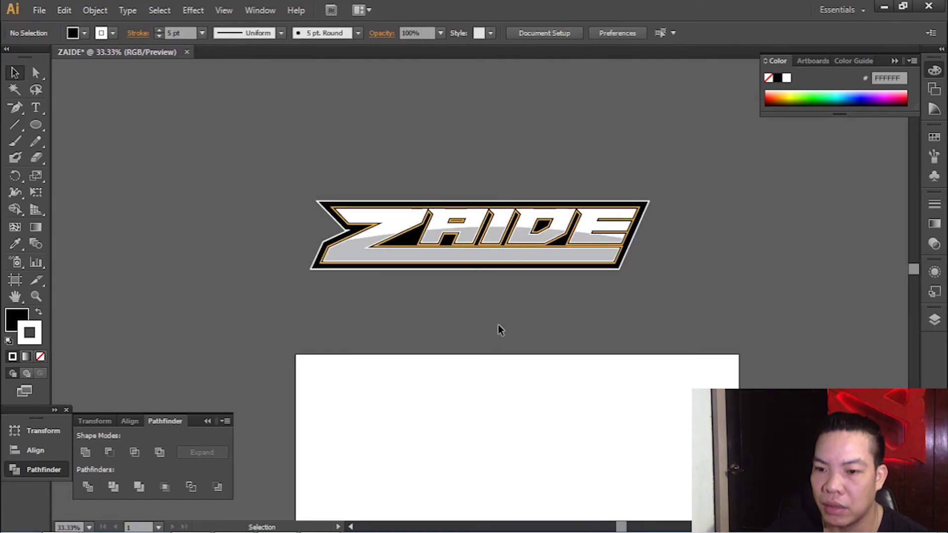
{"action": "scroll", "coordinate": [698, 203], "scroll_direction": "up", "scroll_amount": 1}
{"action": "scroll", "coordinate": [698, 203], "scroll_direction": "up", "scroll_amount": 1}
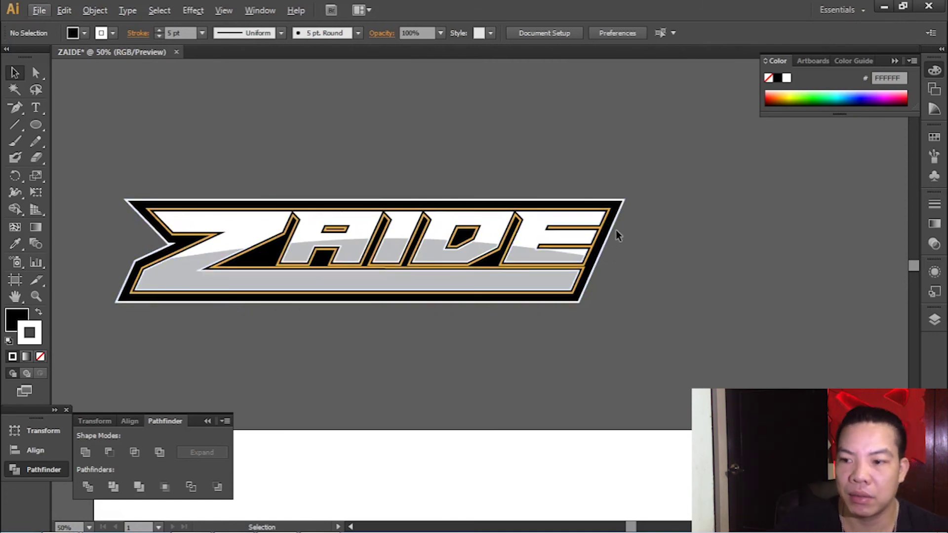
{"action": "scroll", "coordinate": [615, 230], "scroll_direction": "down", "scroll_amount": 2}
{"action": "scroll", "coordinate": [578, 294], "scroll_direction": "up", "scroll_amount": 2}
{"action": "scroll", "coordinate": [568, 292], "scroll_direction": "down", "scroll_amount": 2}
{"action": "left_click", "coordinate": [13, 76]}
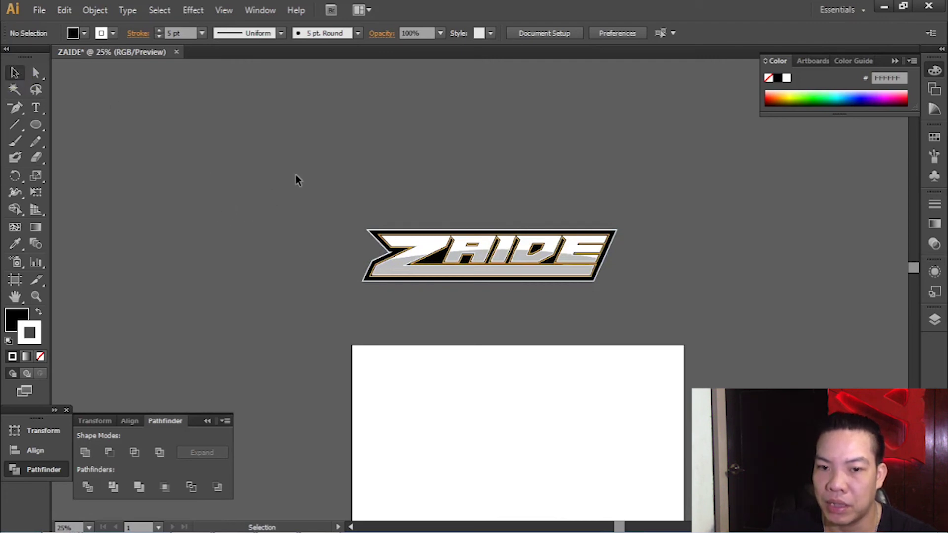
{"action": "scroll", "coordinate": [297, 180], "scroll_direction": "down", "scroll_amount": 1}
{"action": "scroll", "coordinate": [348, 213], "scroll_direction": "up", "scroll_amount": 1}
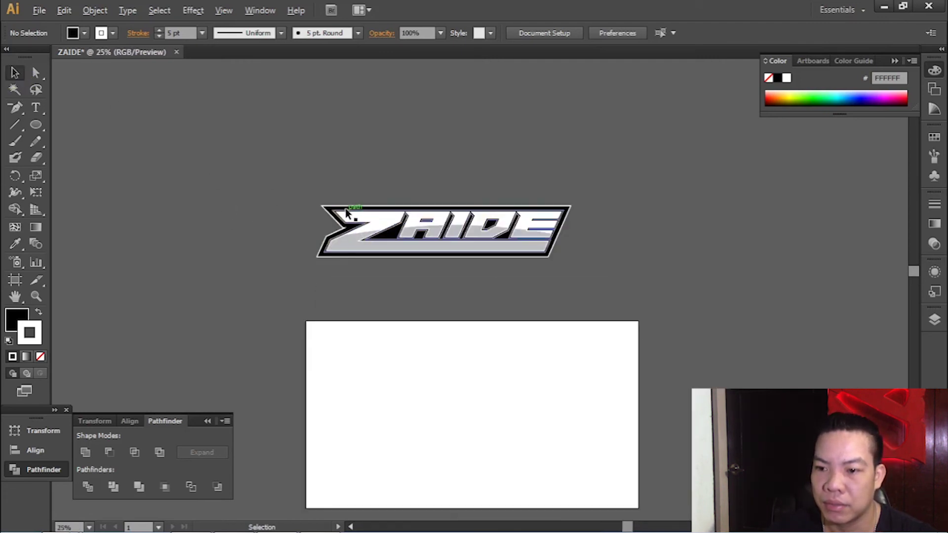
{"action": "left_click", "coordinate": [15, 76]}
{"action": "scroll", "coordinate": [376, 198], "scroll_direction": "up", "scroll_amount": 2}
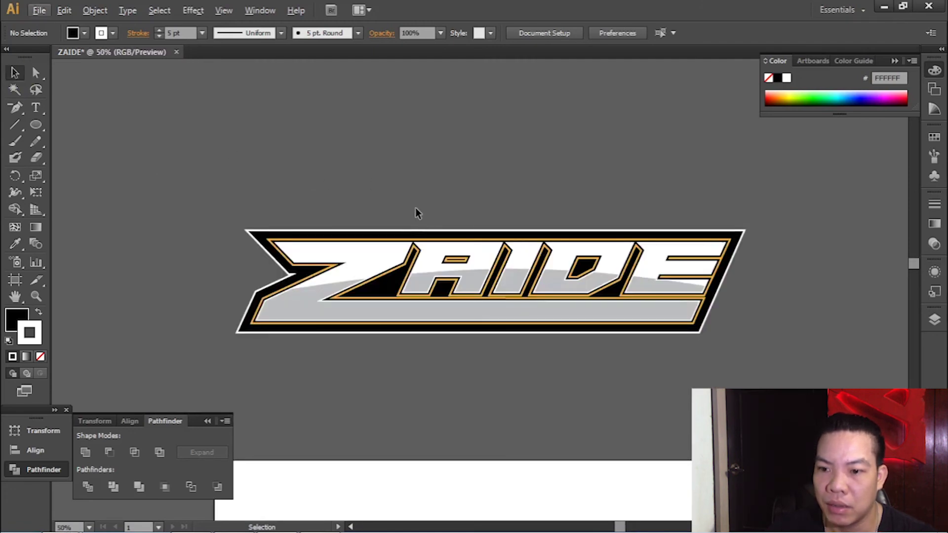
{"action": "scroll", "coordinate": [404, 193], "scroll_direction": "down", "scroll_amount": 2}
{"action": "scroll", "coordinate": [227, 144], "scroll_direction": "up", "scroll_amount": 2}
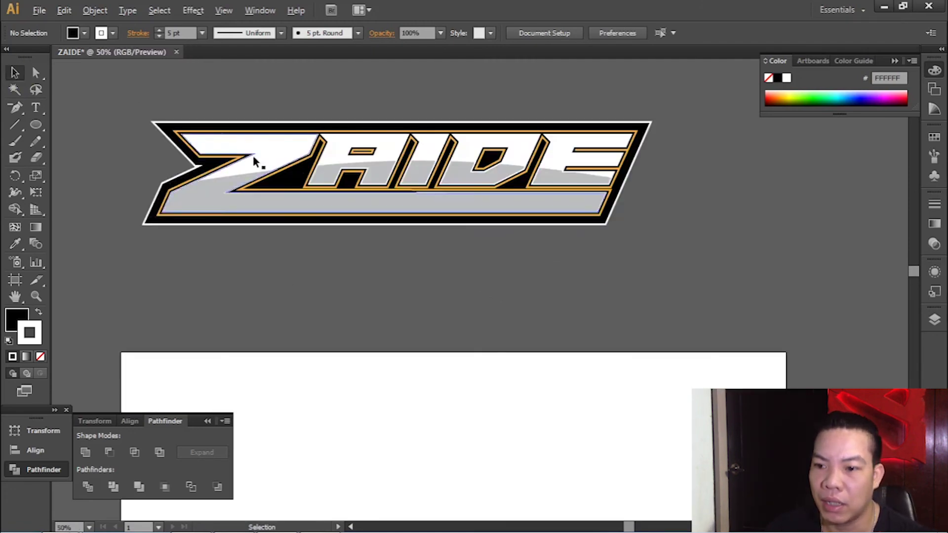
- Select the complete logo with its new outlines and place it on the white artboard
{"action": "scroll", "coordinate": [226, 143], "scroll_direction": "down", "scroll_amount": 2}
{"action": "left_click_drag", "start_coordinate": [123, 81], "coordinate": [341, 238]}
{"action": "left_click_drag", "start_coordinate": [358, 171], "coordinate": [389, 354]}
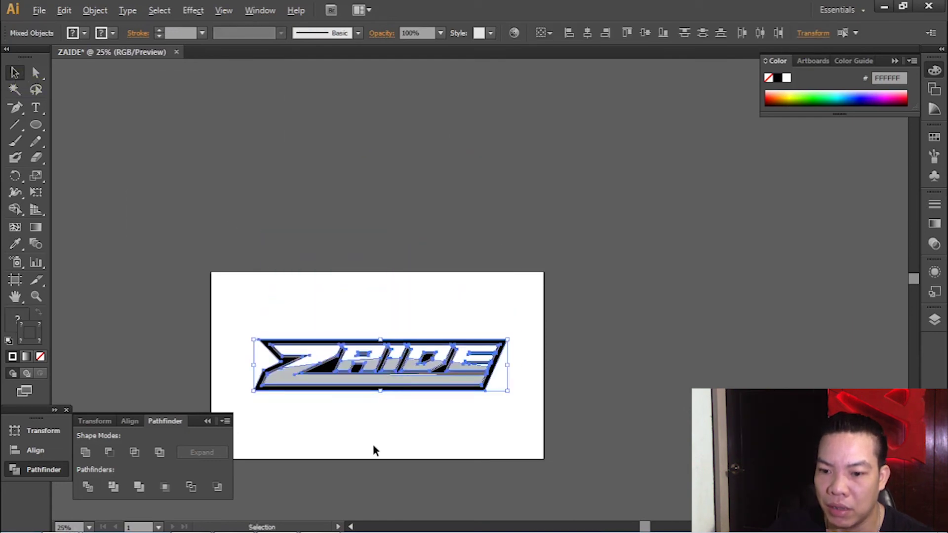
- Close the floating Transform, Align and Pathfinder panel group and leave the logo on the artboard deselected
{"action": "scroll", "coordinate": [514, 209], "scroll_direction": "up", "scroll_amount": 2}
{"action": "scroll", "coordinate": [514, 209], "scroll_direction": "down", "scroll_amount": 1}
{"action": "scroll", "coordinate": [524, 227], "scroll_direction": "down", "scroll_amount": 1}
{"action": "scroll", "coordinate": [489, 228], "scroll_direction": "up", "scroll_amount": 2}
{"action": "scroll", "coordinate": [294, 212], "scroll_direction": "down", "scroll_amount": 1}
{"action": "scroll", "coordinate": [207, 199], "scroll_direction": "down", "scroll_amount": 1}
{"action": "left_click_drag", "start_coordinate": [207, 199], "coordinate": [509, 312]}
{"action": "left_click", "coordinate": [178, 438]}
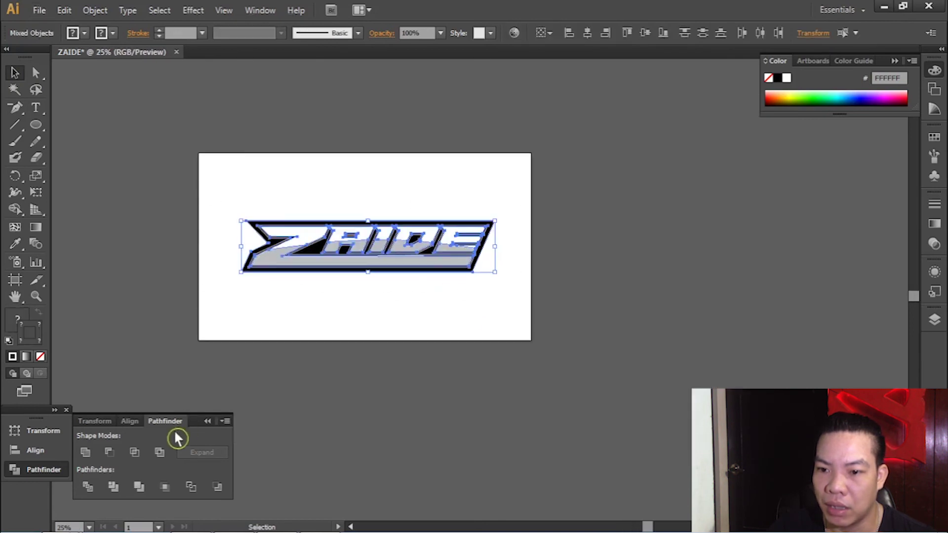
{"action": "left_click", "coordinate": [66, 410]}
{"action": "left_click", "coordinate": [78, 396]}
- Export the artboard for web as a transparent 1920 × 1080 px PNG-24 named ZAIDE.png in the Demo Name Tutorial folder
{"action": "left_click", "coordinate": [44, 11]}
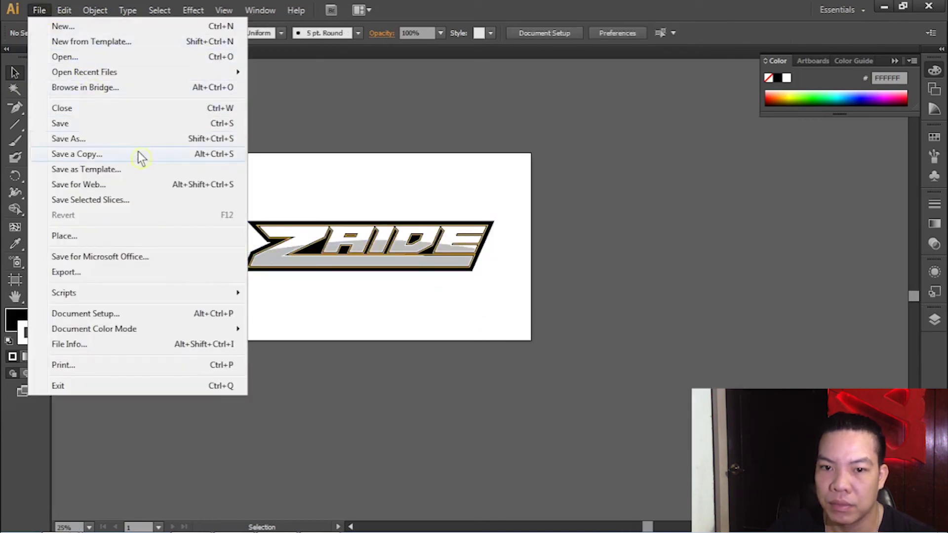
{"action": "left_click", "coordinate": [145, 188]}
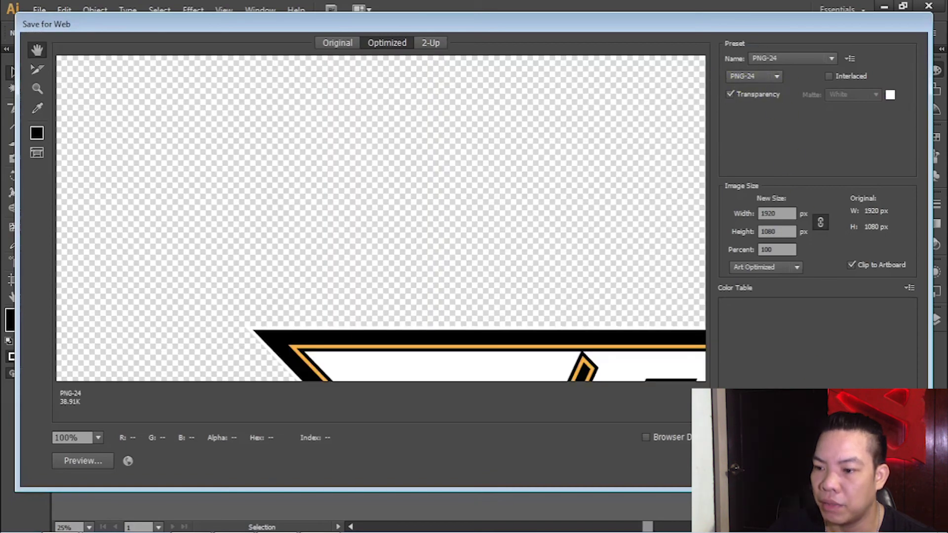
{"action": "key", "text": "Return"}
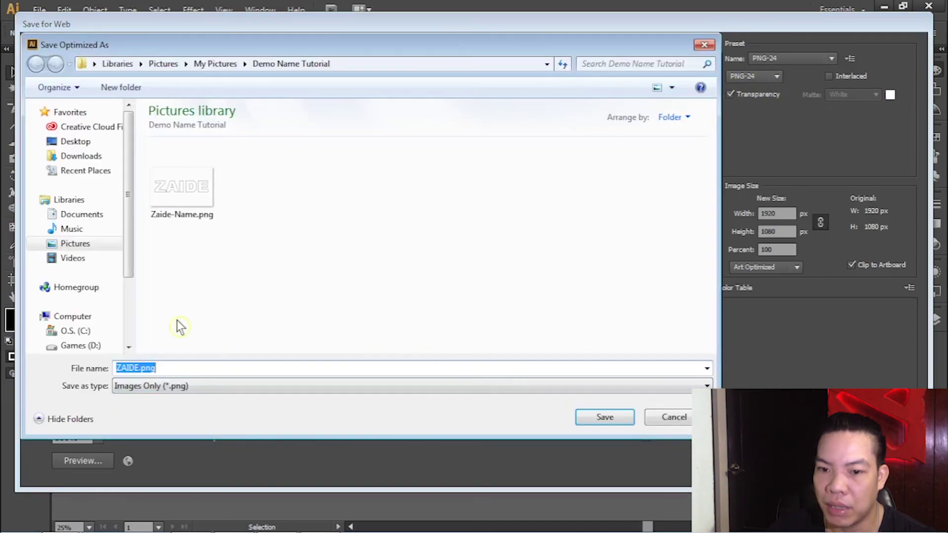
{"action": "left_click", "coordinate": [615, 417]}
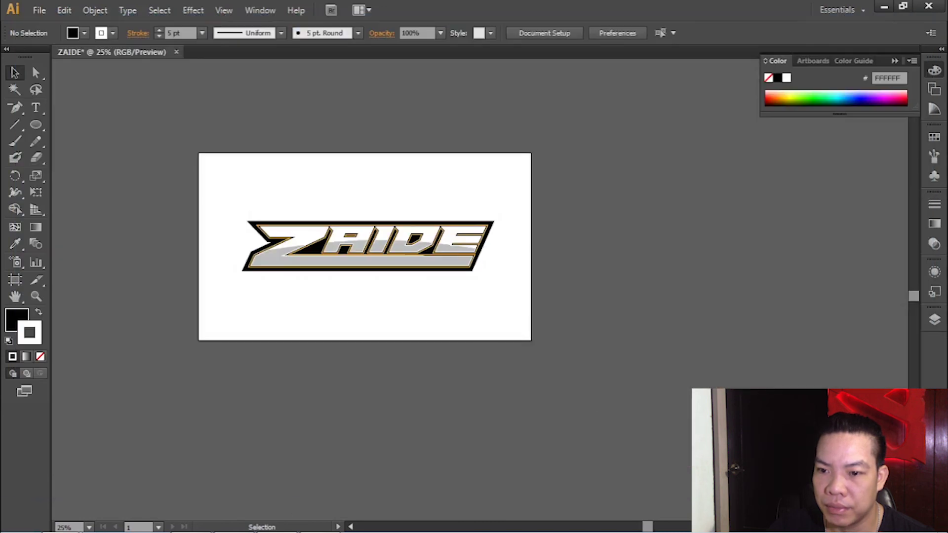
- Switch to Windows Explorer and open ZAIDE.png from the Demo Name Tutorial folder in the Pictures library to check the exported logo
{"action": "mouse_move", "coordinate": [64, 523]}
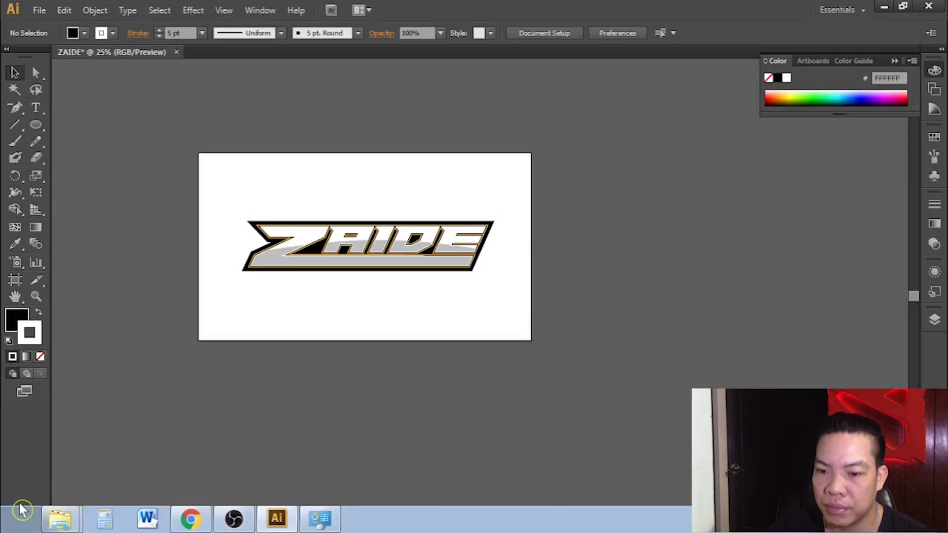
{"action": "left_click", "coordinate": [60, 519]}
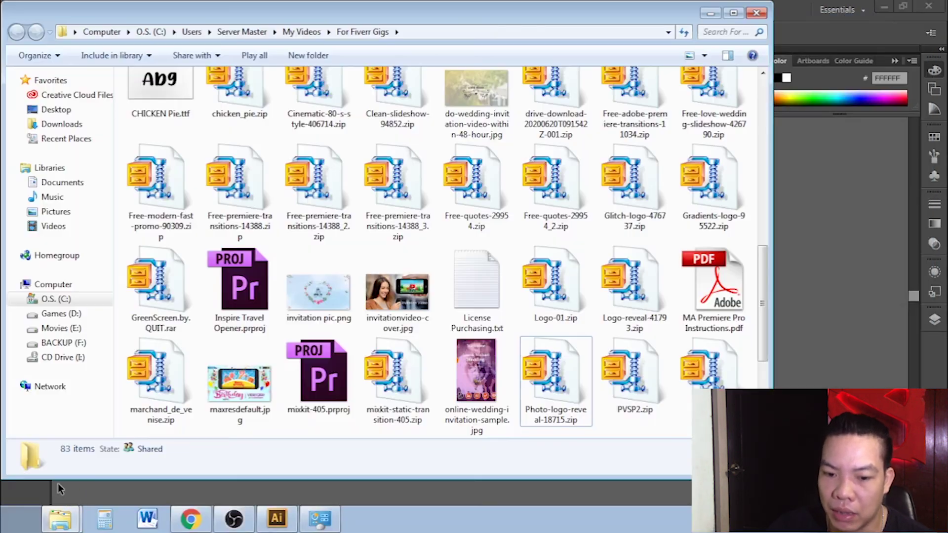
{"action": "left_click", "coordinate": [56, 211]}
{"action": "double_click", "coordinate": [477, 151]}
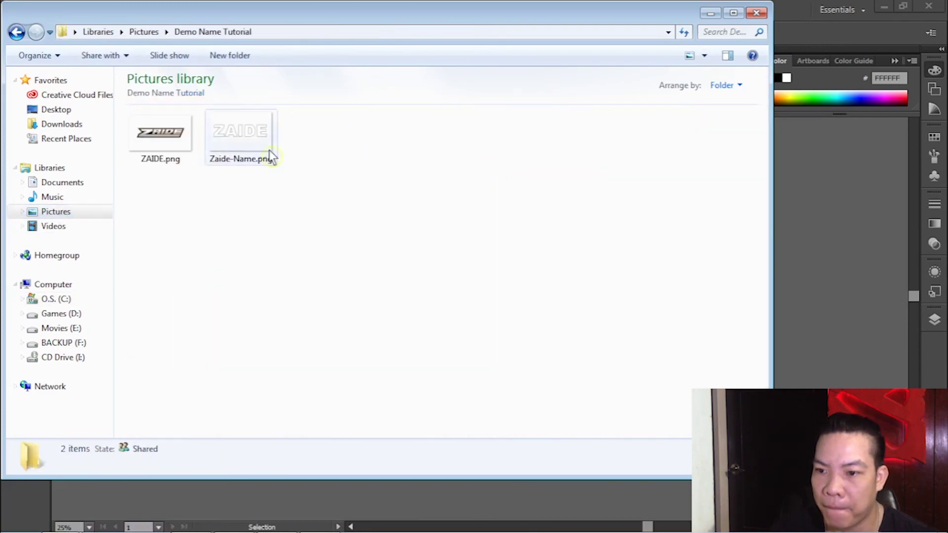
{"action": "left_click", "coordinate": [170, 143]}
{"action": "double_click", "coordinate": [180, 142]}
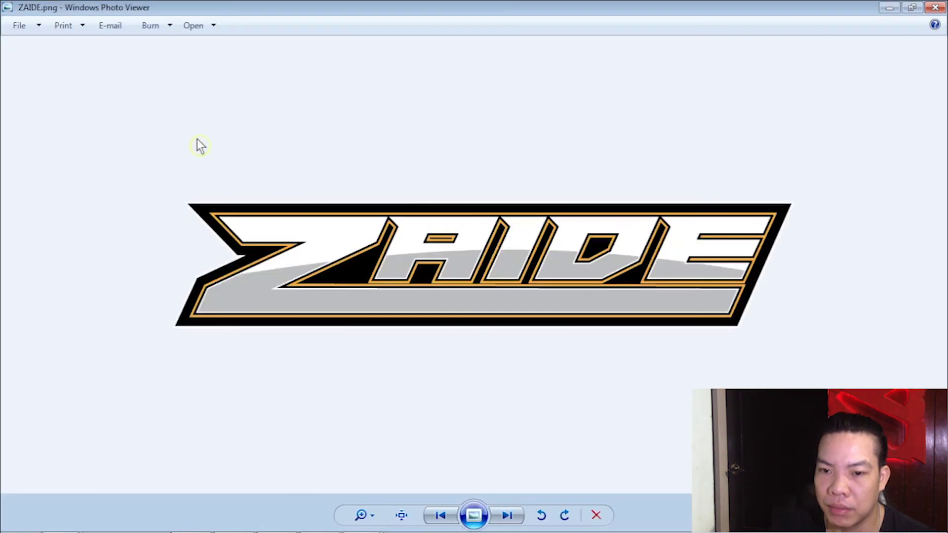